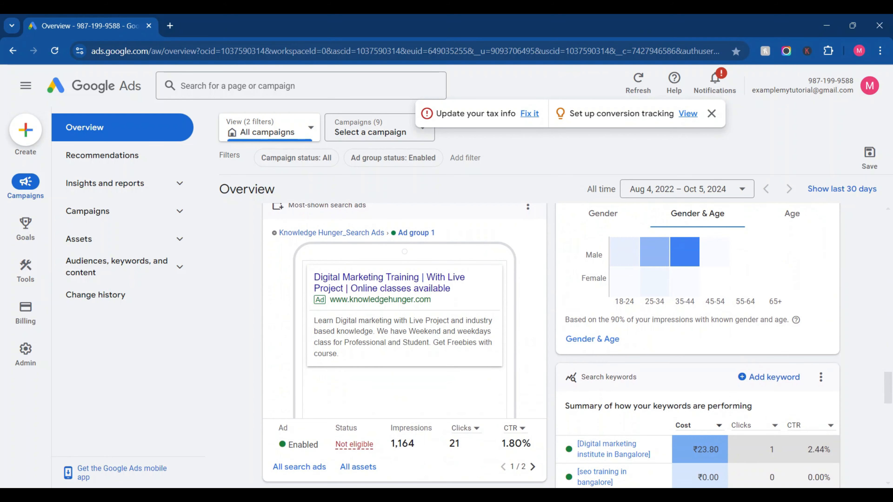
Step: Look through the account Overview cards on devices, billing, searches, demographics, ad schedule and campaigns
scroll(551, 345, up, 3)
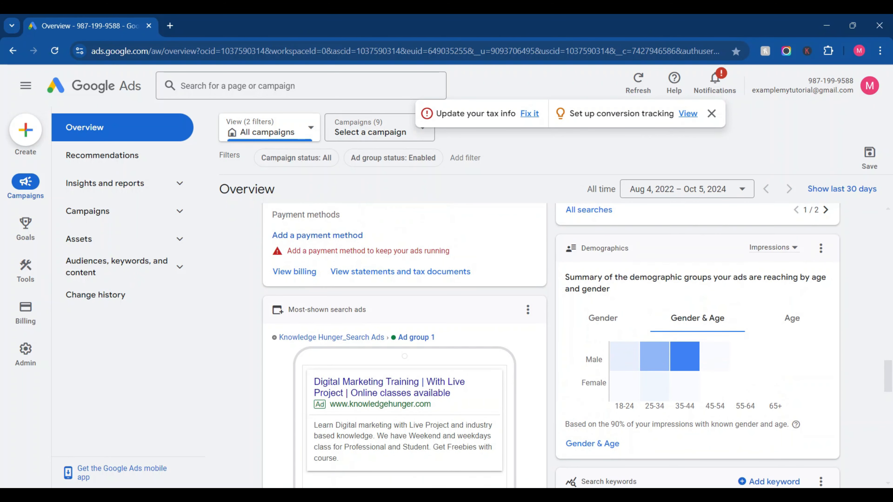
scroll(551, 346, up, 7)
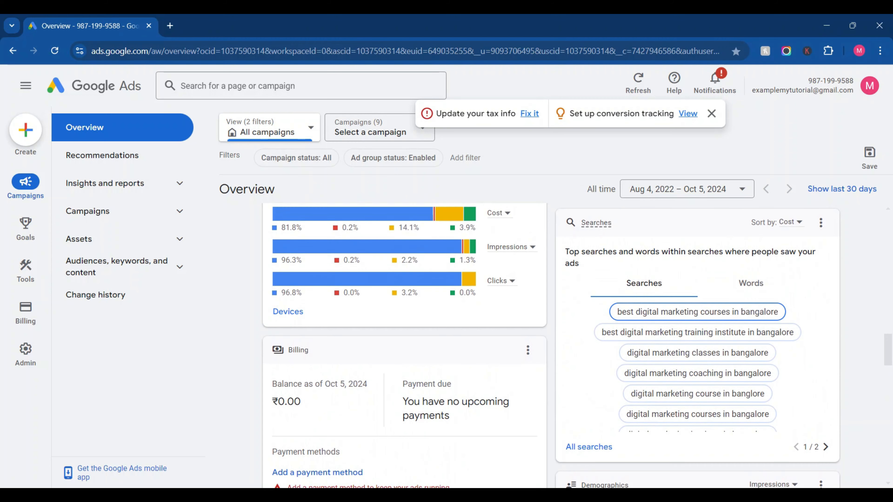
scroll(551, 345, down, 15)
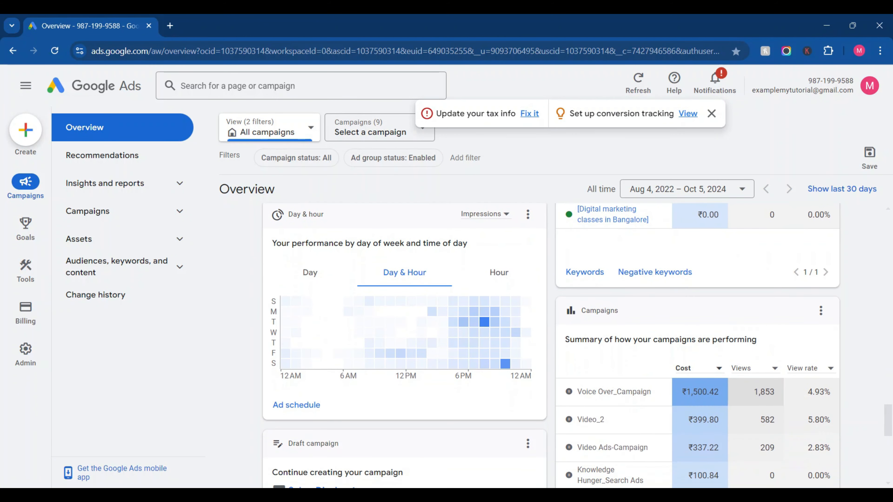
scroll(551, 345, down, 6)
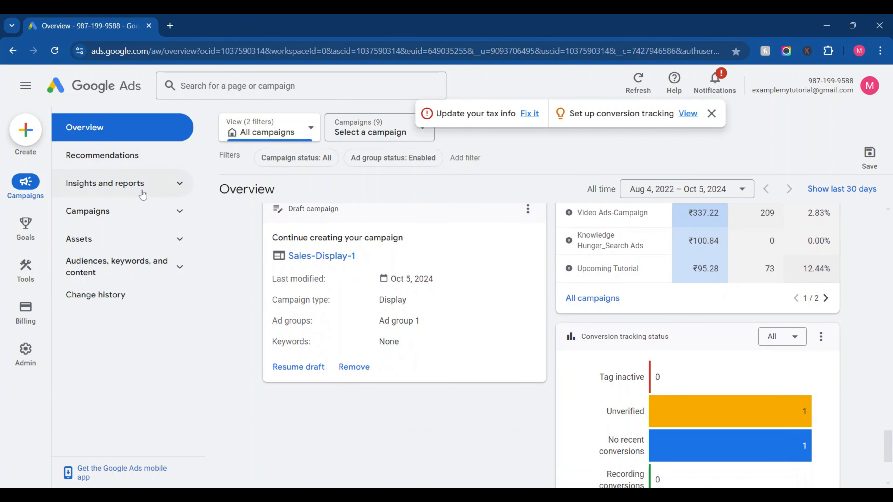
Step: View the Insights and Auction insights pages, and look through the Search terms report
click(142, 194)
click(123, 210)
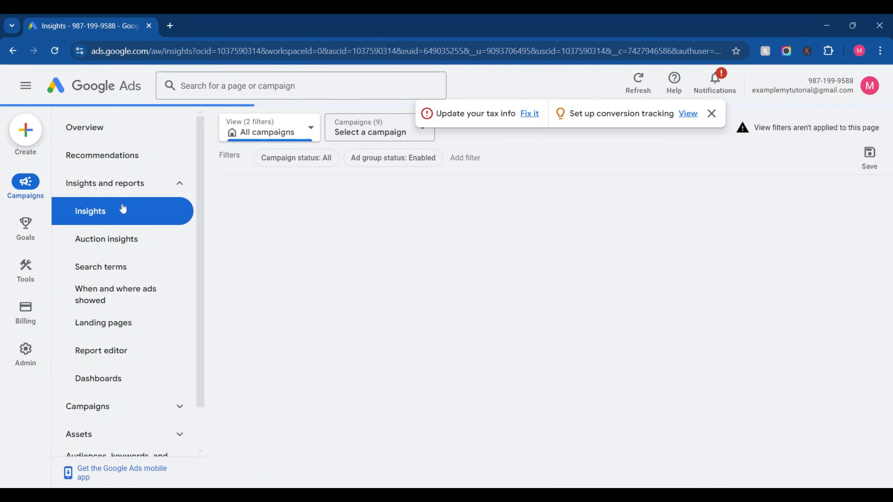
click(121, 234)
click(112, 280)
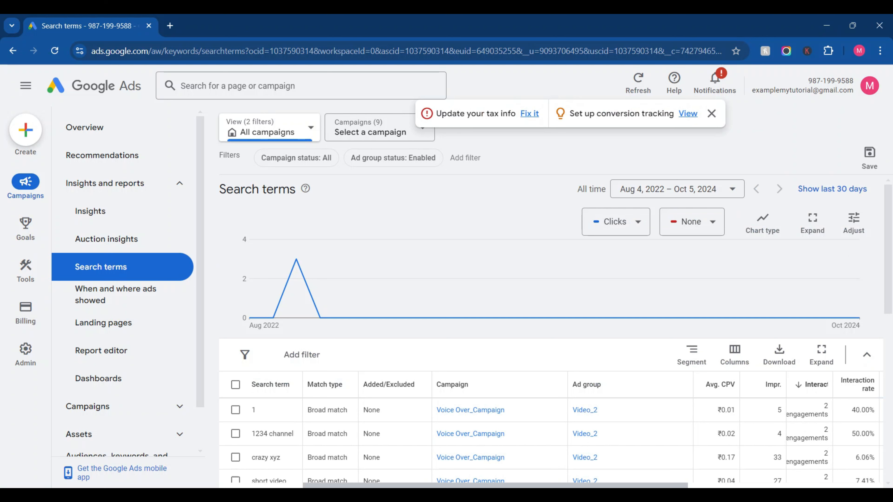
scroll(263, 332, down, 5)
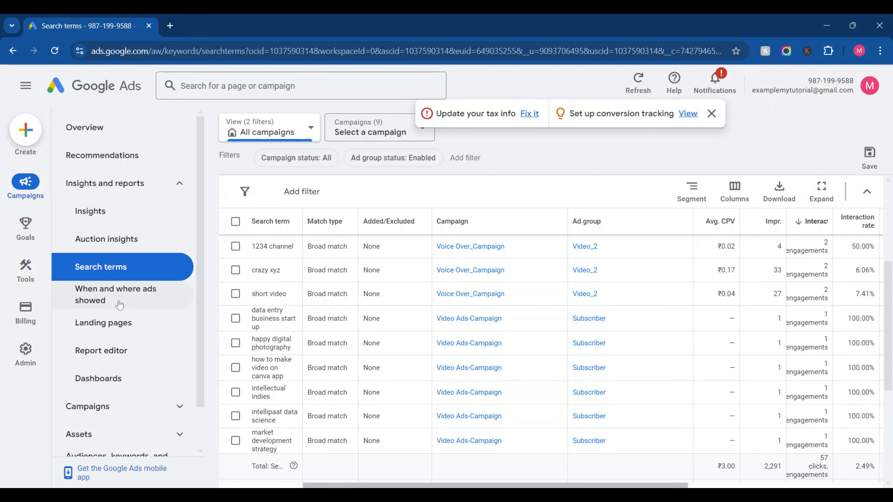
Step: Check the When and where ads showed report, viewing both the ad times and the placements
click(103, 300)
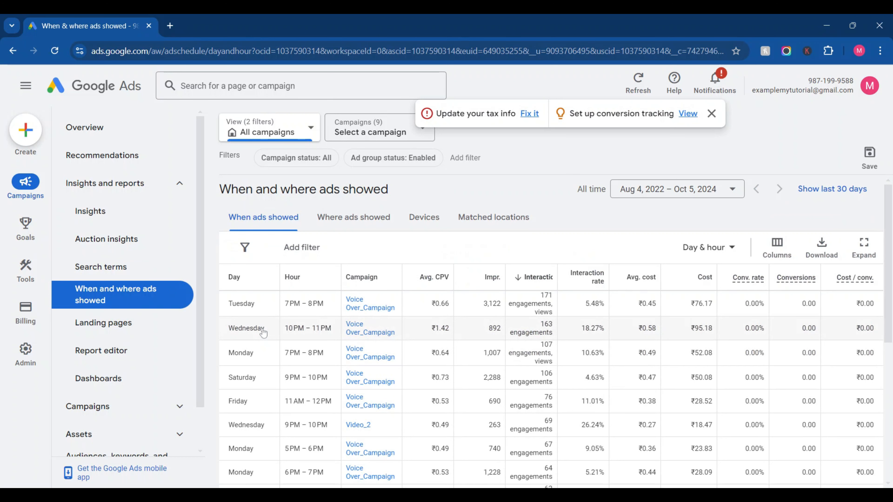
click(353, 217)
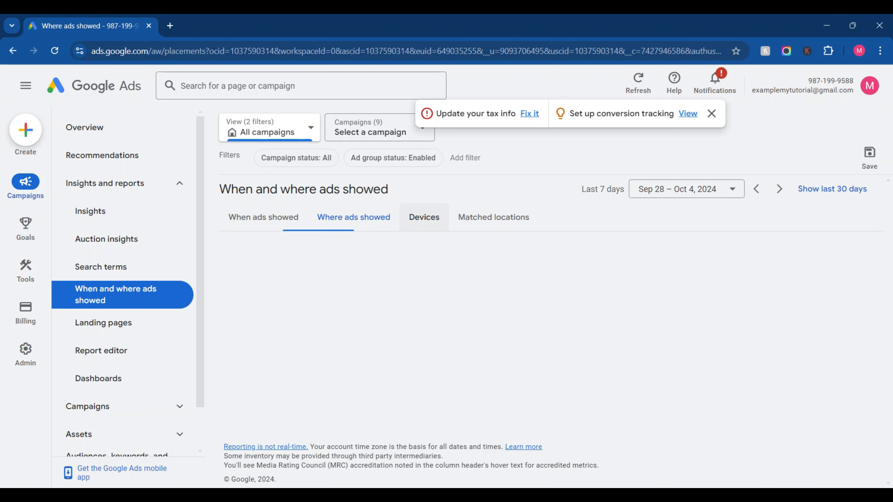
Step: View the Landing pages report and the Dashboards page under Insights and reports
click(123, 339)
click(119, 327)
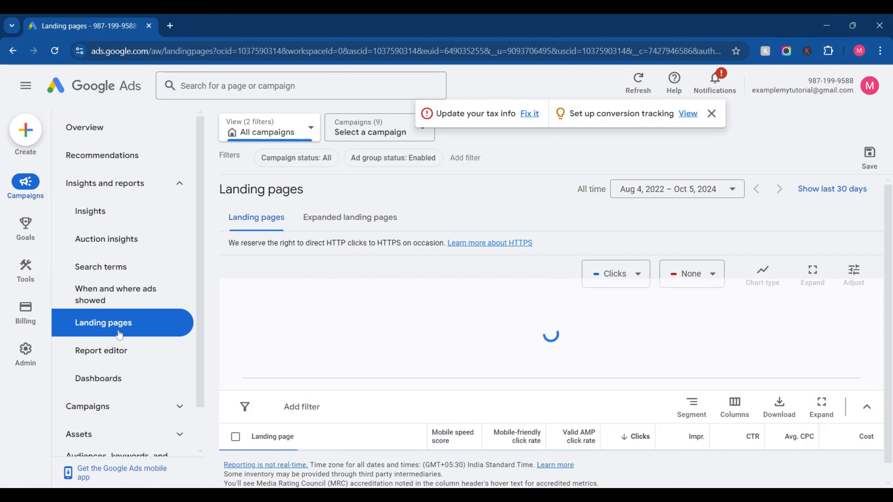
scroll(120, 335, down, 1)
click(106, 334)
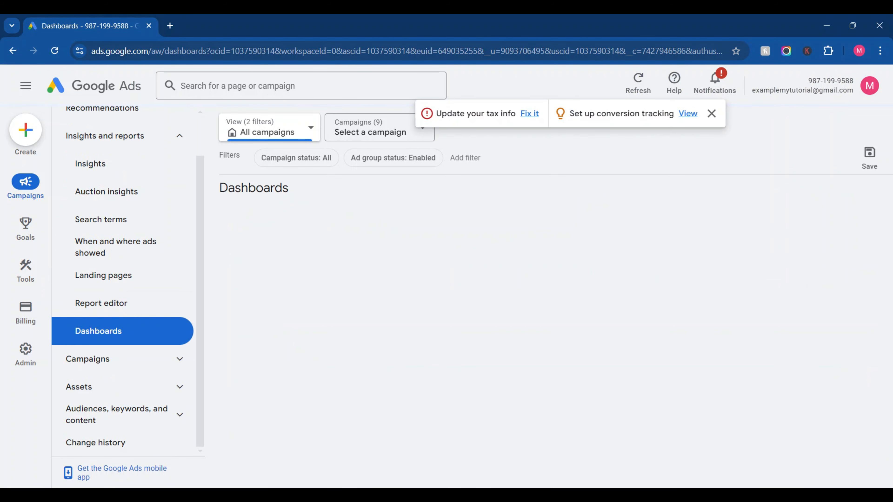
Step: Visit the Campaigns, Ad groups, Ads and Campaign groups pages of the Campaigns section
click(105, 366)
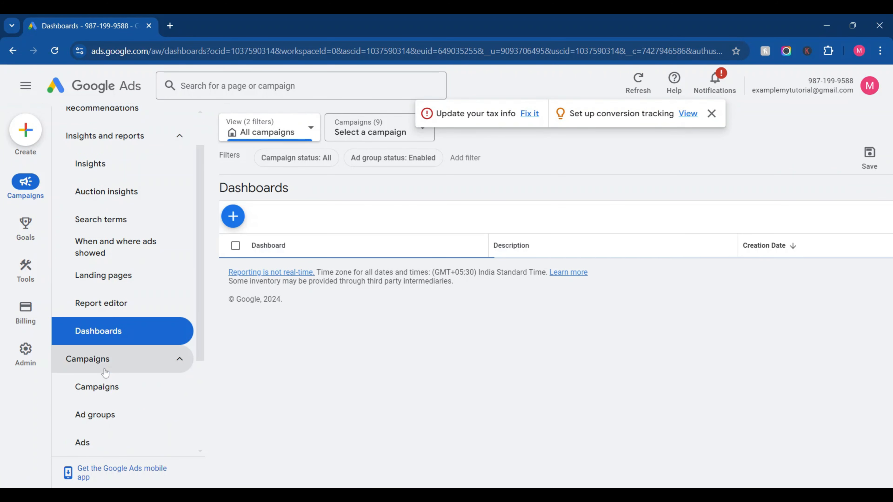
scroll(105, 395, down, 2)
scroll(105, 376, down, 1)
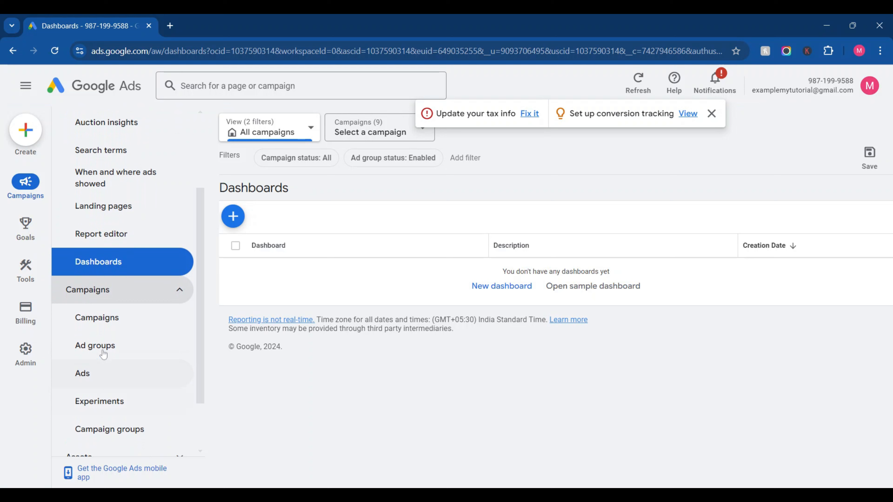
click(100, 318)
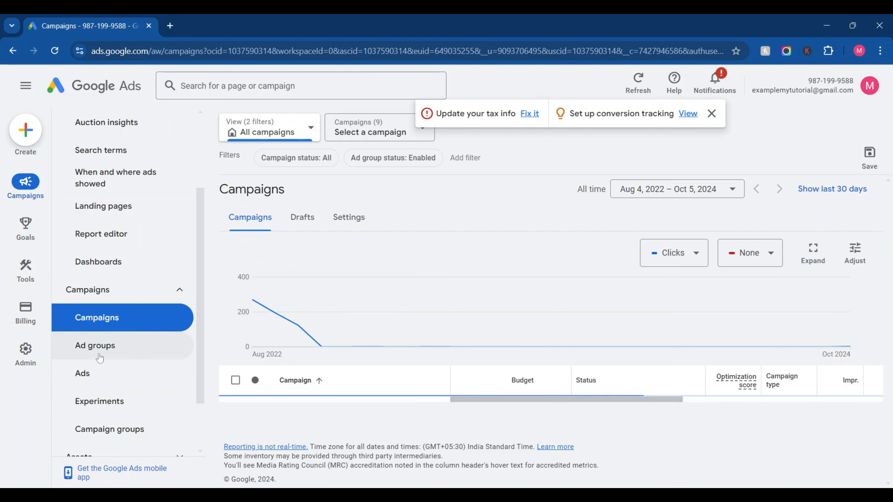
click(100, 356)
click(125, 372)
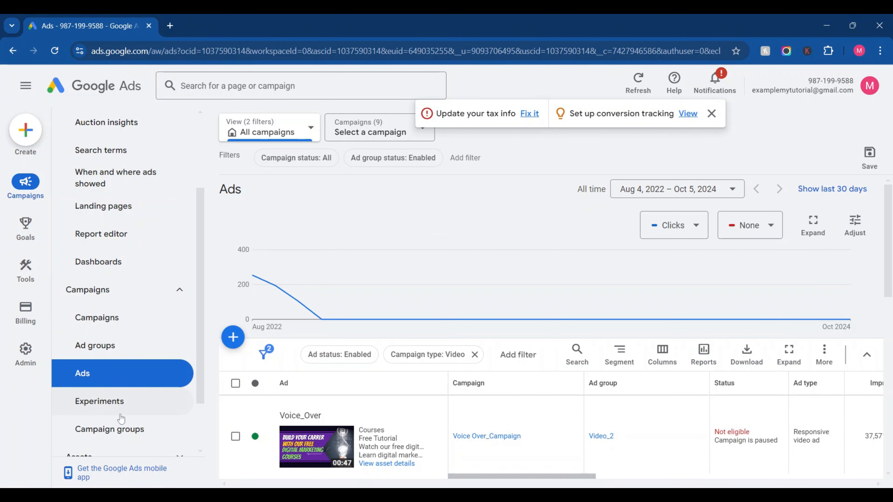
click(107, 435)
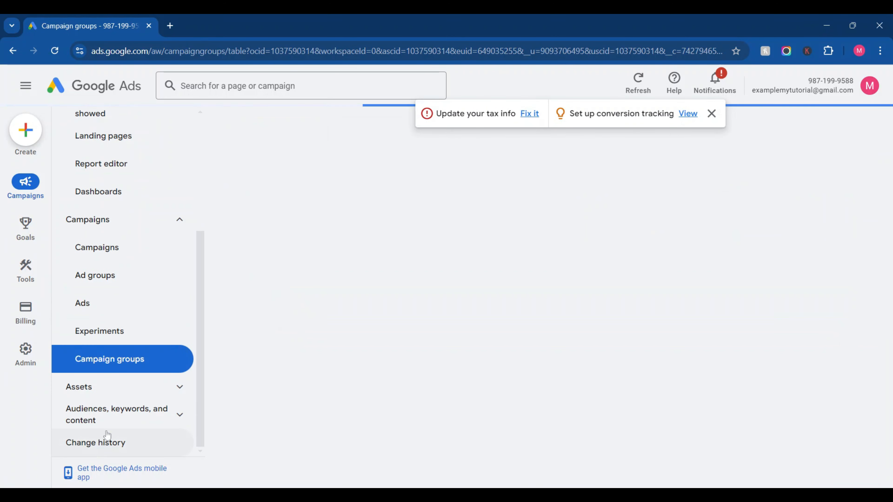
Step: Look through the Assets page with its asset types, and open the analytics for the account's videos
click(137, 382)
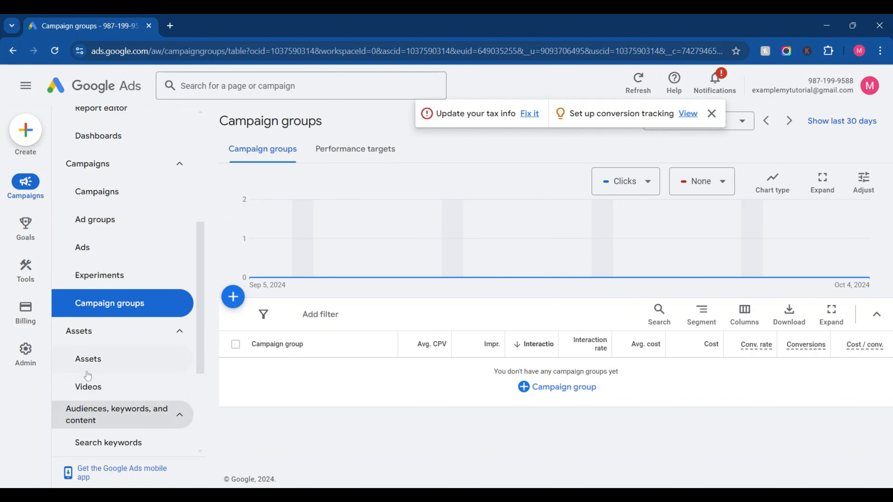
click(88, 372)
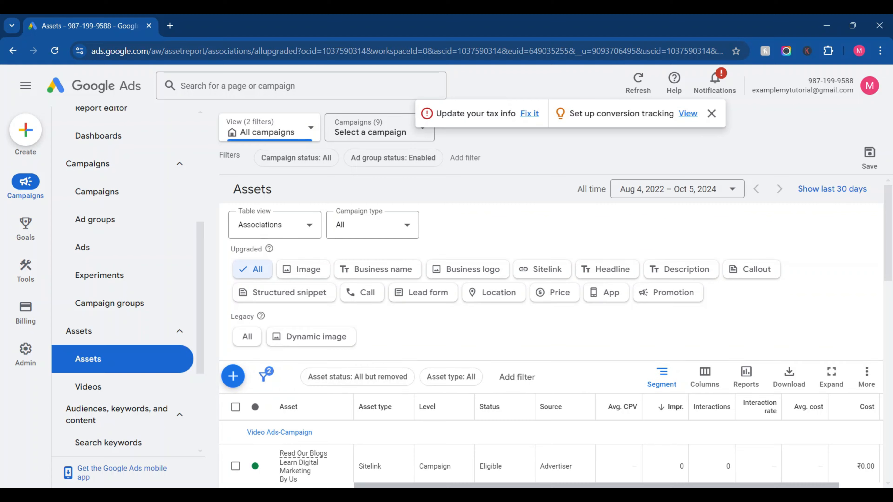
scroll(293, 352, down, 3)
scroll(296, 355, up, 3)
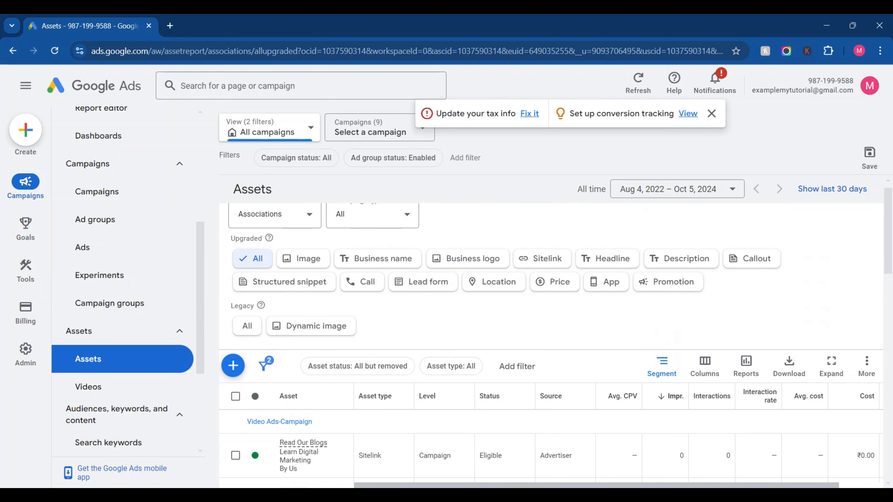
click(89, 386)
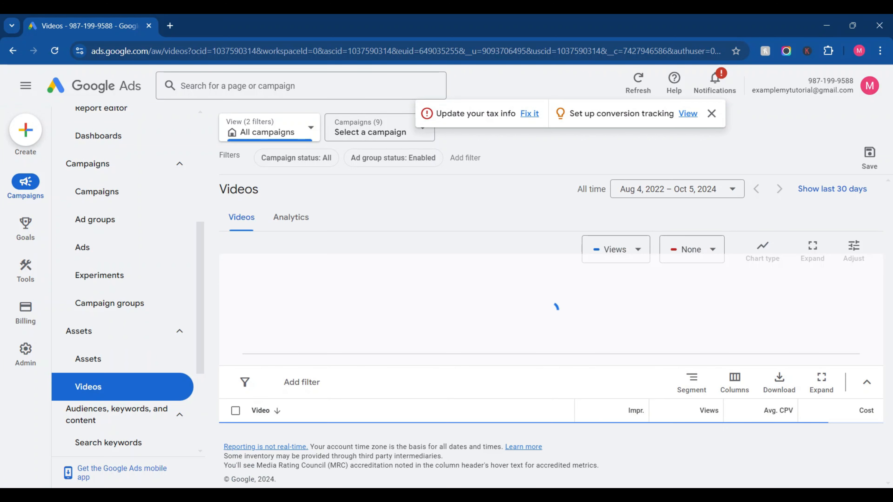
click(293, 223)
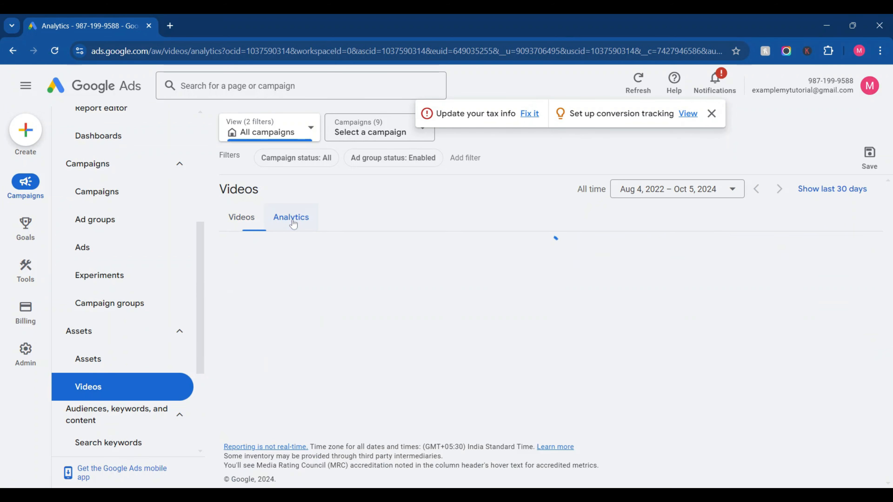
Step: Visit the Search keywords, Audiences and Locations pages under Audiences, keywords, and content
scroll(134, 382, down, 4)
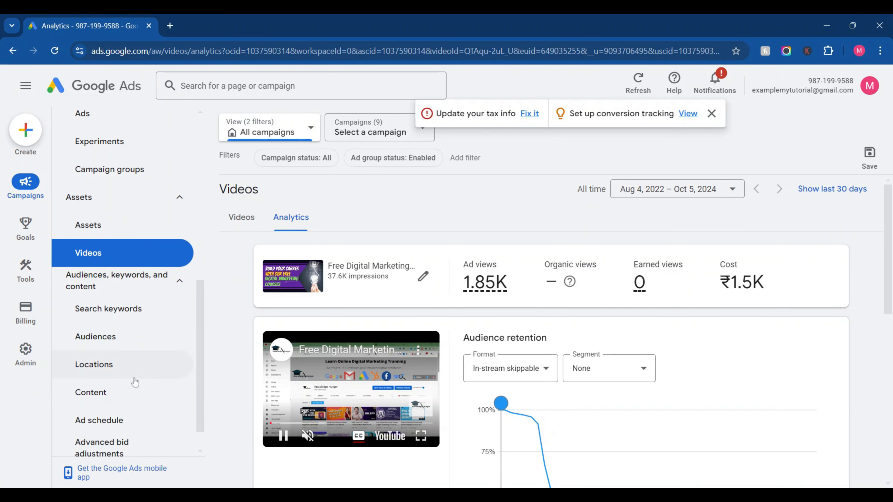
scroll(134, 383, down, 1)
scroll(135, 382, down, 1)
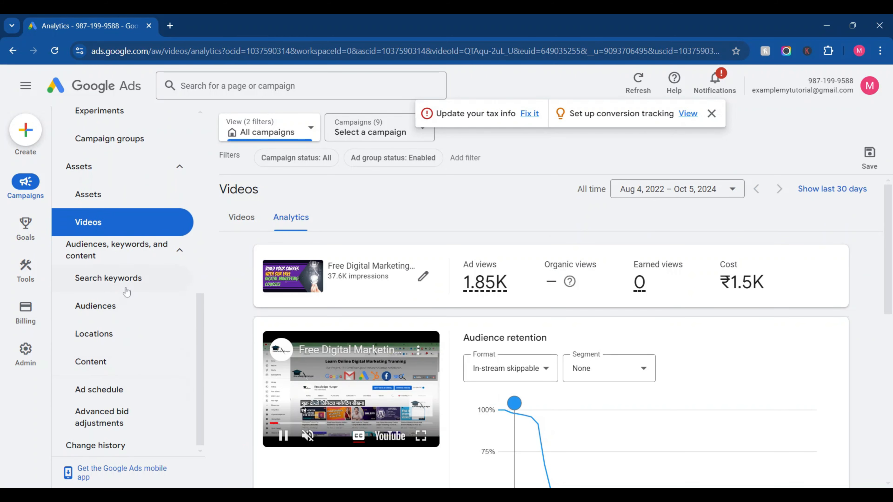
click(115, 274)
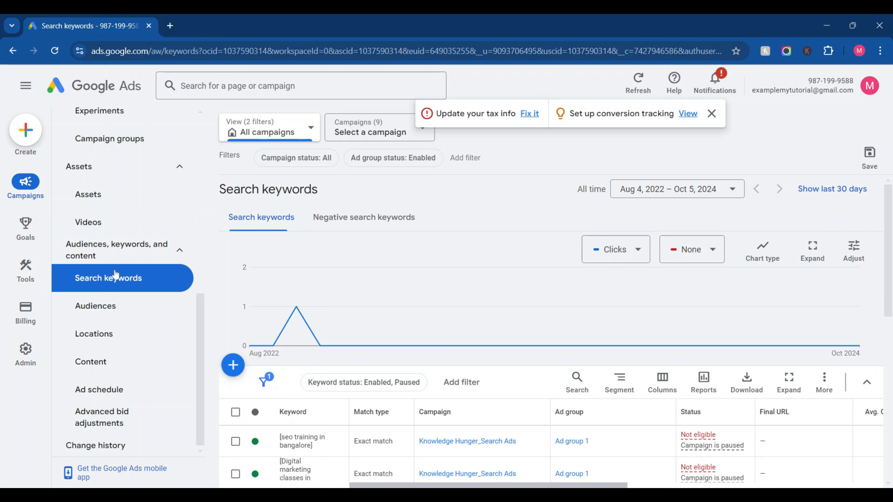
click(115, 307)
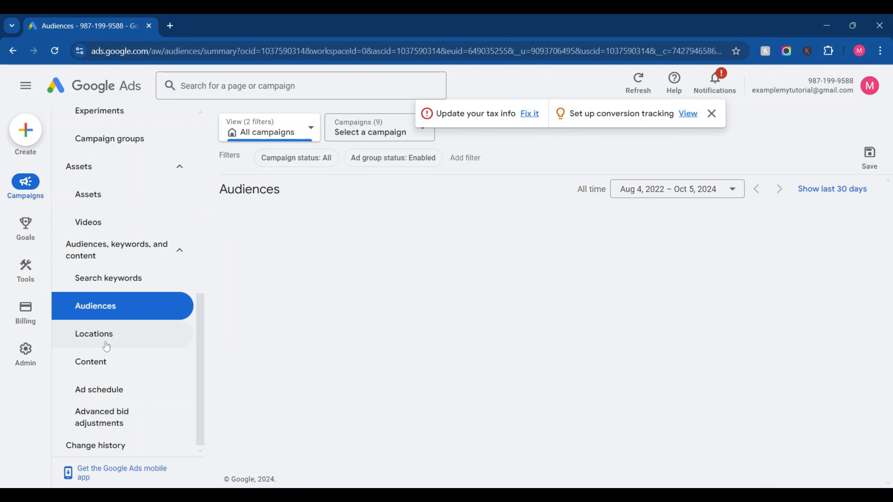
click(106, 345)
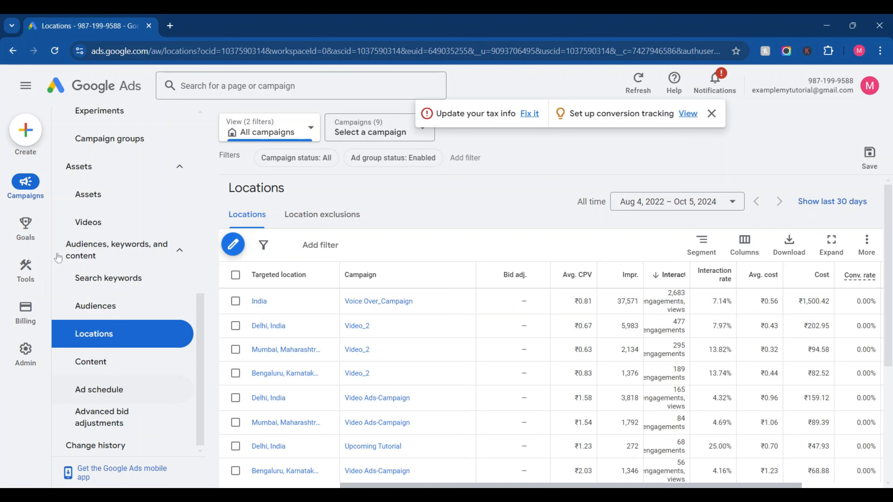
Step: View the conversion Uploads and Settings pages under Goals, and dismiss the tax info and conversion tracking notice
click(26, 227)
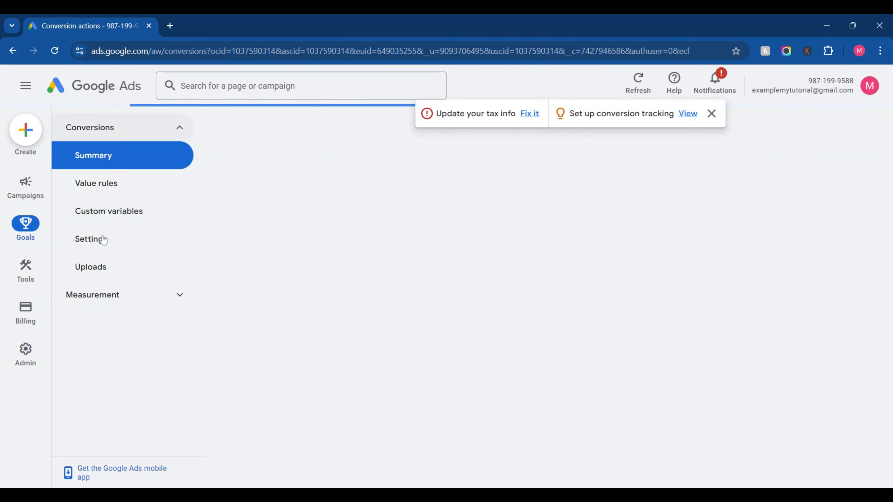
click(113, 262)
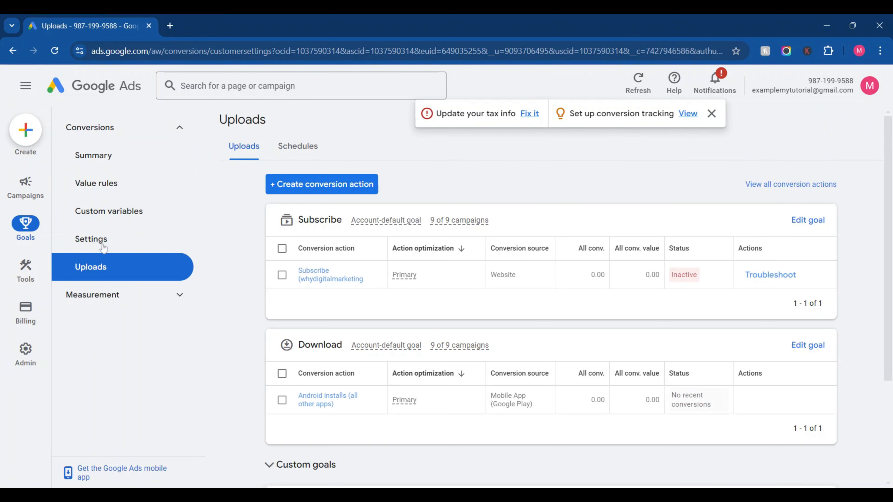
click(103, 247)
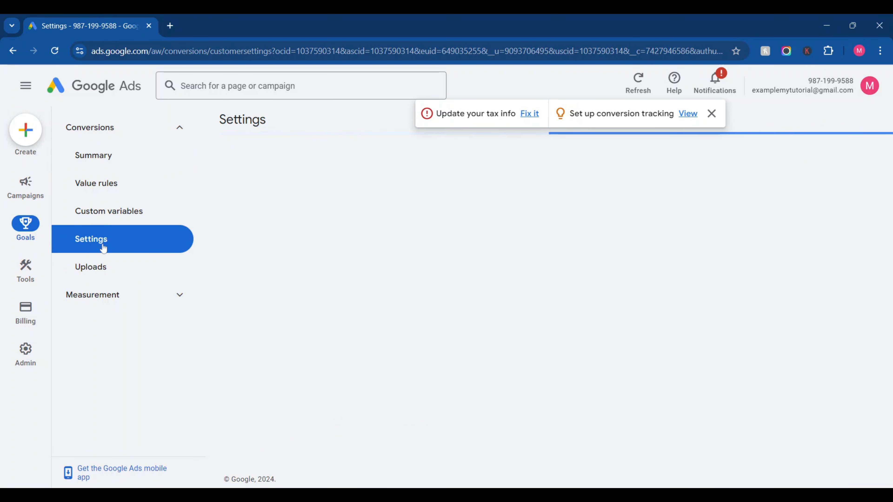
click(712, 114)
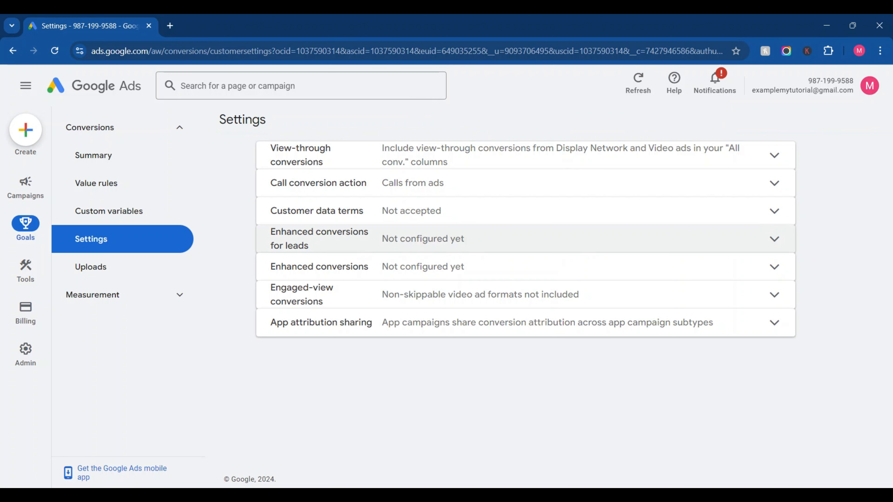
Step: Open the Attribution overview under the Measurement goals
click(84, 292)
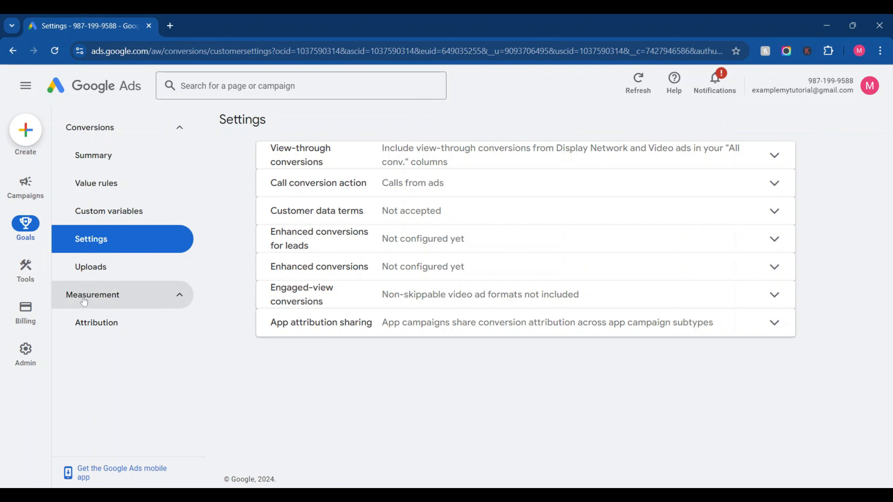
click(88, 322)
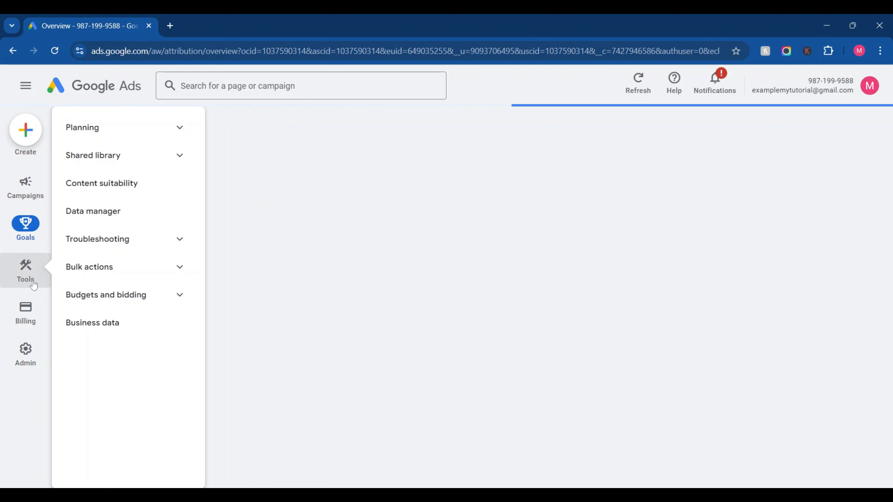
Step: Open Keyword Planner among the planning tools, and list the options of the Shared library
click(33, 283)
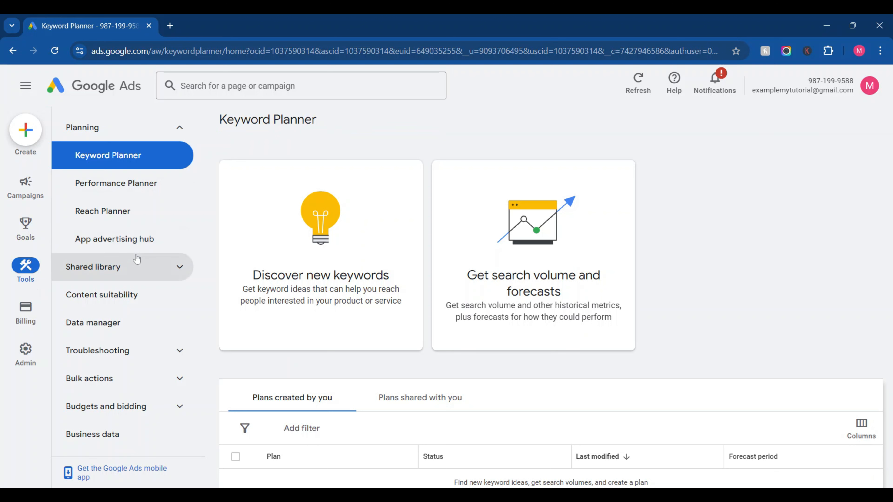
click(138, 259)
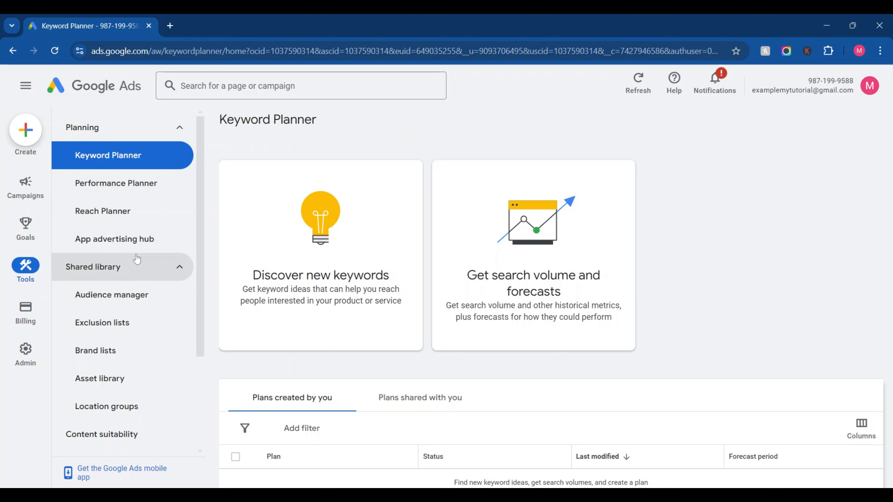
scroll(142, 309, down, 3)
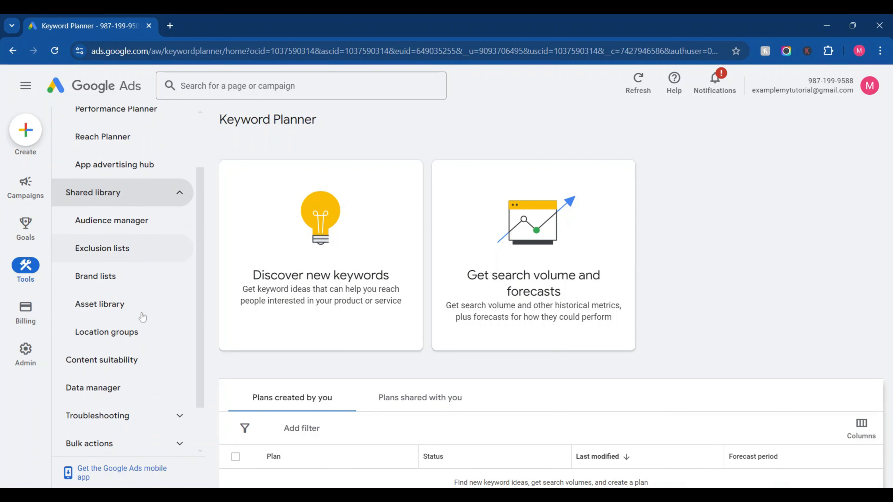
Step: Look through the rest of the Tools options, expanding Bulk actions, and open the Billing summary
scroll(142, 308, down, 1)
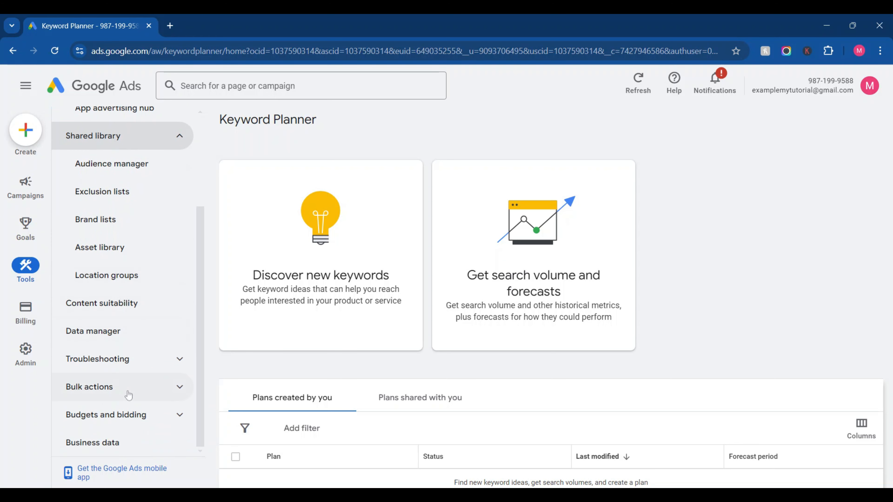
click(128, 394)
scroll(129, 394, down, 3)
scroll(129, 394, up, 7)
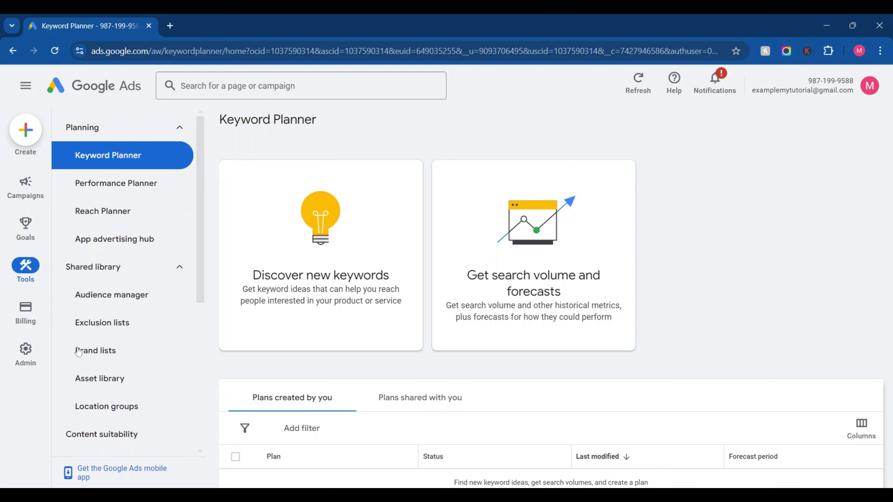
click(14, 309)
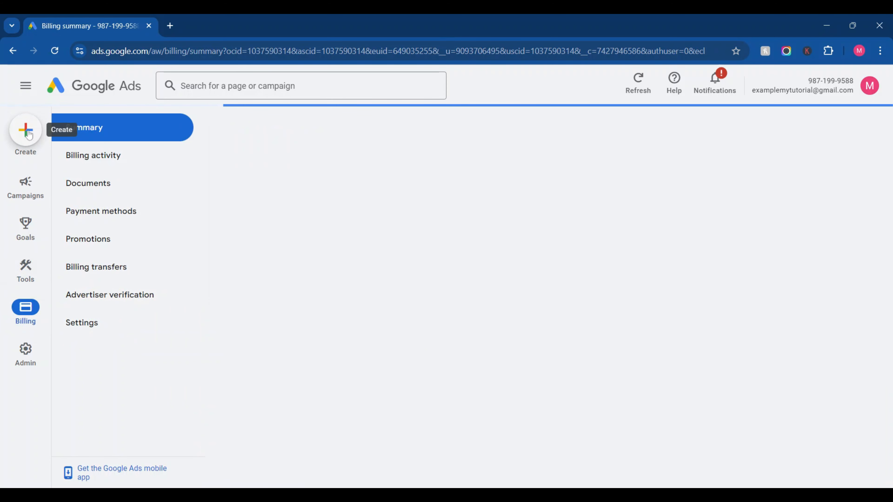
Step: Start creating a new campaign and select Sales as its objective
click(28, 135)
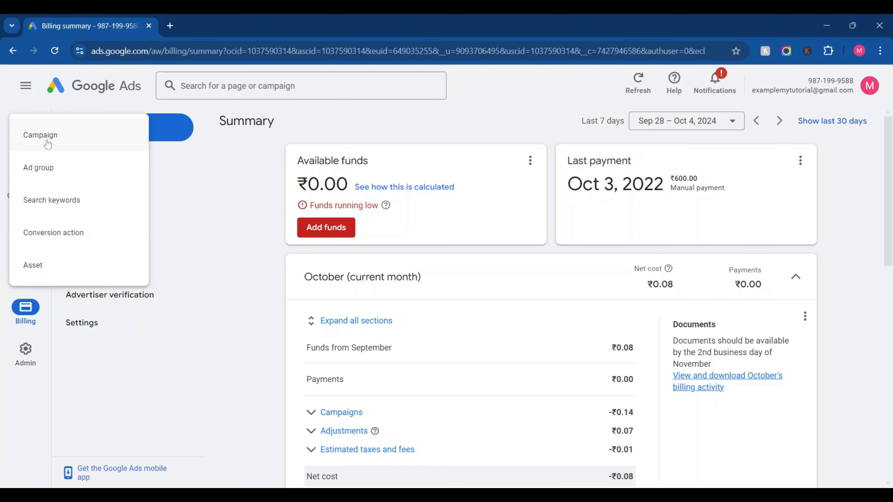
click(48, 143)
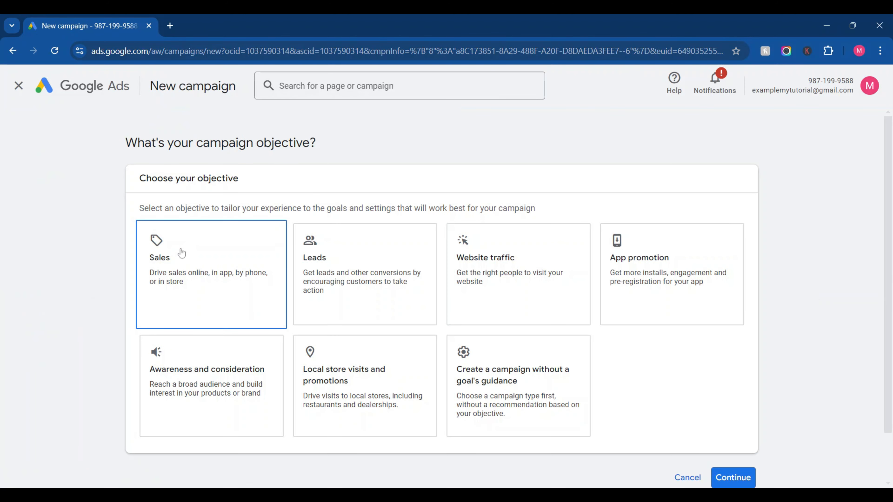
click(182, 253)
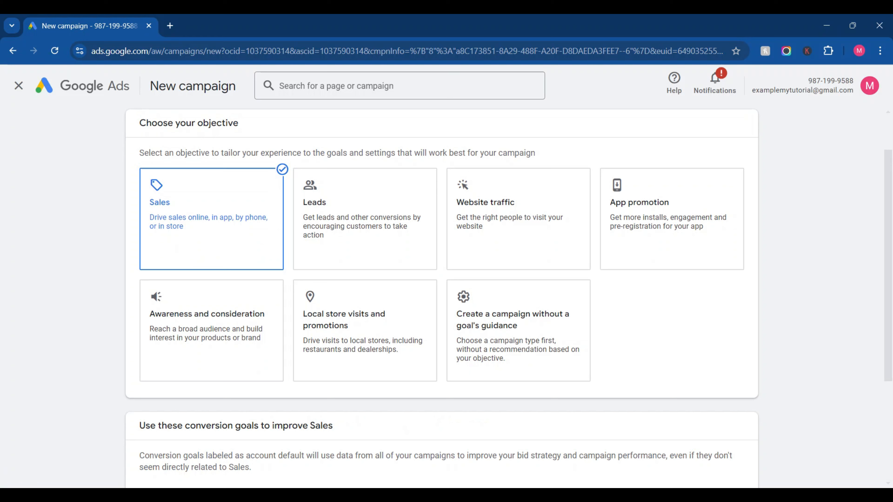
Step: Try the Leads and Website traffic objectives and review the conversion goals of each
click(305, 232)
scroll(305, 232, down, 4)
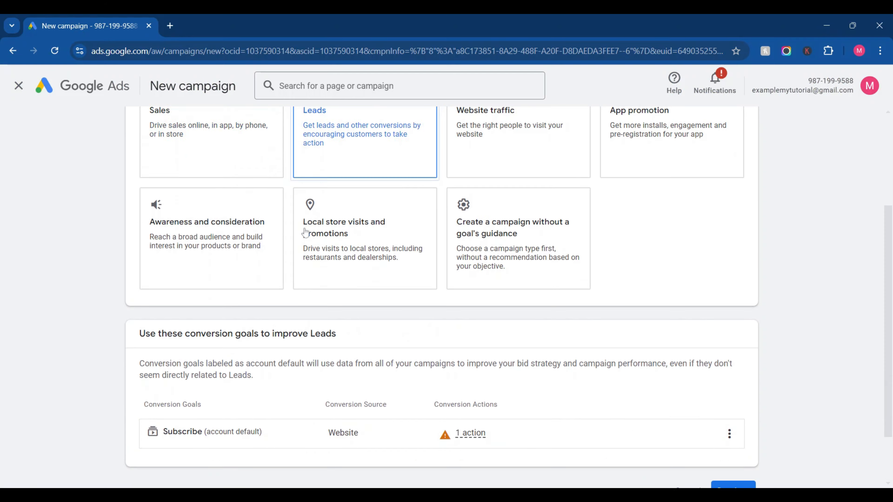
scroll(305, 232, up, 5)
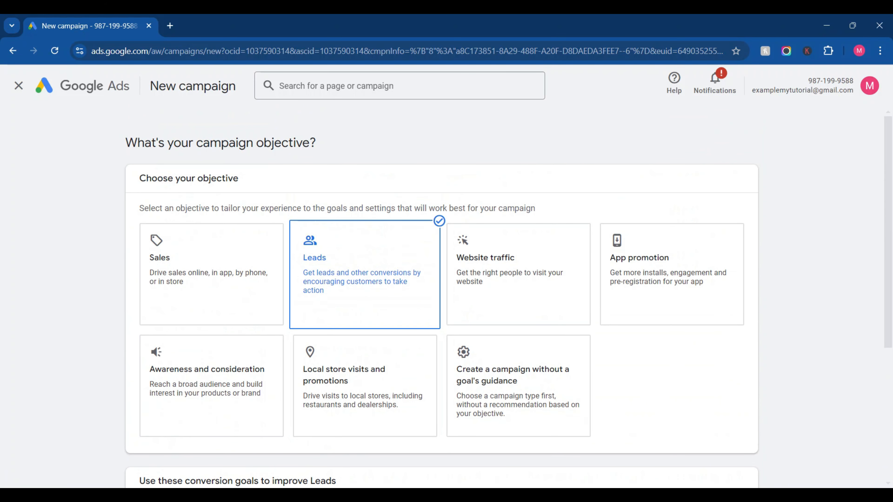
click(494, 248)
scroll(494, 248, down, 5)
scroll(492, 249, up, 5)
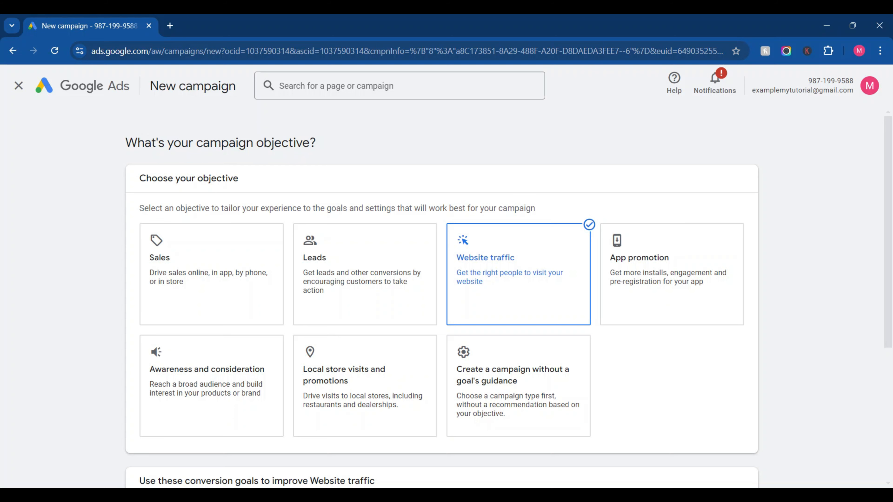
Step: Try the App promotion objective and review the campaign types it offers
click(650, 277)
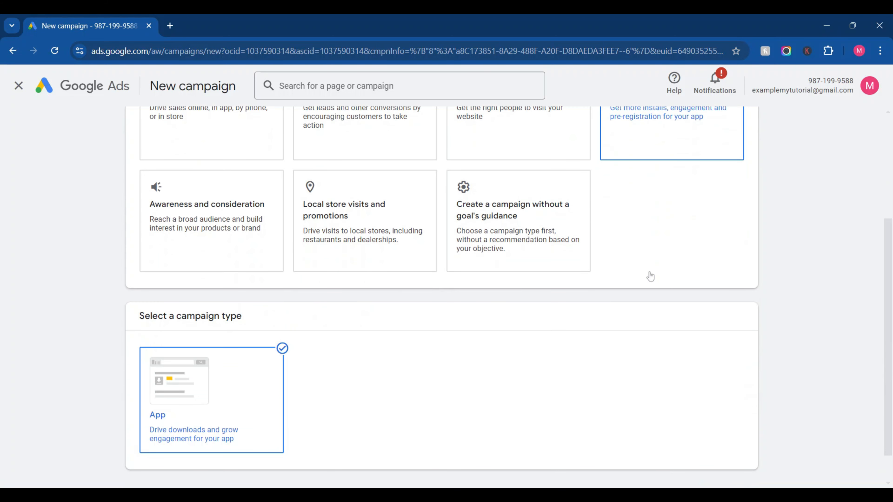
scroll(650, 277, up, 3)
scroll(650, 277, down, 4)
scroll(441, 297, up, 3)
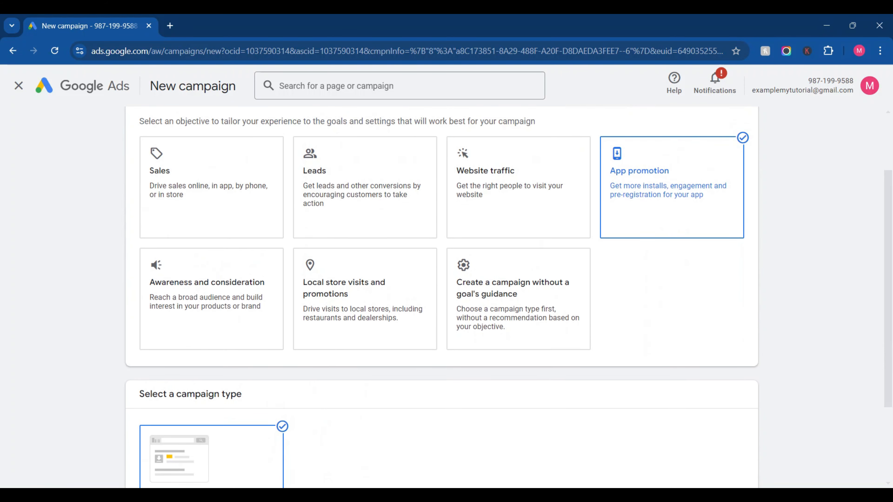
Step: Try the Awareness and consideration objective with the Display campaign type
click(170, 318)
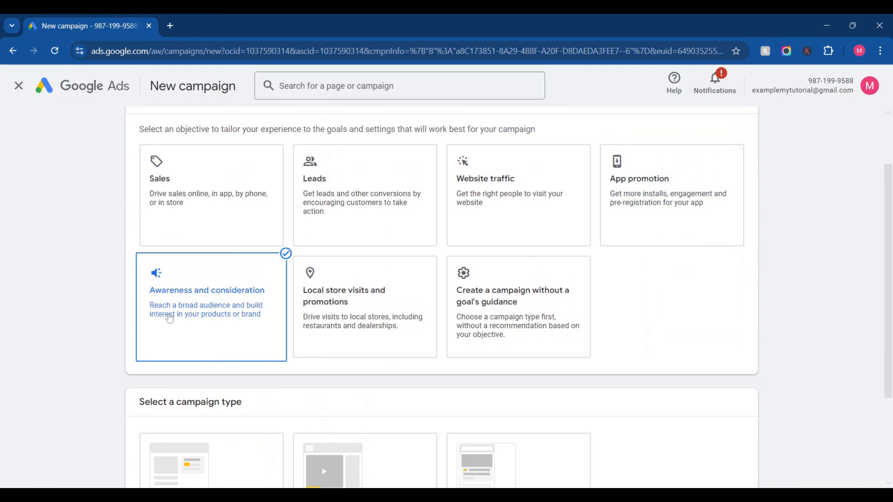
scroll(224, 337, down, 3)
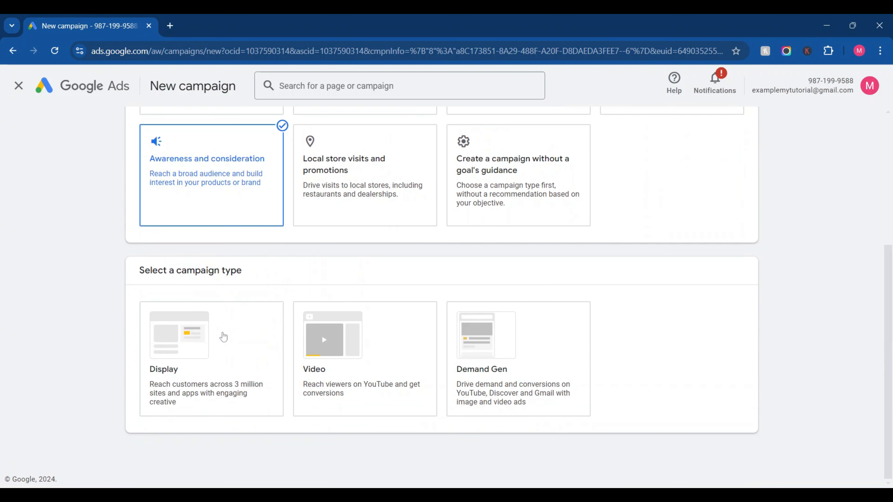
click(221, 335)
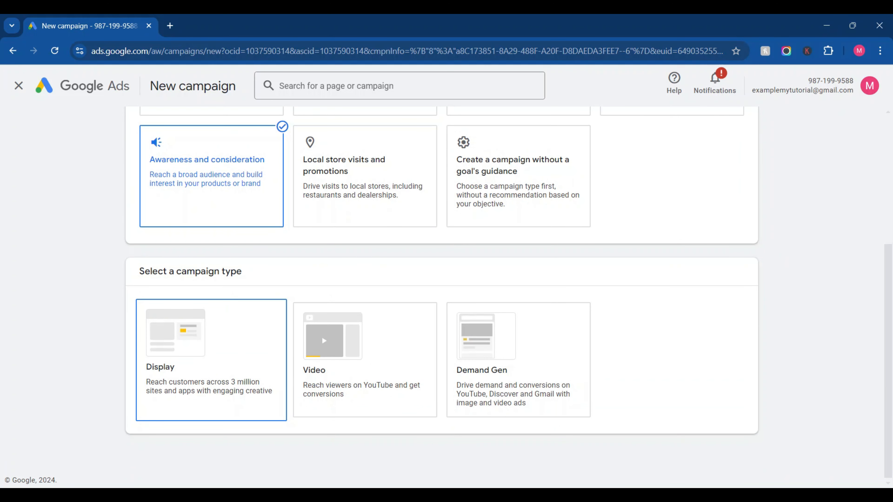
scroll(519, 393, up, 5)
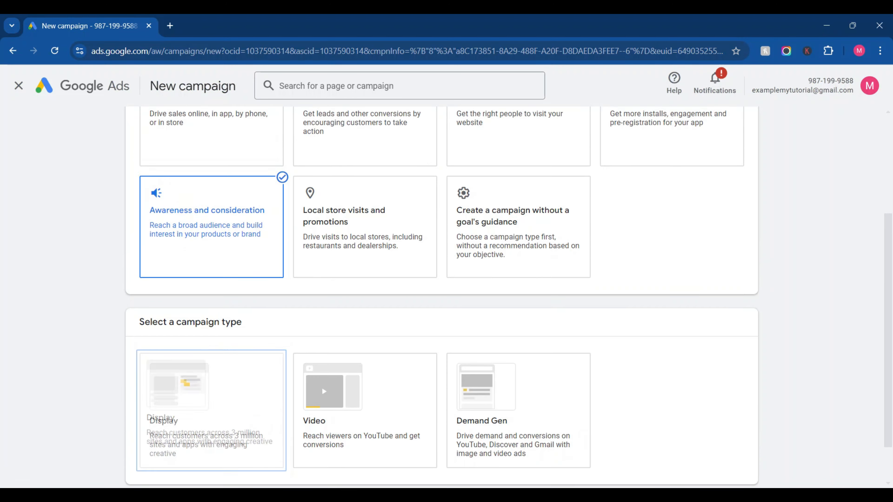
scroll(519, 393, down, 8)
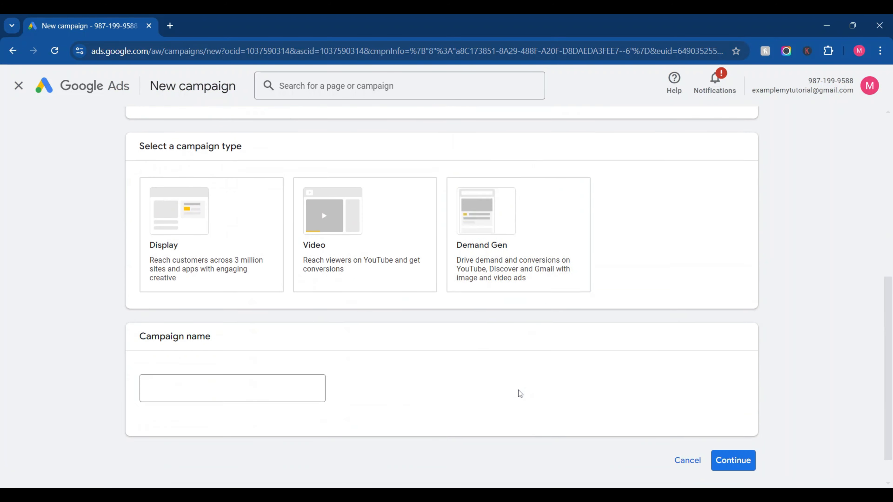
scroll(519, 393, up, 6)
Step: Try the option to create a campaign without a goal's guidance and look over its campaign types
click(513, 353)
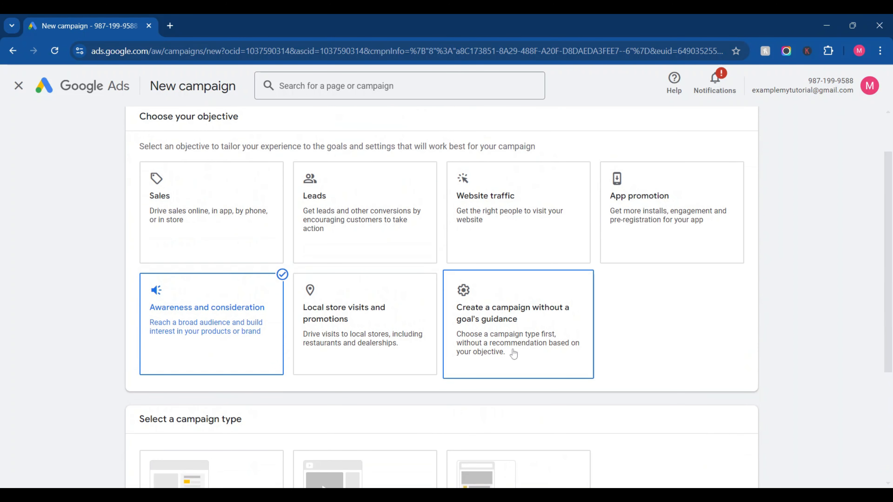
scroll(513, 353, down, 6)
click(513, 353)
scroll(513, 354, up, 1)
scroll(513, 353, up, 7)
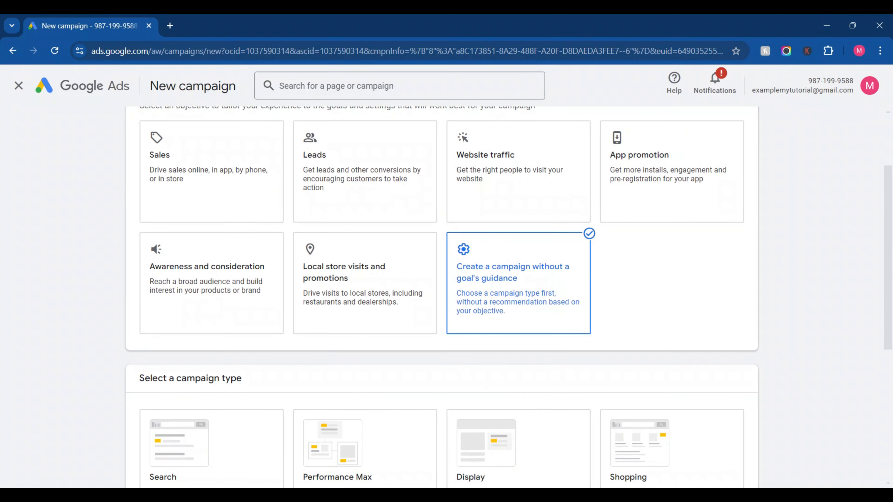
Step: Set the campaign objective to Leads, accept its conversion goals, and select Display as the campaign type
click(390, 311)
scroll(390, 312, down, 5)
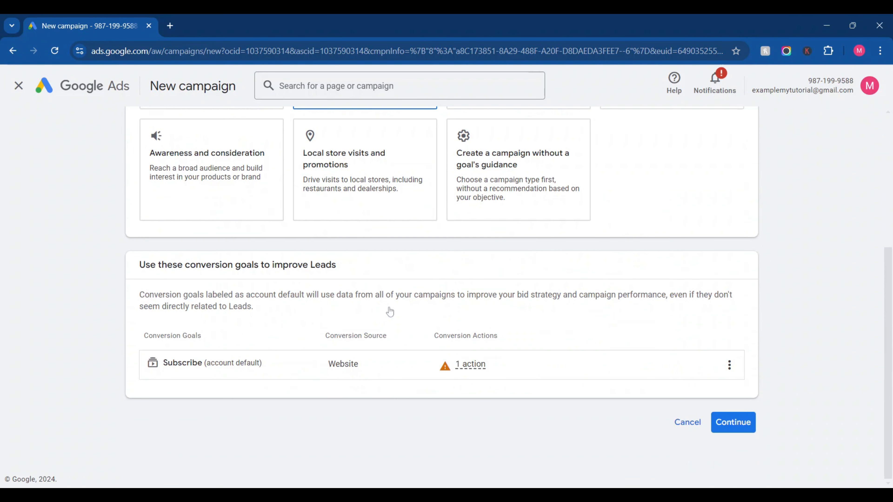
click(732, 422)
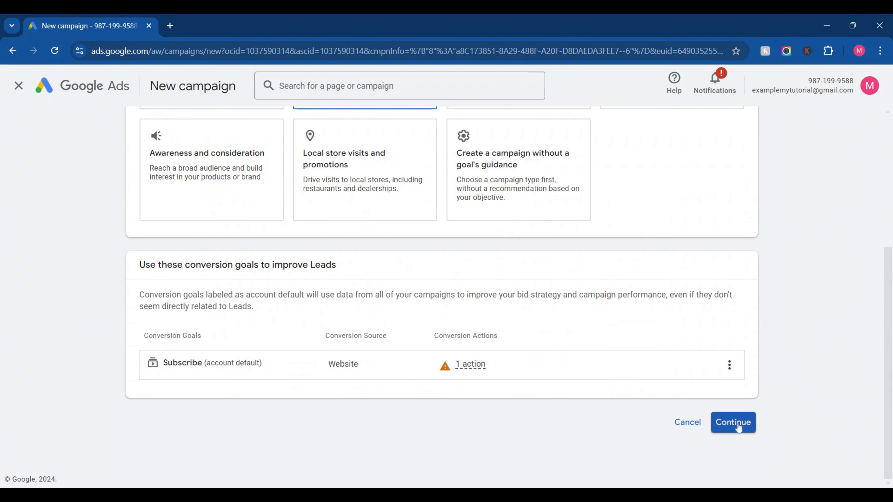
scroll(450, 394, down, 7)
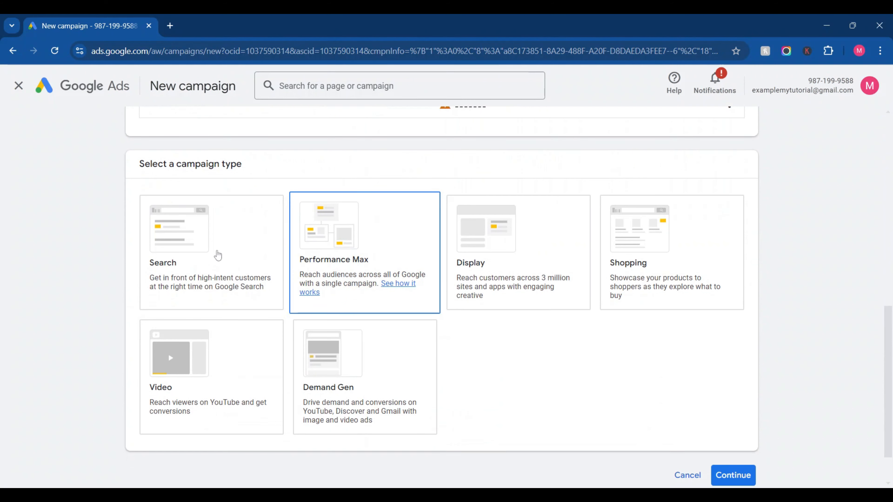
click(522, 260)
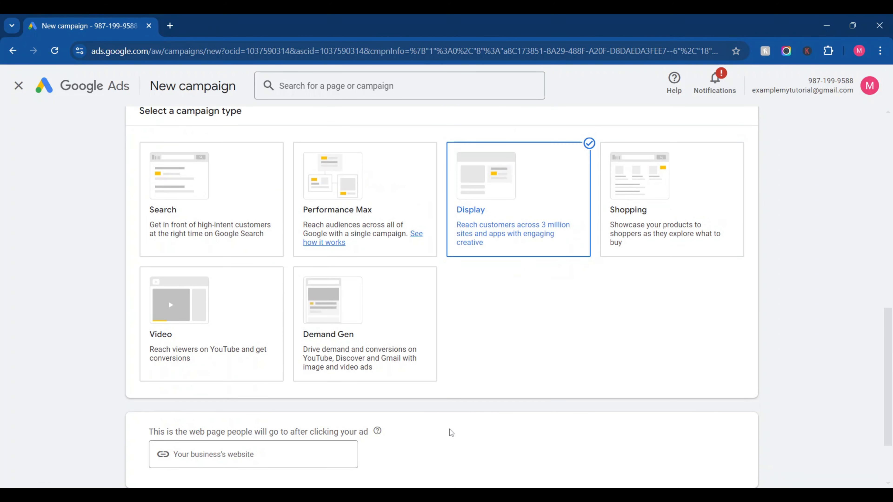
scroll(449, 429, down, 3)
Step: Enter whydigitalmarketing.in as the ad's landing page, accept the suggested campaign name, and start new instead of finishing the saved draft
click(274, 374)
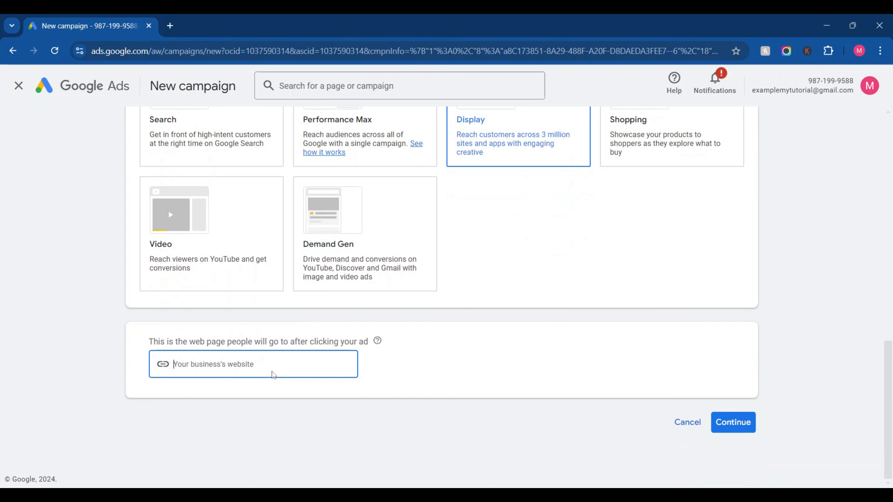
text(why)
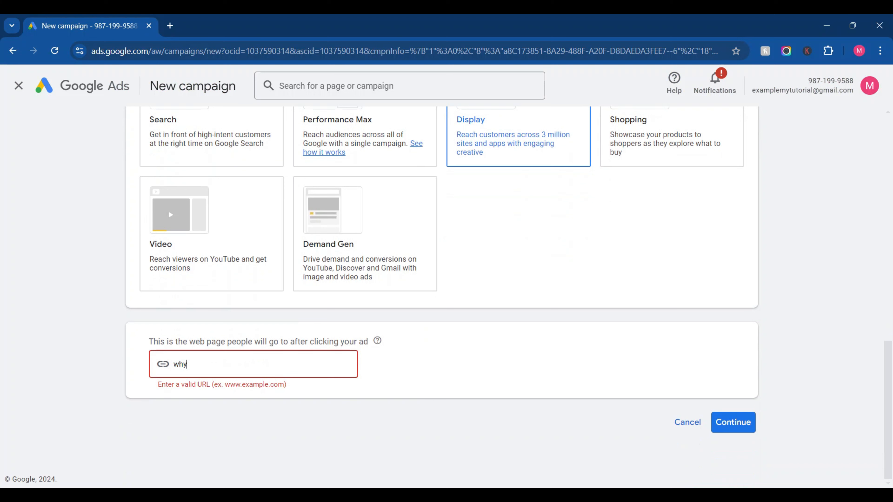
text(digitalmarketing.in)
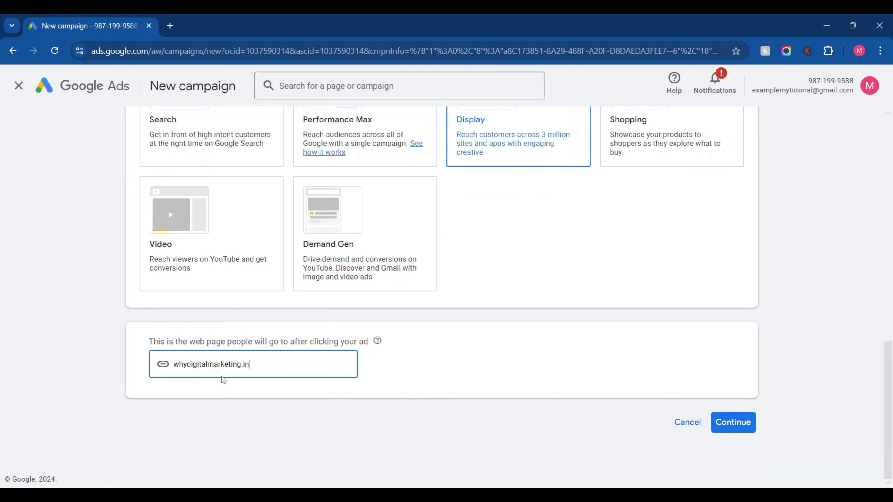
click(730, 427)
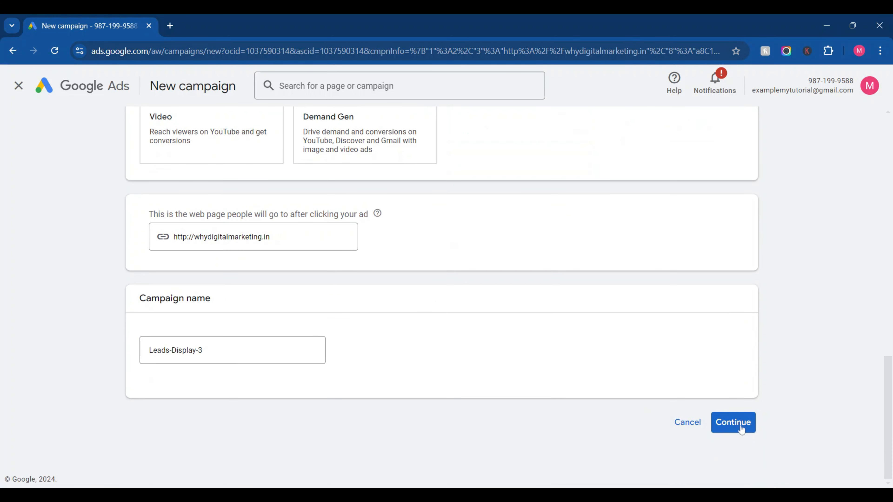
click(742, 429)
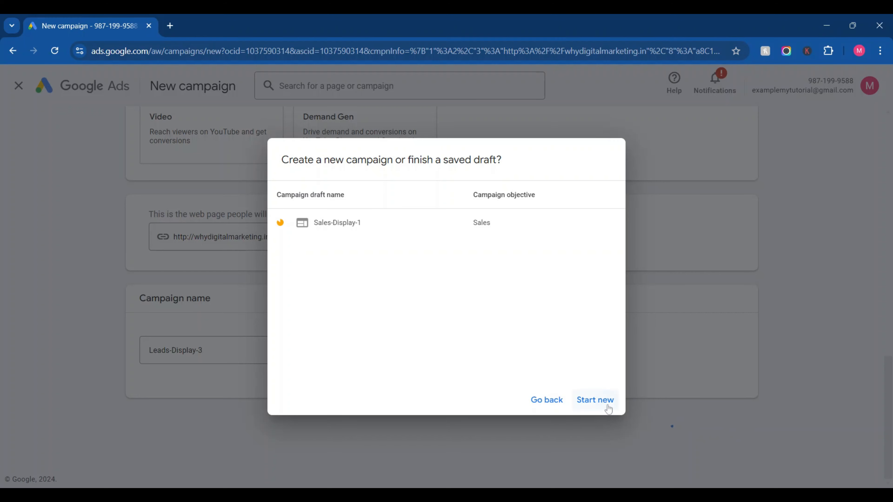
click(595, 400)
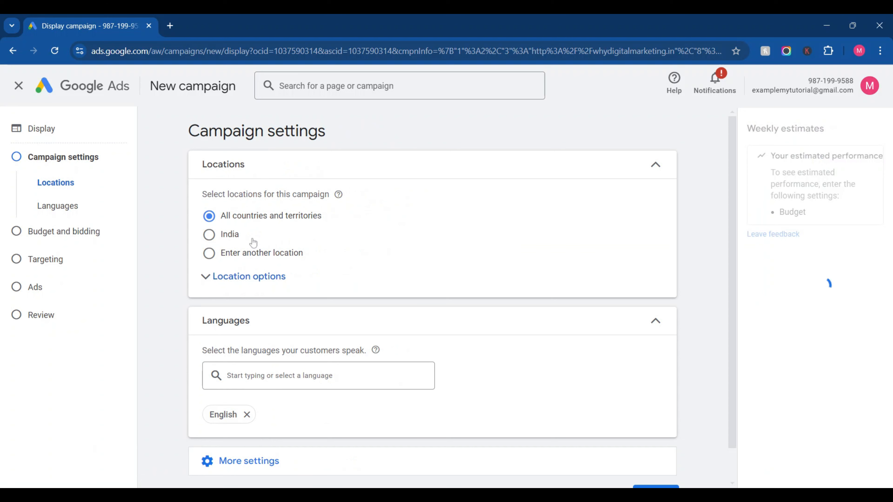
Step: Switch the campaign's location targeting to a custom location and include postal code 560001, Karnataka, India
click(207, 235)
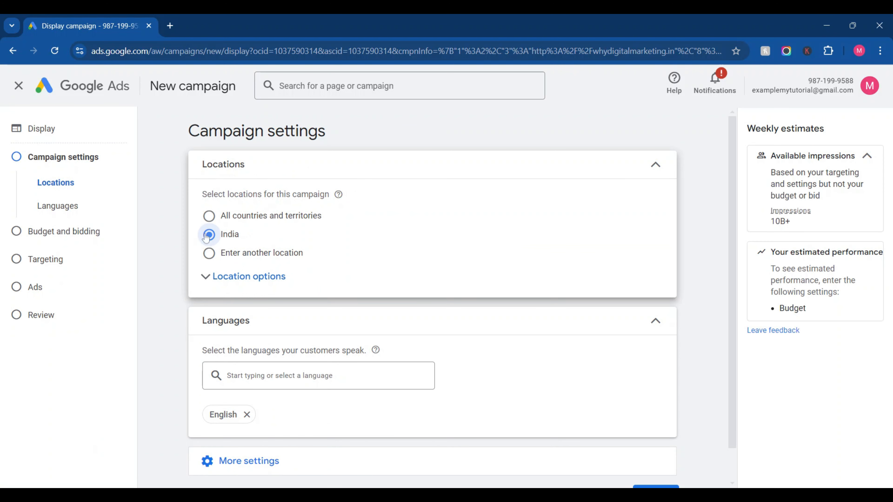
click(209, 253)
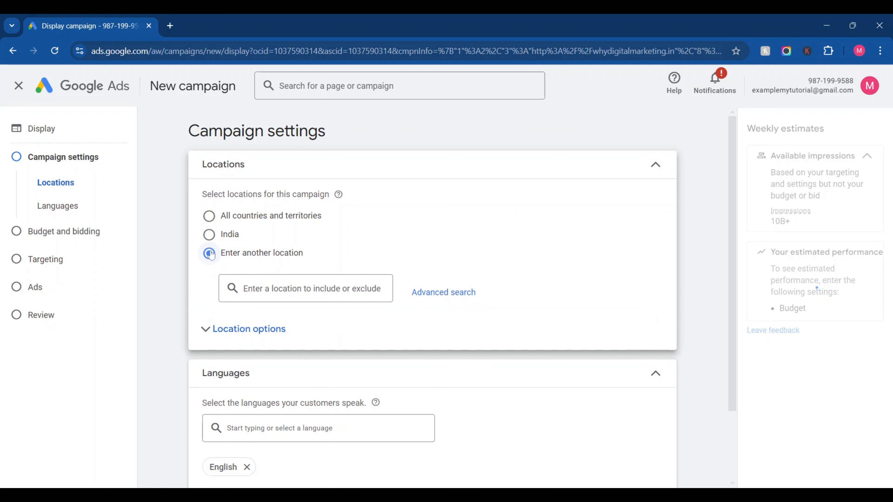
click(273, 286)
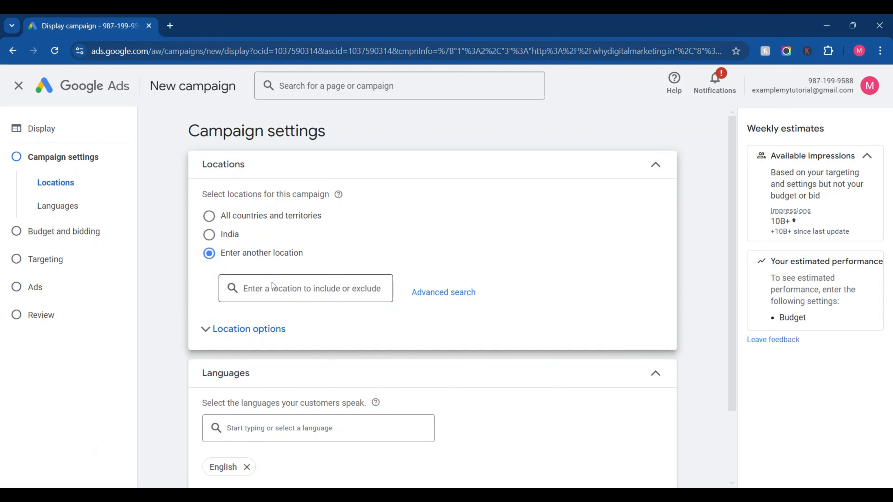
text(5600)
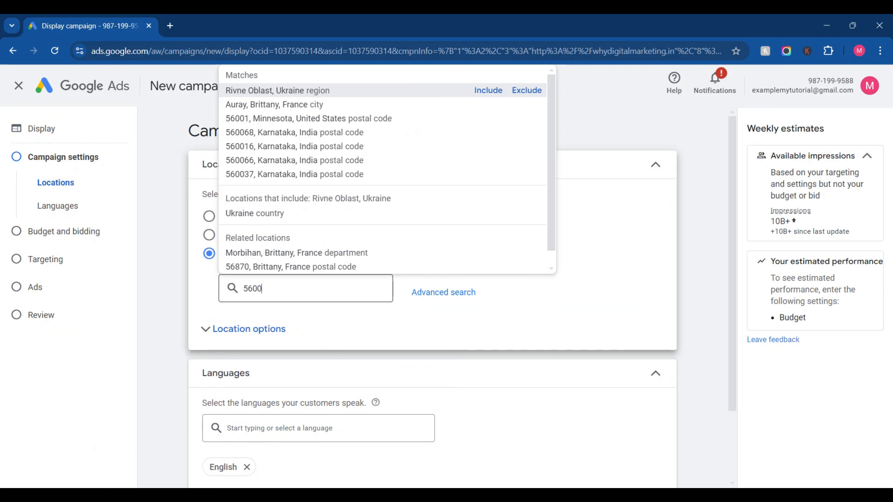
text(01)
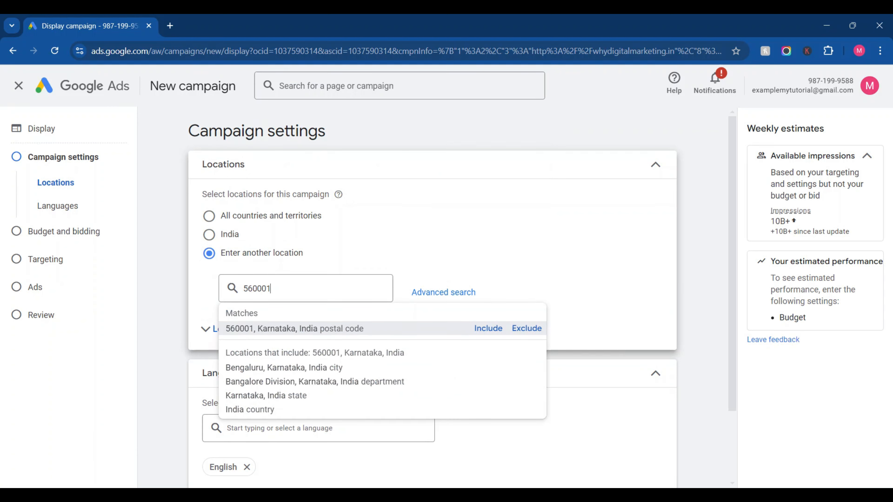
click(494, 329)
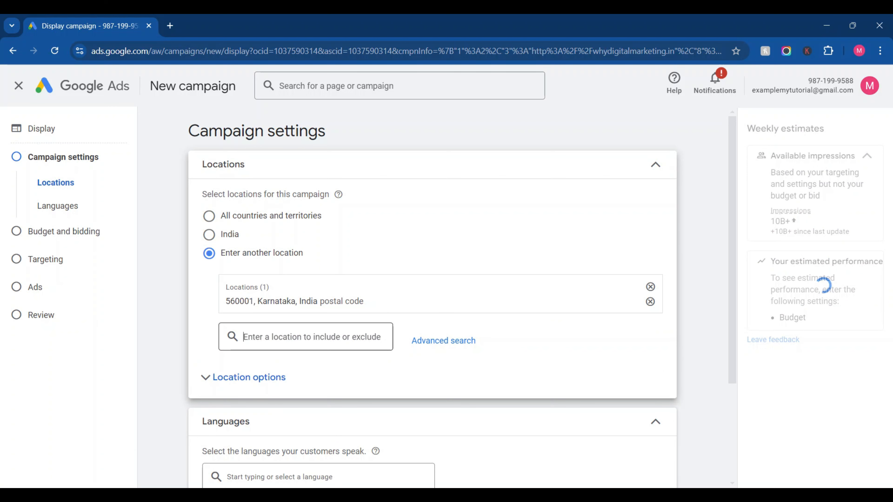
Step: Include Indiranagar, Karnataka, India and the state of Tamil Nadu, India in the campaign's targeted locations
text(indi)
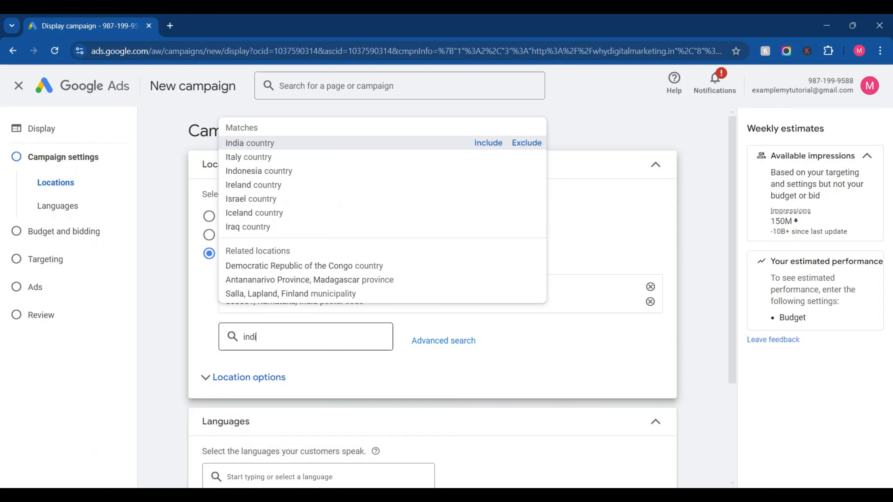
text(rana)
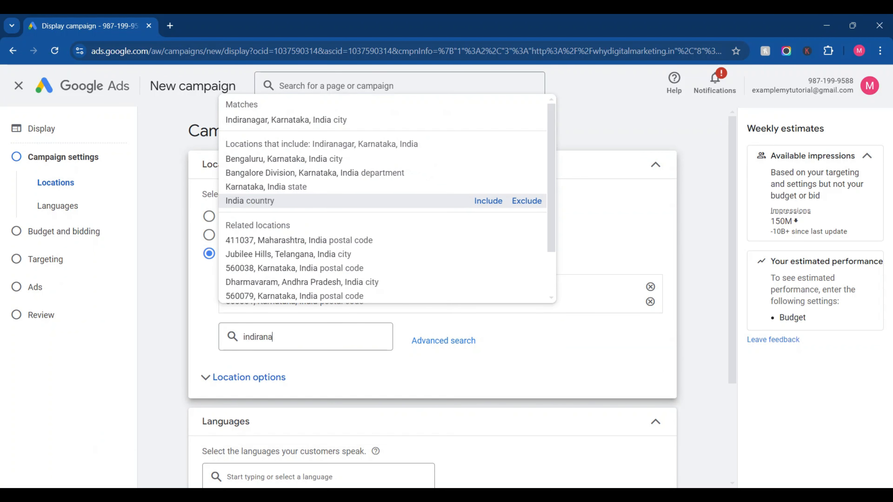
click(489, 120)
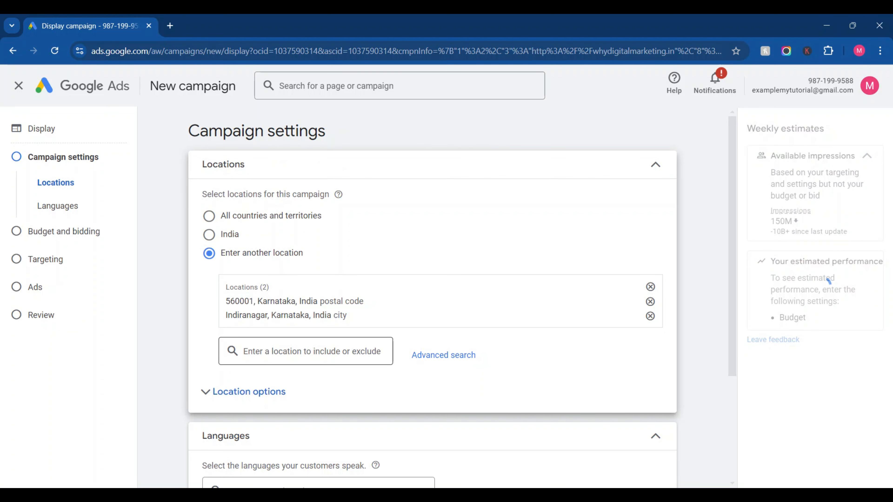
text(h)
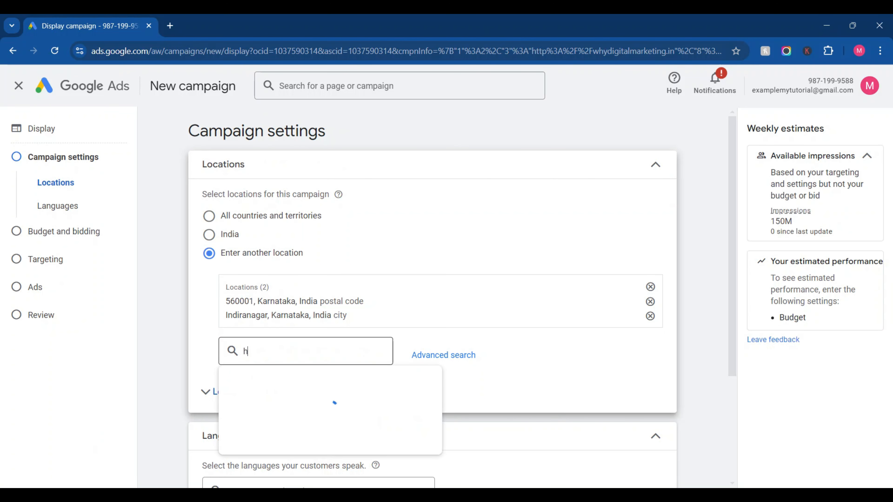
key(BackSpace)
text(tam)
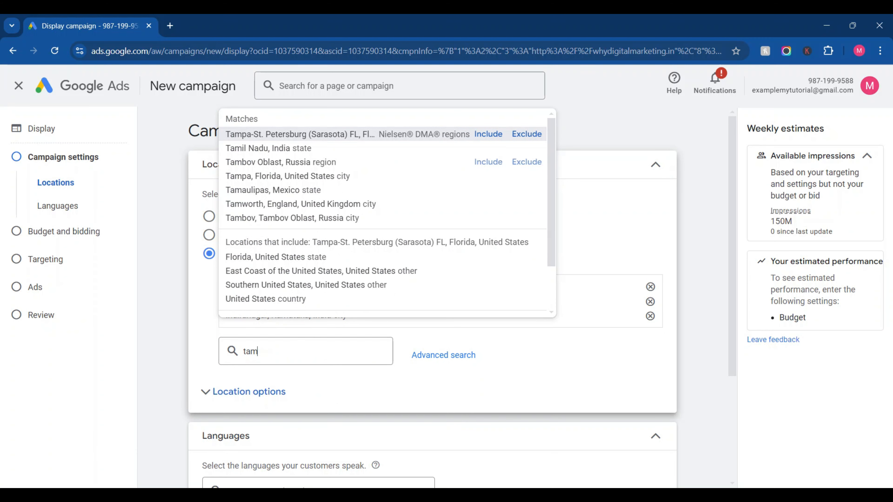
click(478, 152)
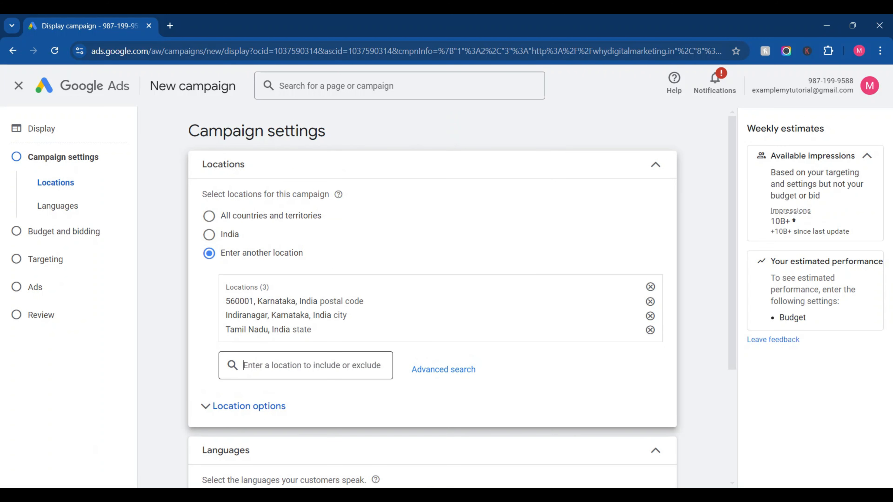
text(karn)
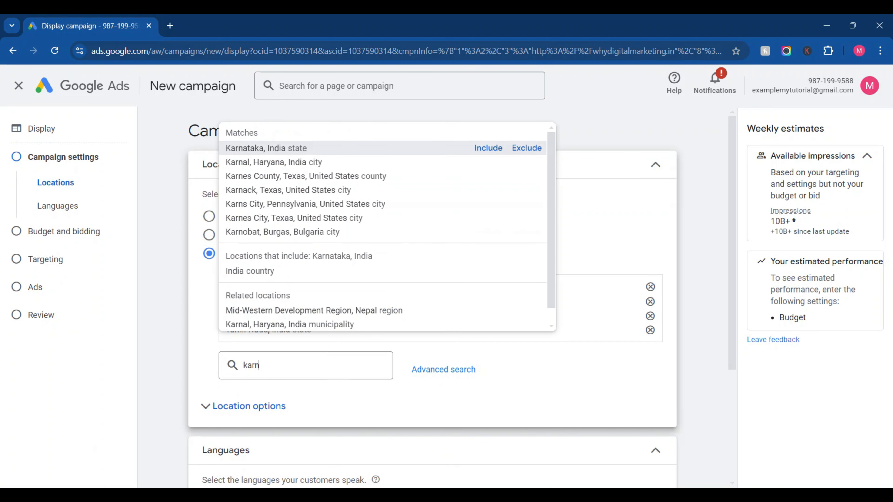
key(BackSpace)
key(BackSpace)
key(BackSpace)
key(BackSpace)
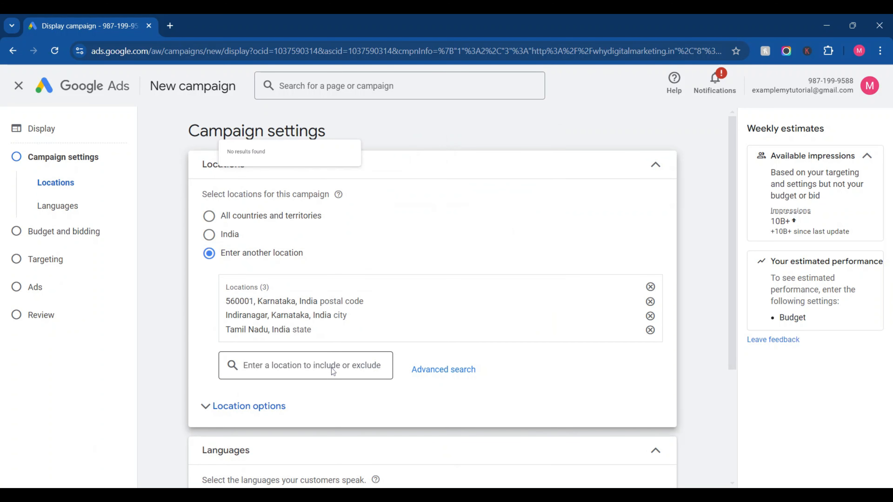
Step: Include the city of Bengaluru, Karnataka, India in the campaign's targeted locations
text(bengalor)
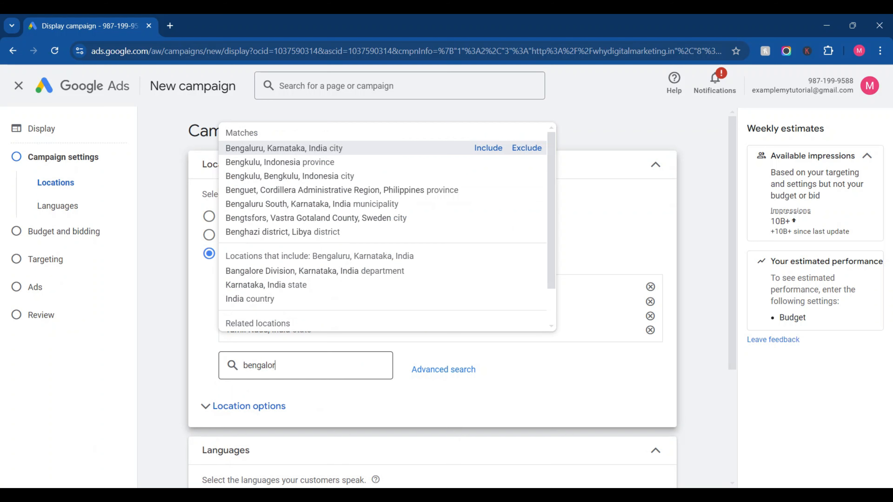
click(488, 148)
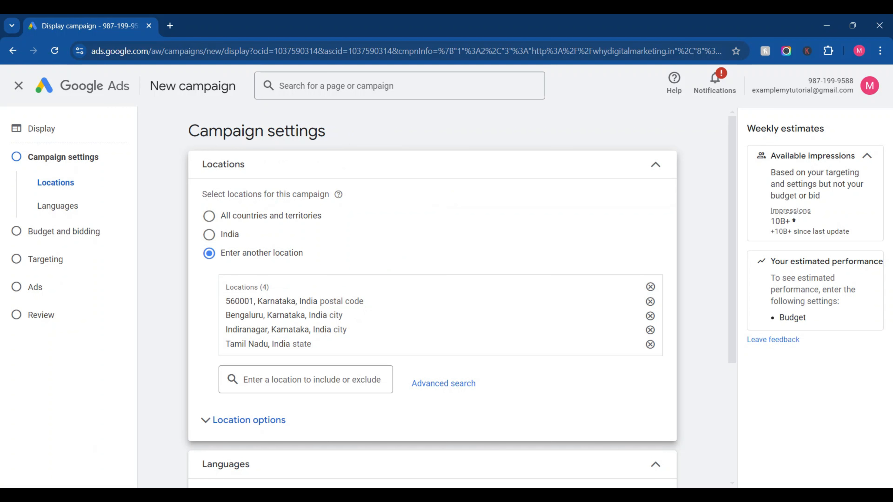
Step: Add Hindi to the campaign's languages and continue to the budget and bidding settings
scroll(432, 295, down, 5)
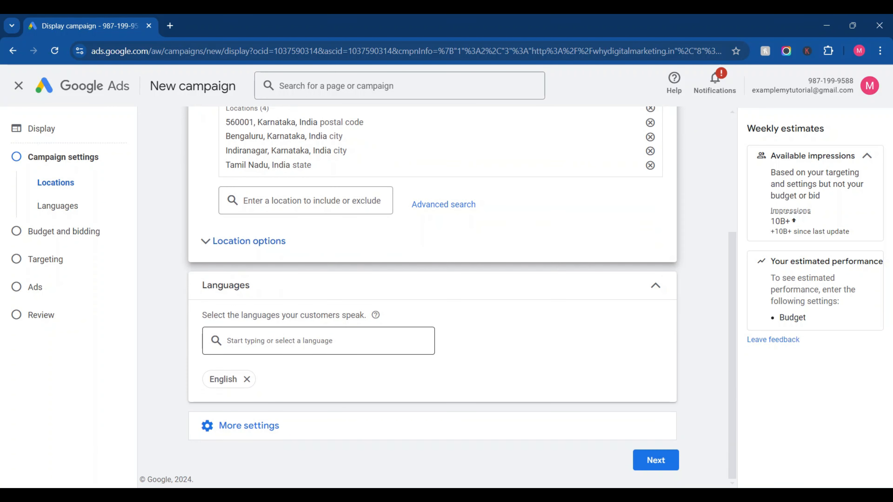
click(318, 340)
scroll(319, 199, down, 2)
text(hind)
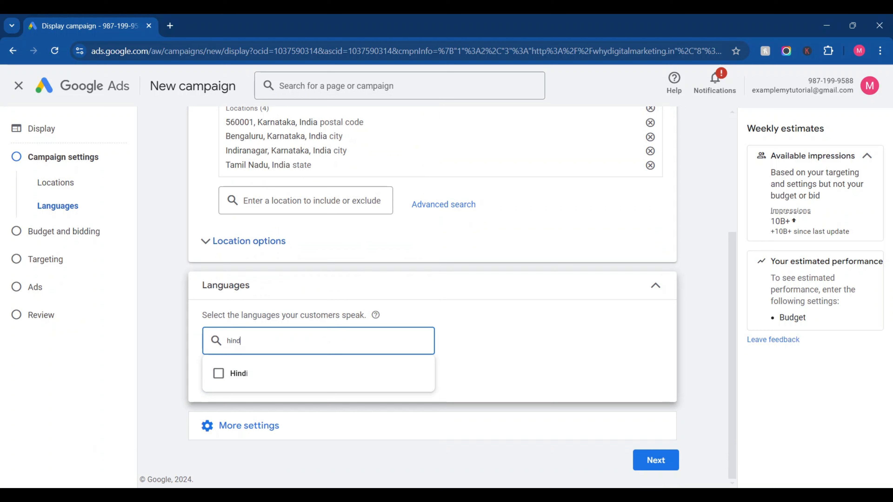
click(219, 374)
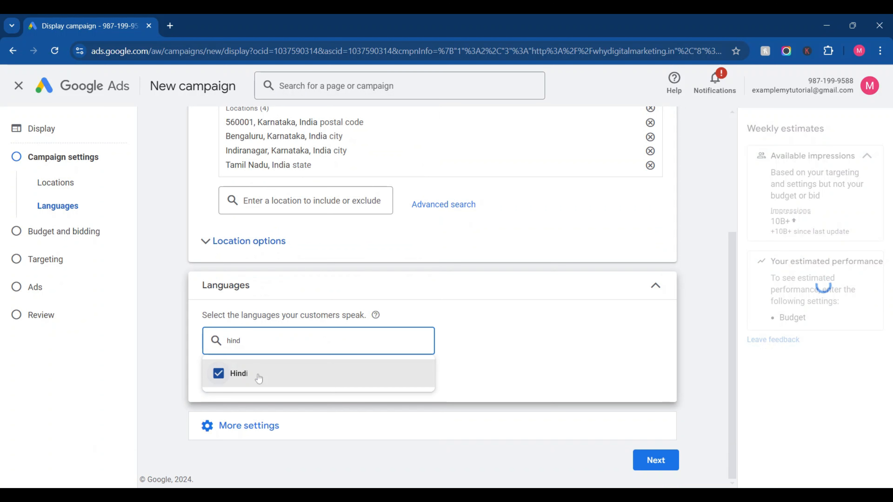
click(500, 404)
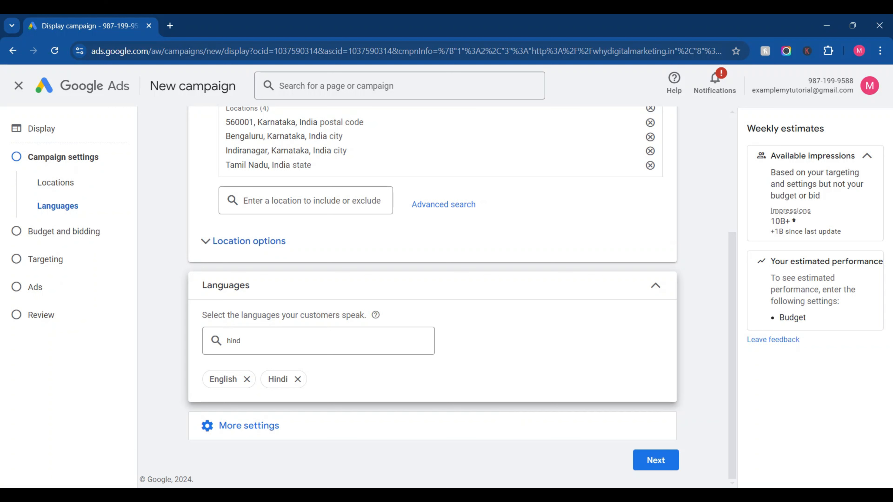
click(649, 460)
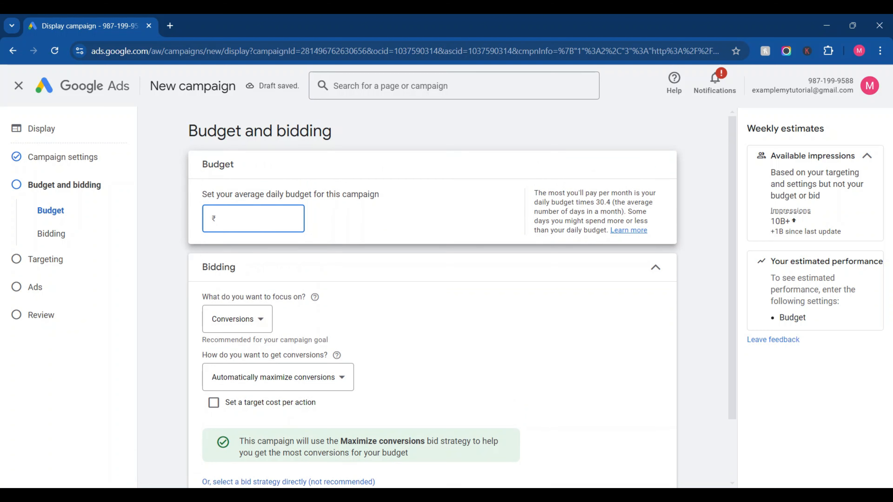
Step: Set the campaign's average daily budget to ₹50 and keep Conversions as the bidding focus
text(50)
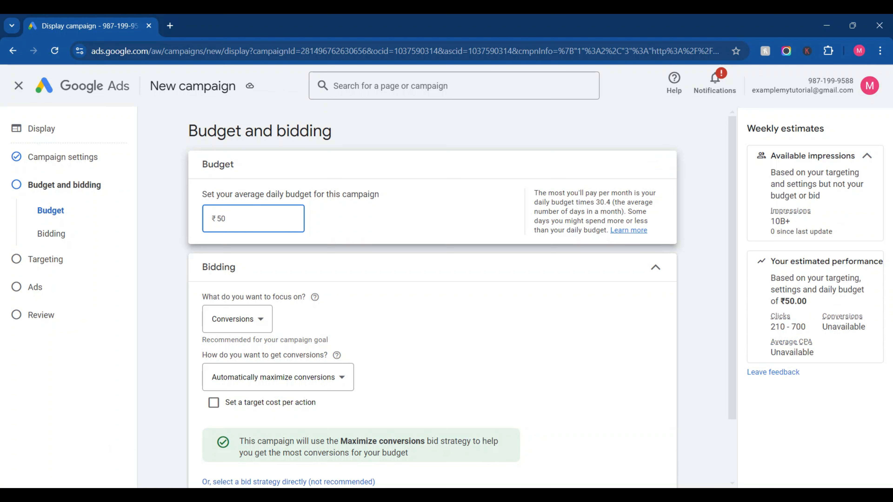
click(237, 319)
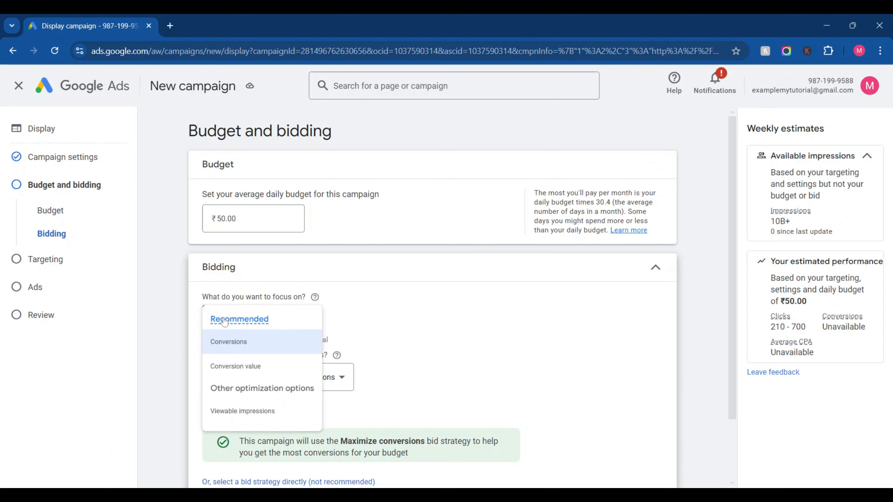
click(234, 348)
scroll(225, 348, down, 2)
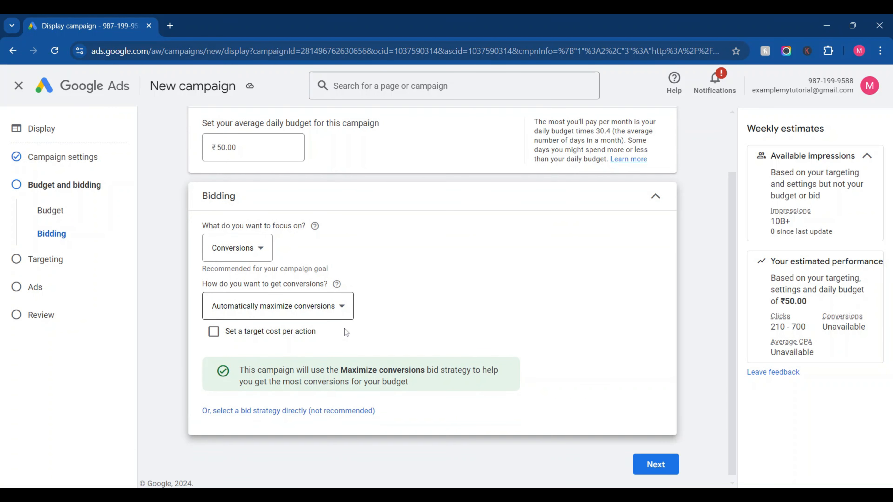
Step: Try a target cost per action for Conversions, and the Conversion value focus with a target return on ad spend
click(214, 328)
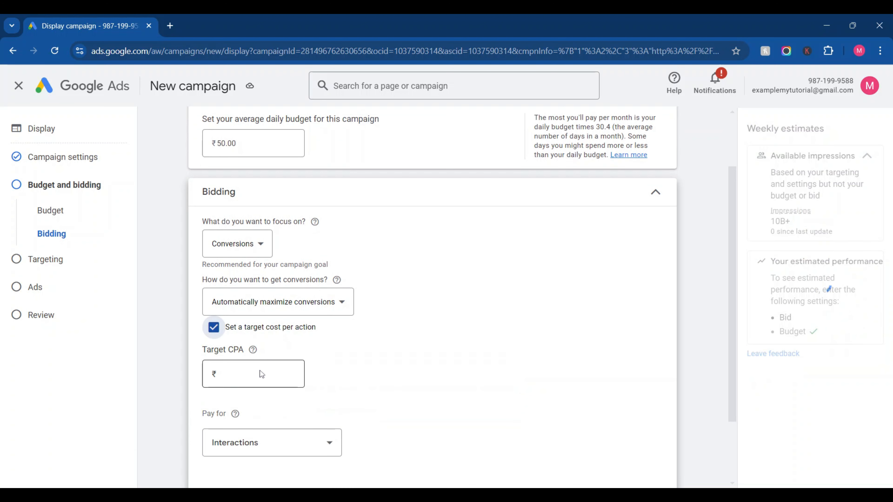
click(213, 327)
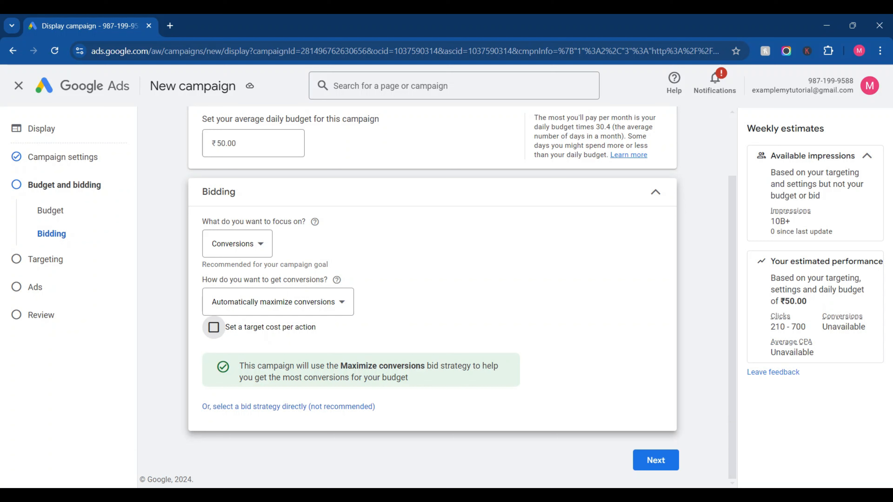
click(246, 250)
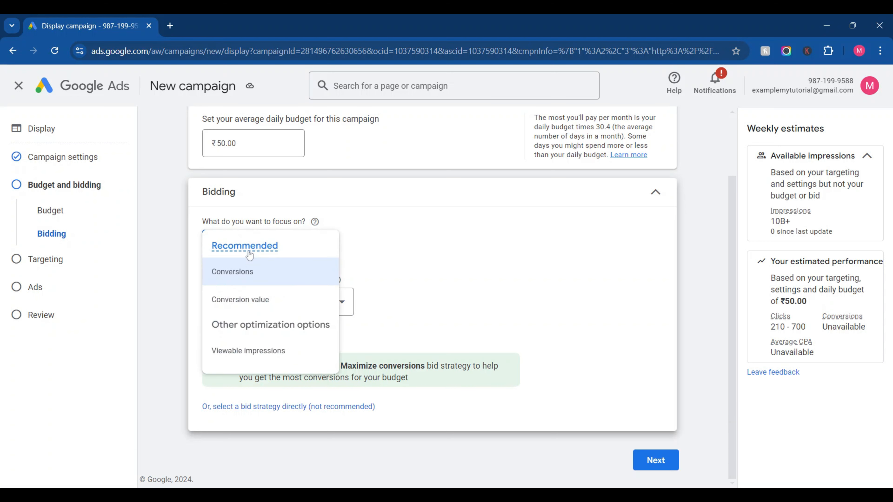
click(247, 305)
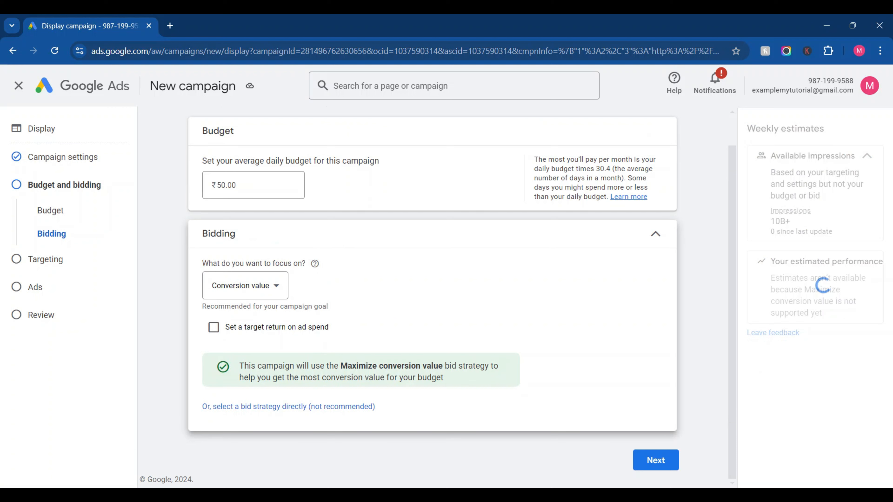
click(224, 331)
click(225, 332)
click(224, 333)
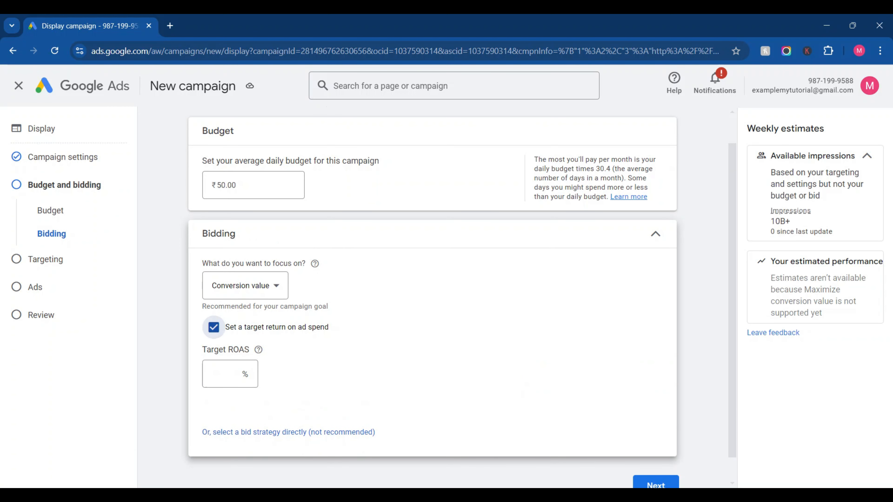
click(224, 333)
Step: Try Viewable impressions as the bidding focus and switch it back to Conversions
click(233, 294)
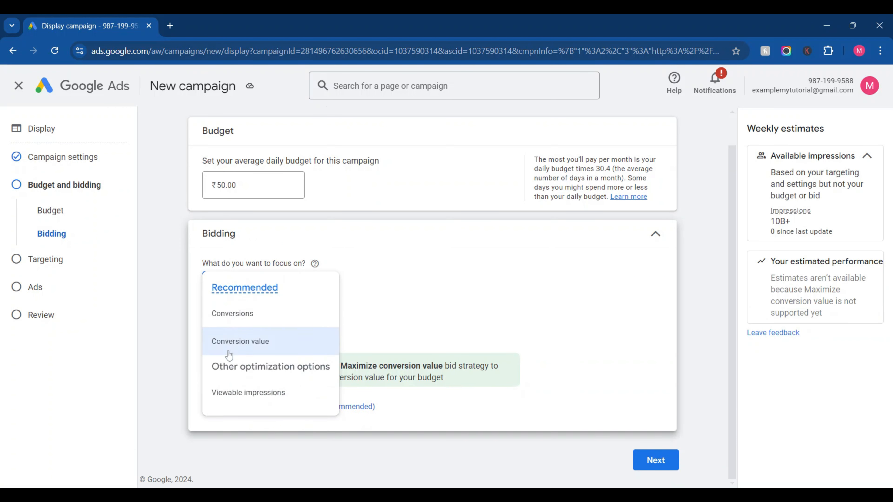
click(232, 391)
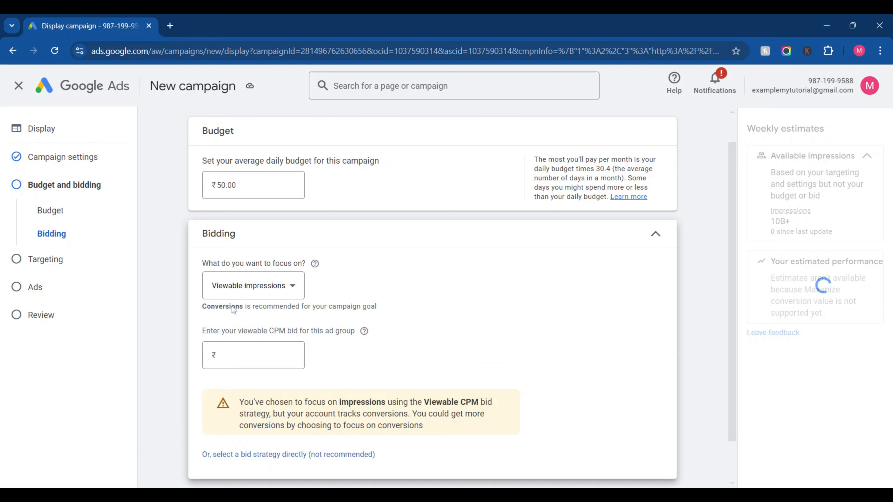
click(229, 296)
click(233, 318)
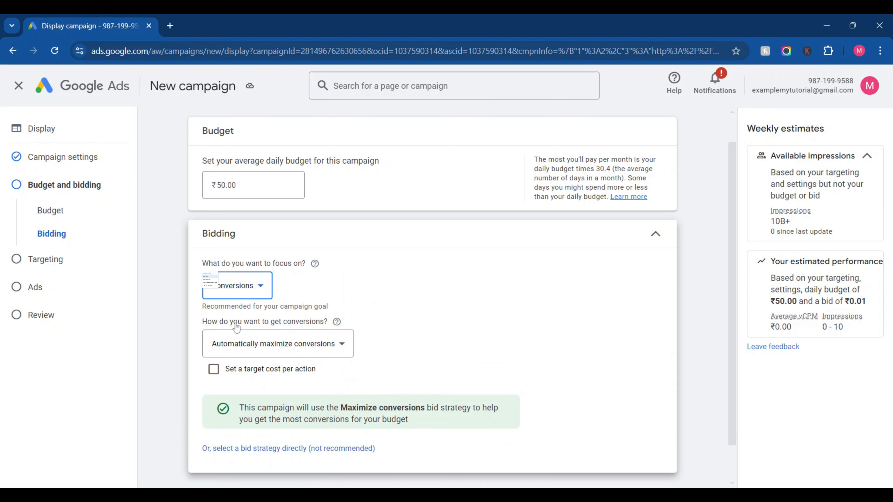
Step: Try out the target cost per action option, look over its Target CPA and payment settings, and turn it off again
click(214, 369)
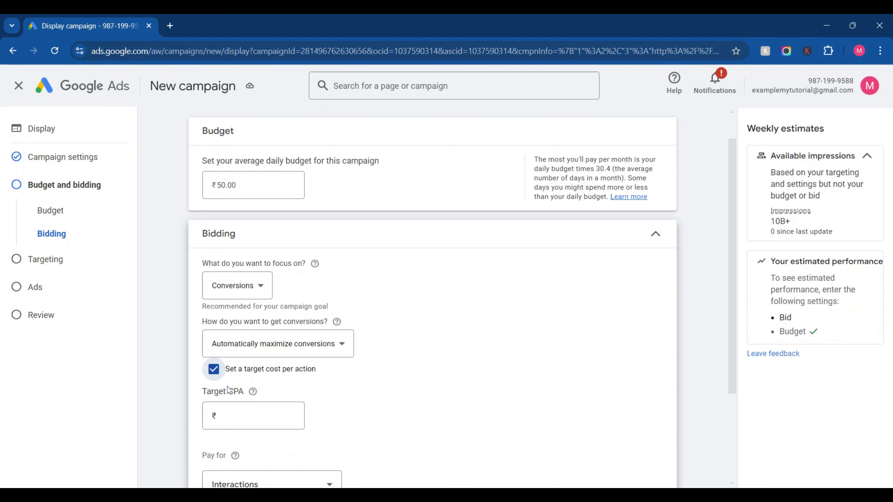
scroll(229, 390, down, 2)
click(215, 286)
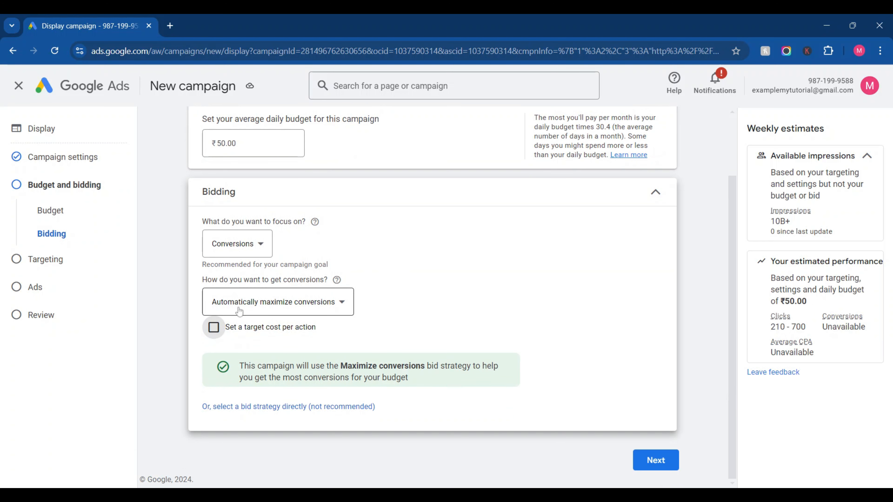
click(214, 327)
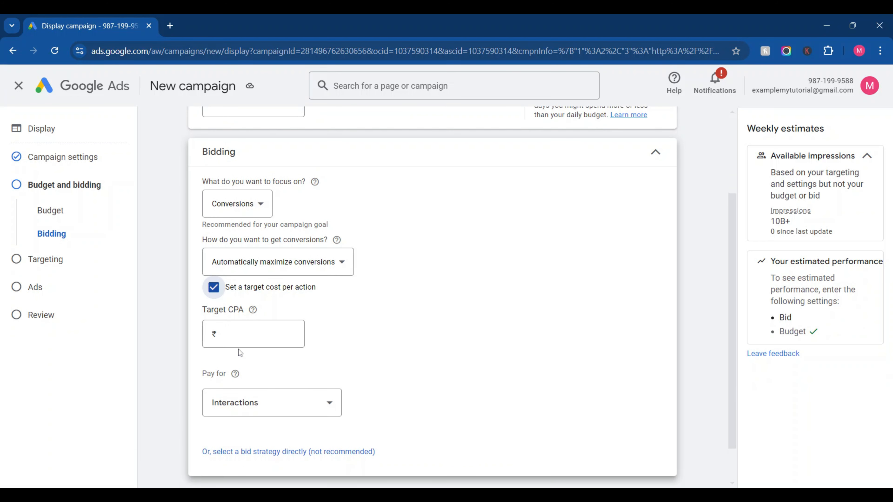
scroll(225, 324, down, 1)
click(239, 319)
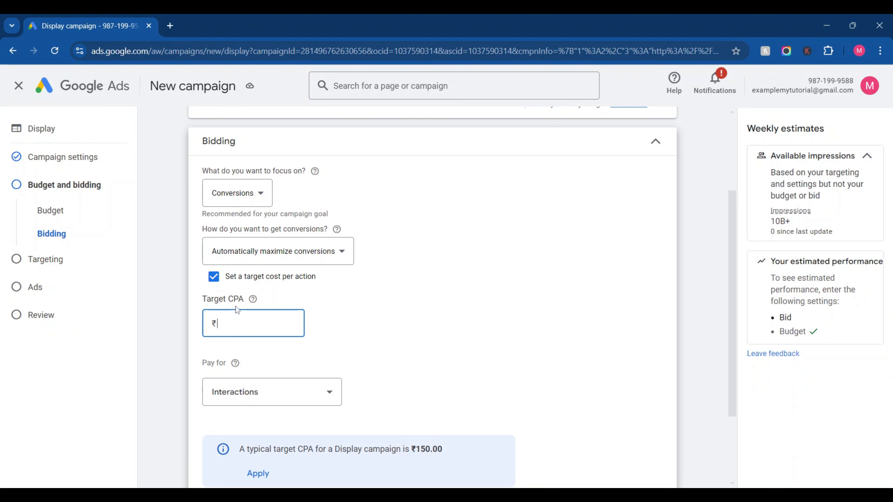
scroll(366, 453, down, 1)
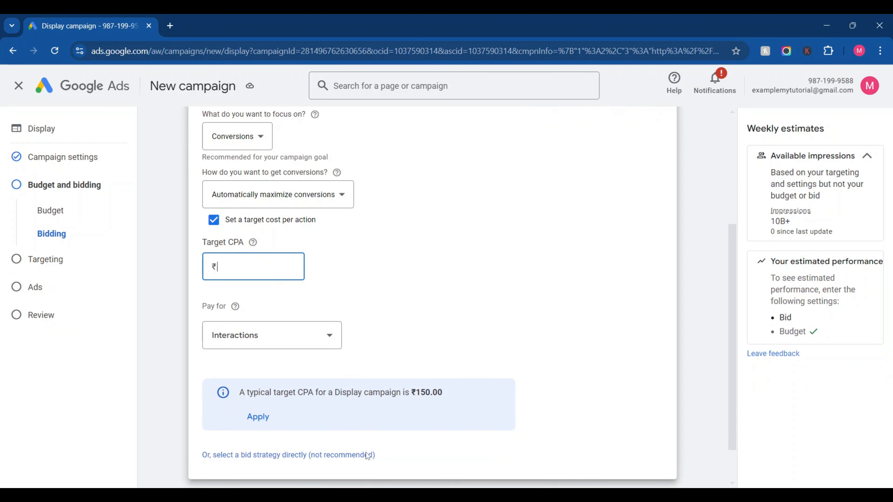
click(215, 221)
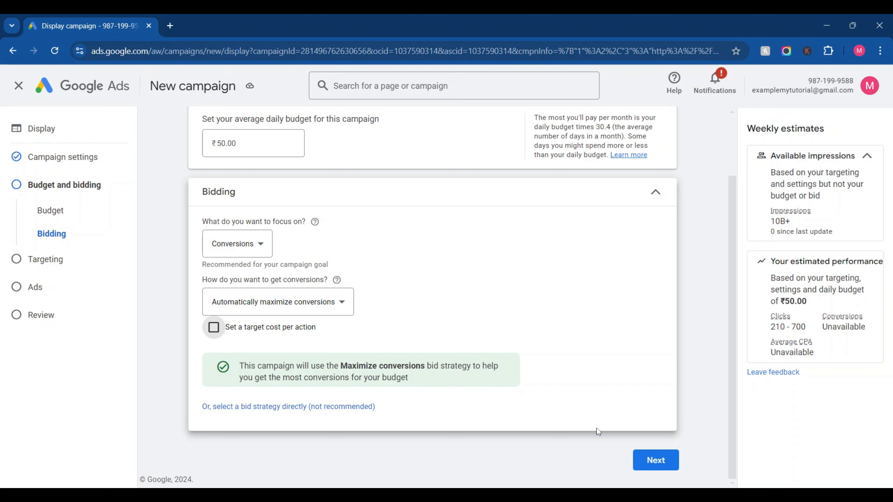
Step: Accept the bidding settings and the default optimized targeting, and continue to the responsive display ad's creation form
click(656, 460)
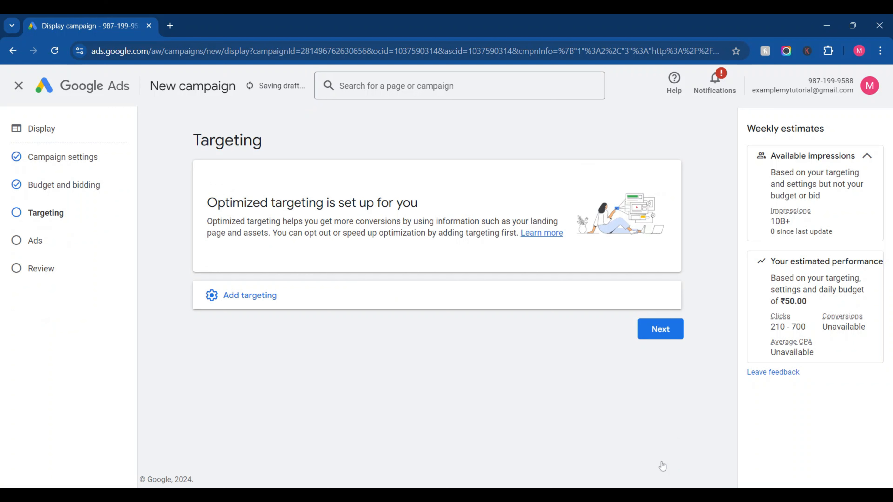
click(645, 332)
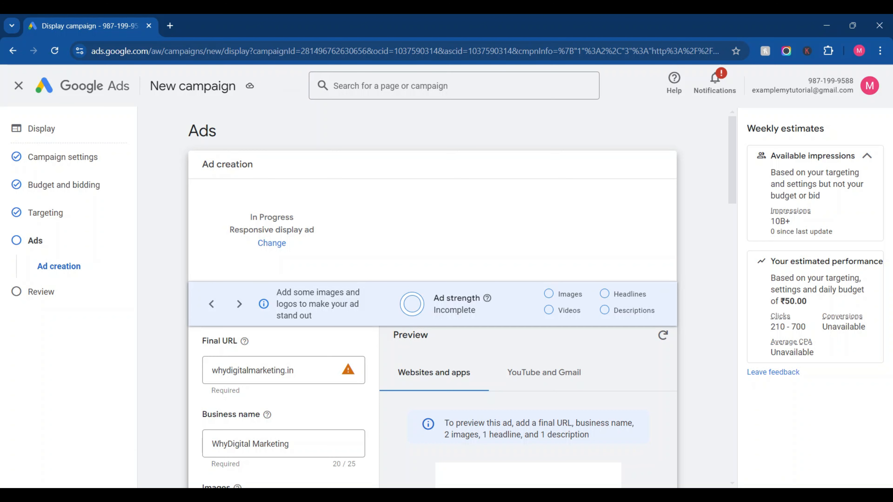
scroll(311, 332, down, 1)
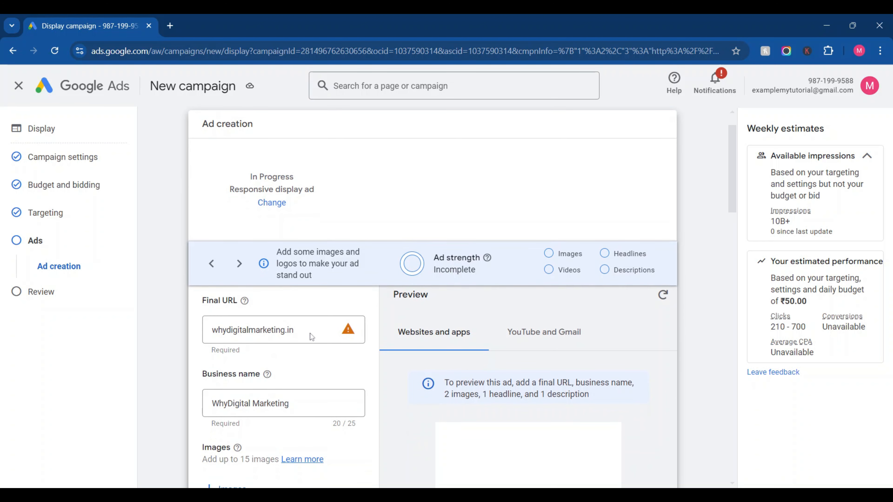
Step: Open the Final URL's address, whydigitalmarketing.in, in a new browser tab and copy the full web address
click(312, 325)
double_click(279, 331)
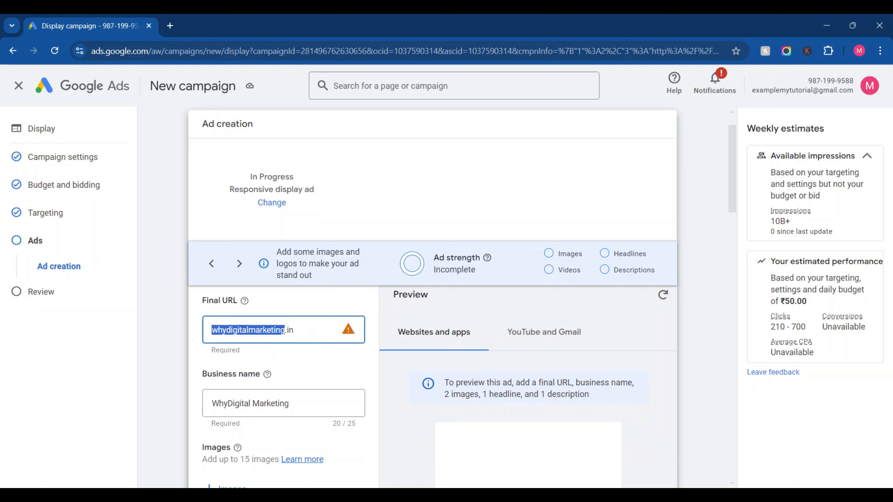
click(344, 331)
triple_click(313, 339)
drag(253, 330, 213, 16)
key(ctrl+l)
key(ctrl+c)
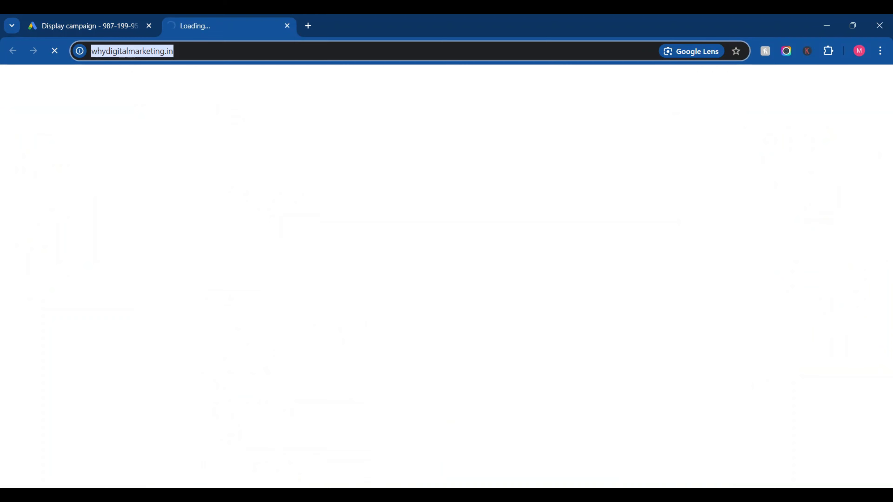
click(131, 17)
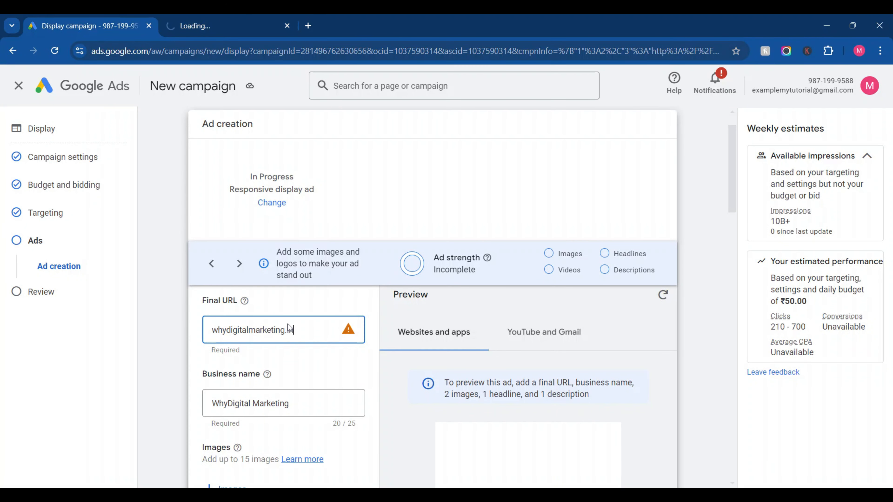
key(ctrl+a)
key(ctrl+v)
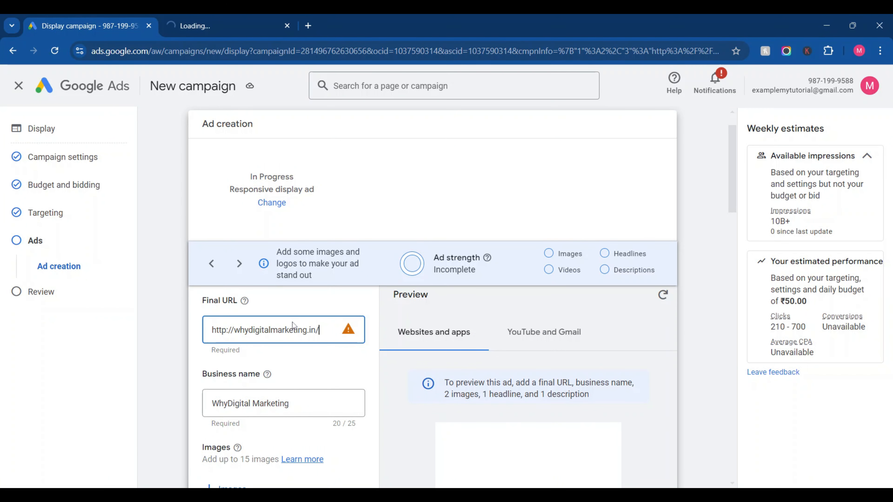
click(380, 349)
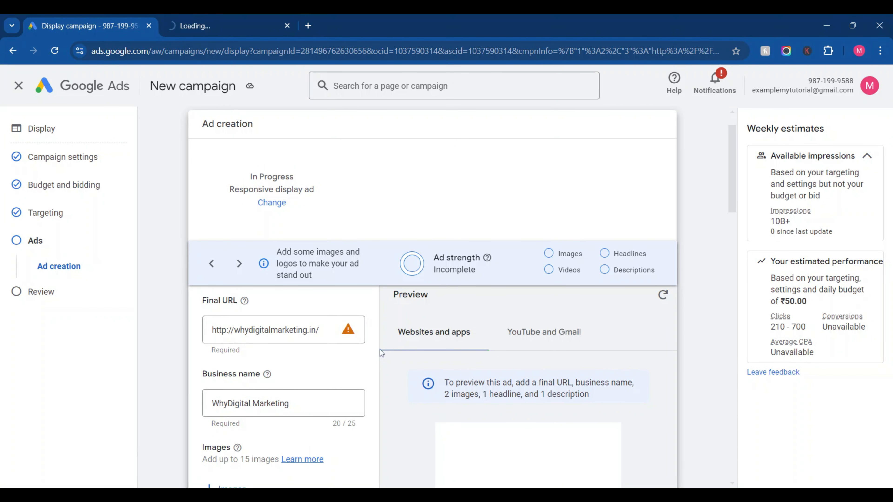
click(210, 336)
text(s)
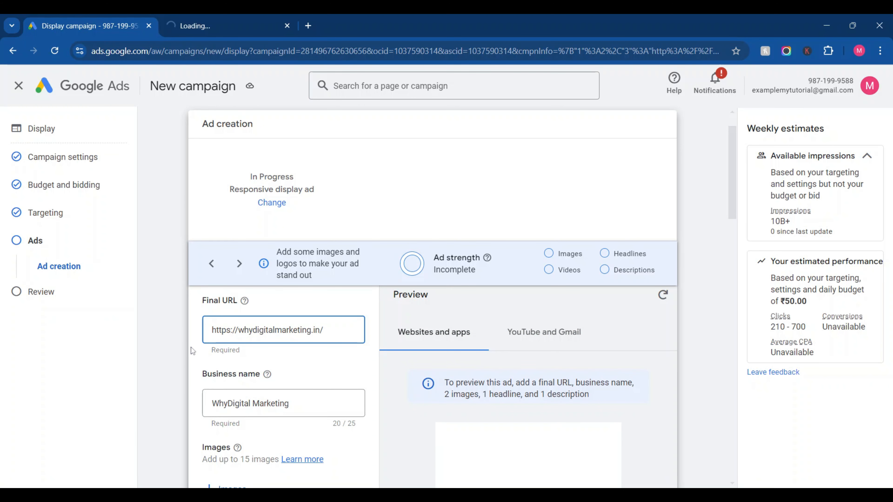
click(284, 83)
click(287, 26)
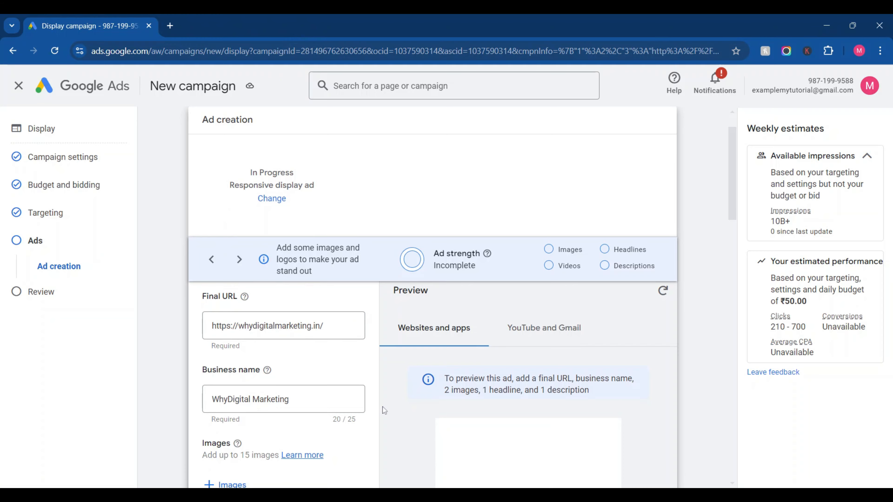
Step: Look through the ad form's business name, images, logos, videos, headlines, long headline and descriptions sections
scroll(382, 407, down, 5)
scroll(382, 407, up, 3)
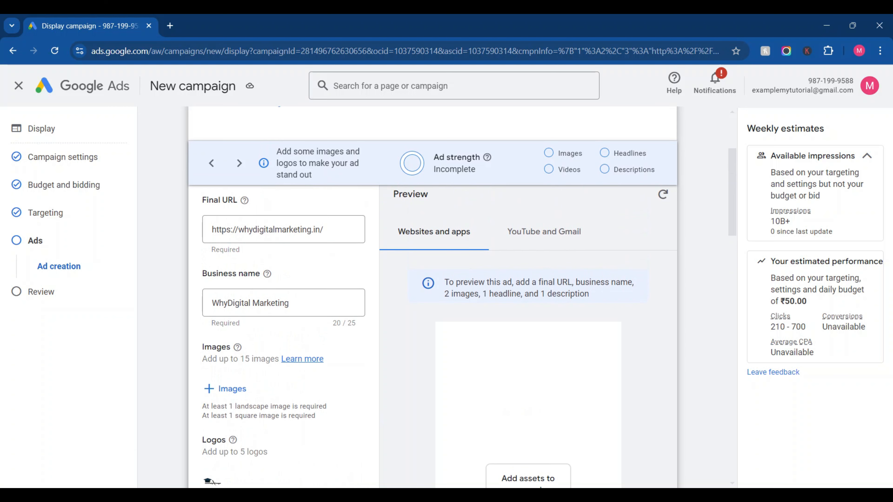
scroll(432, 297, down, 1)
scroll(432, 297, down, 1)
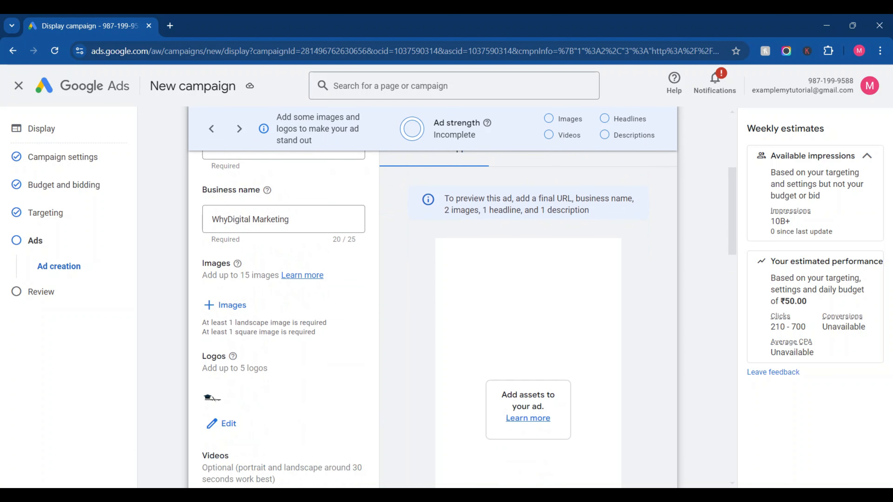
scroll(432, 298, down, 1)
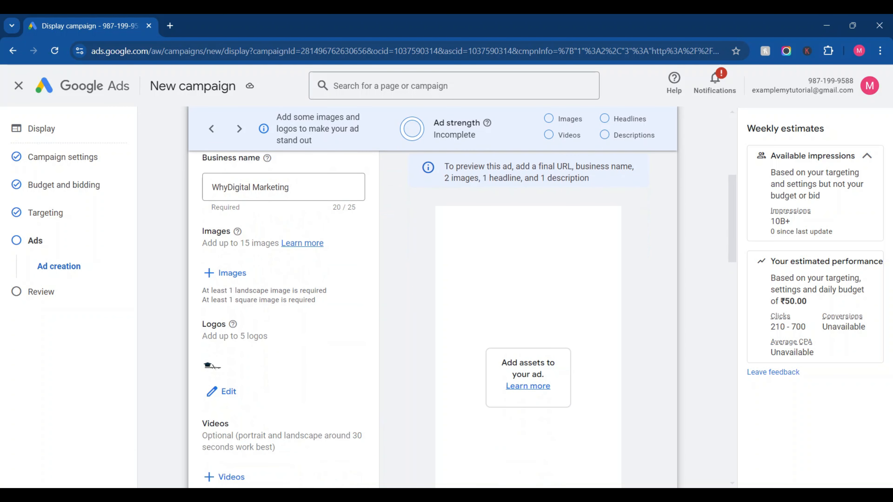
scroll(432, 298, down, 3)
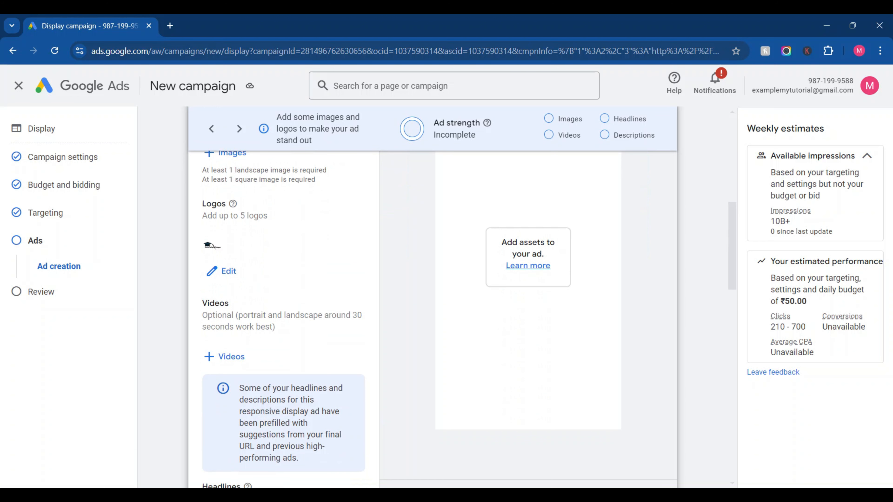
scroll(433, 316, down, 3)
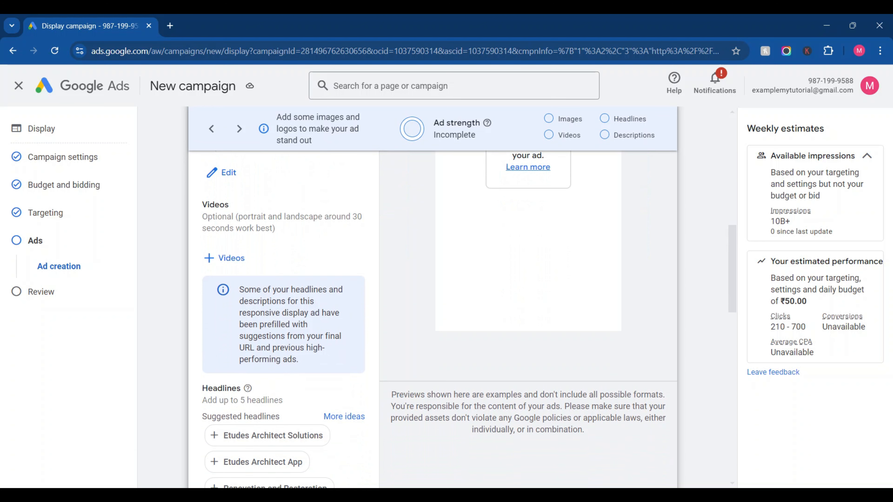
scroll(433, 317, down, 4)
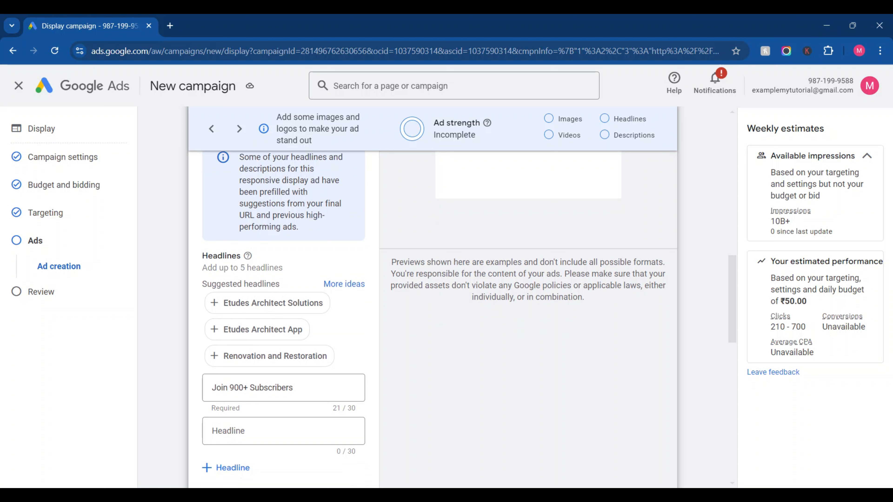
scroll(432, 317, up, 5)
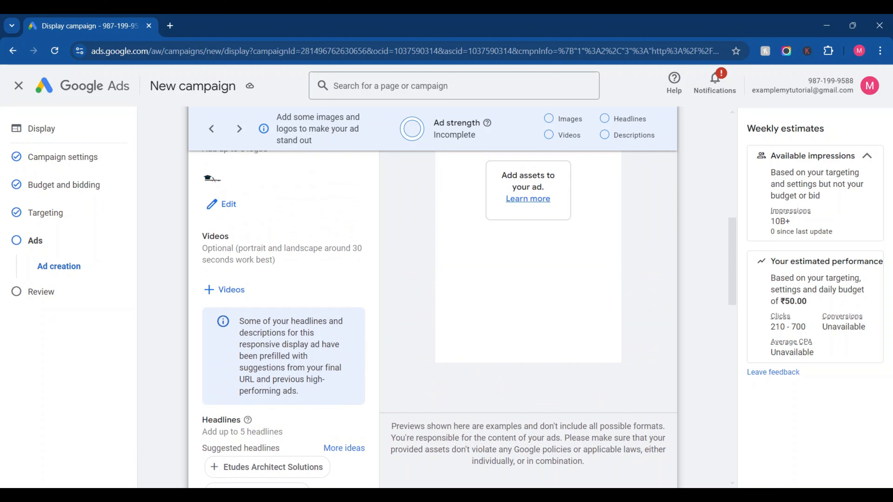
scroll(432, 316, up, 1)
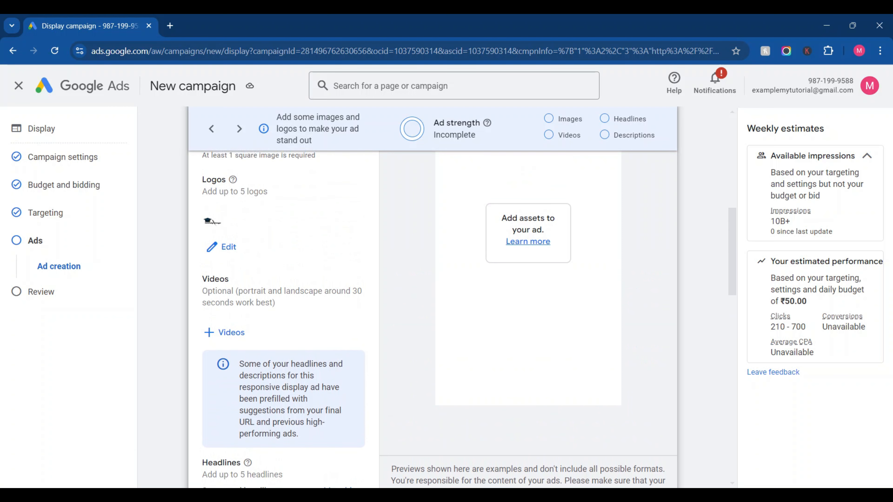
scroll(284, 317, down, 10)
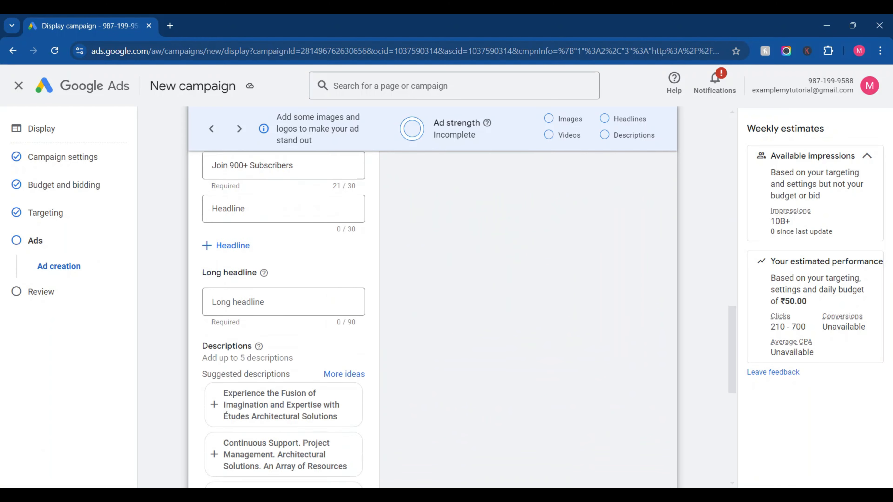
scroll(283, 316, down, 3)
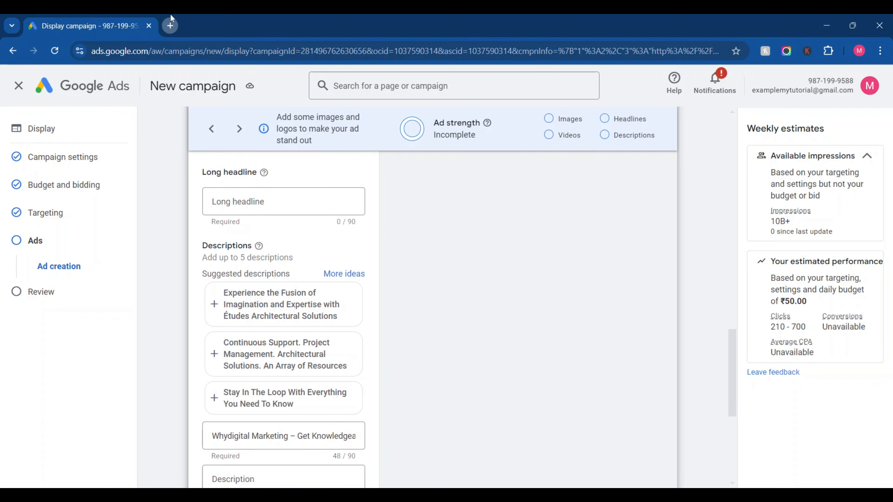
Step: Search the web for TOI in a new browser tab and open the Times of India website
click(170, 22)
text(TOI)
key(Return)
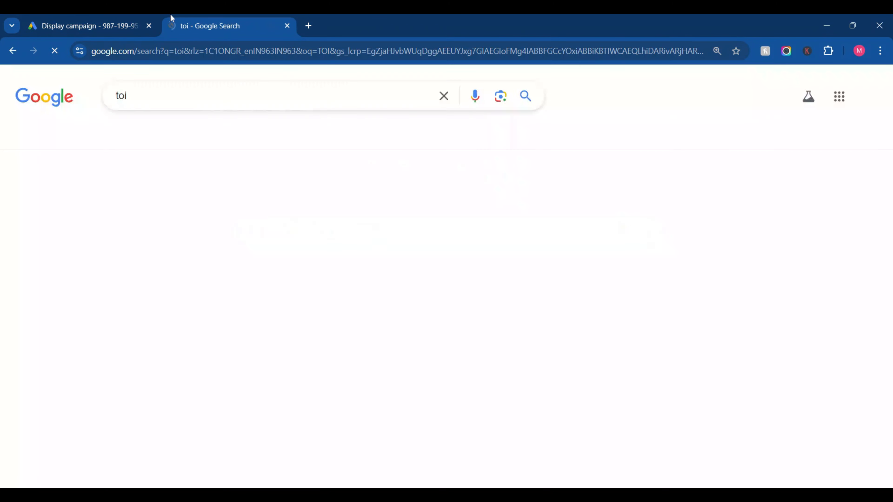
click(156, 202)
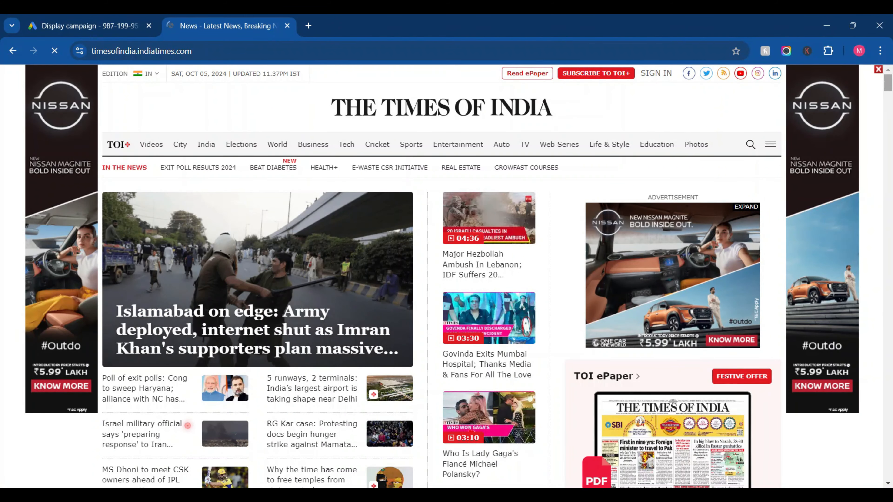
Step: Examine where display ads are placed across the Times of India home page, and close its tab
drag(888, 86, 853, 470)
scroll(671, 395, up, 10)
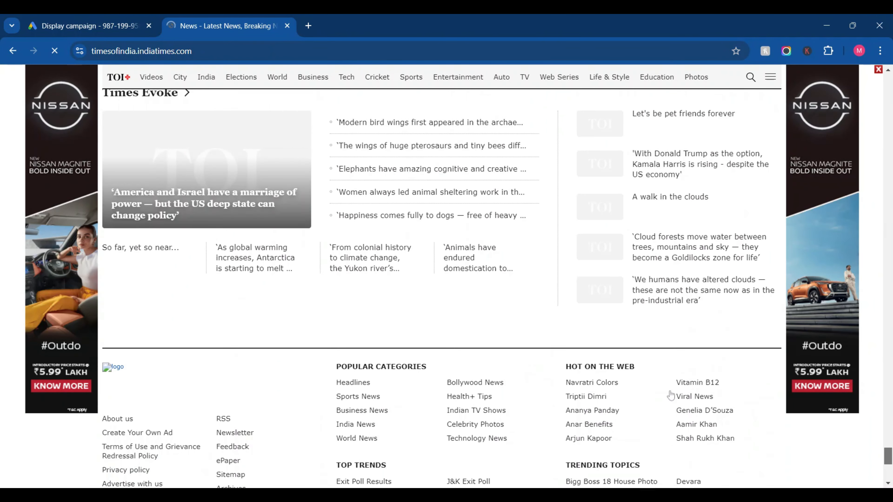
scroll(672, 394, up, 12)
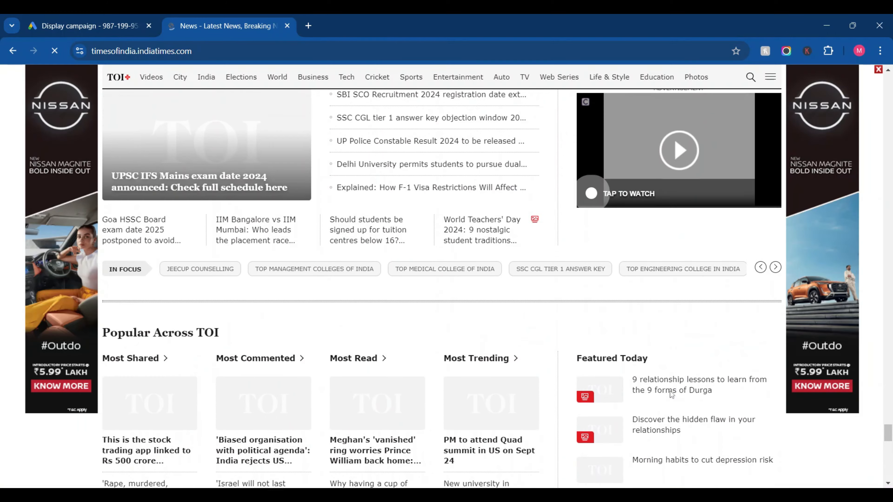
scroll(670, 391, up, 12)
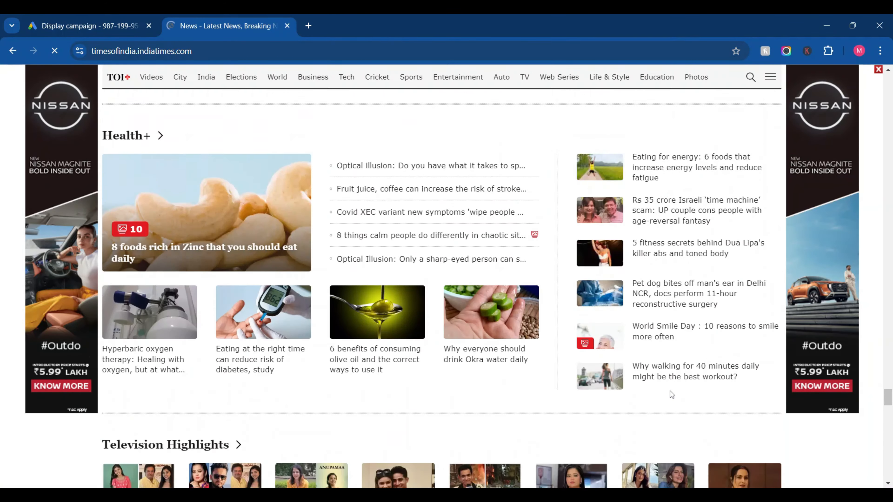
scroll(670, 390, up, 12)
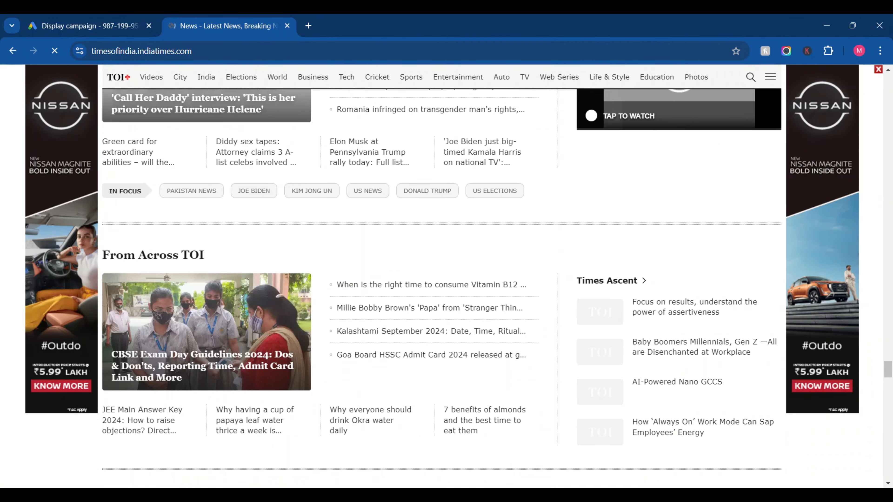
scroll(669, 391, up, 8)
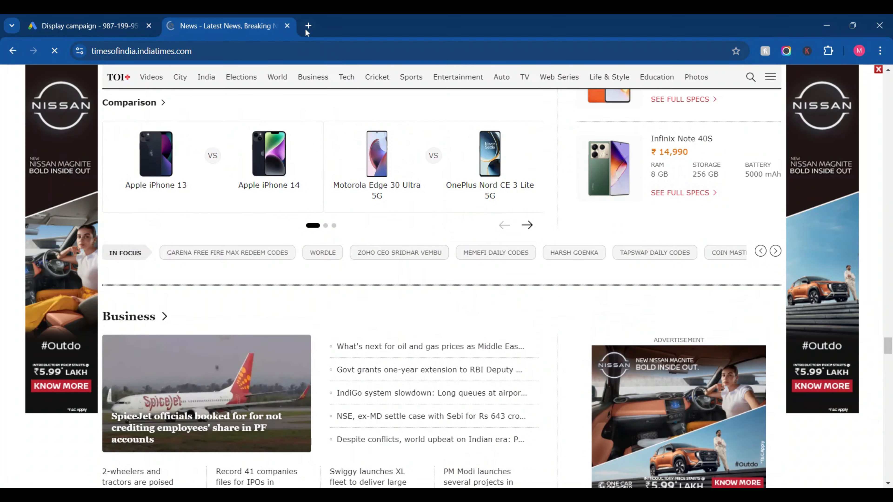
scroll(275, 229, up, 3)
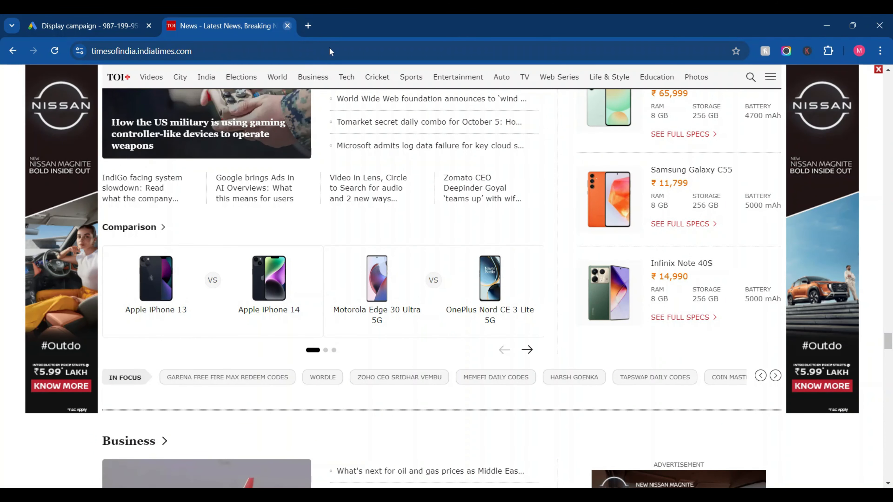
scroll(431, 151, up, 3)
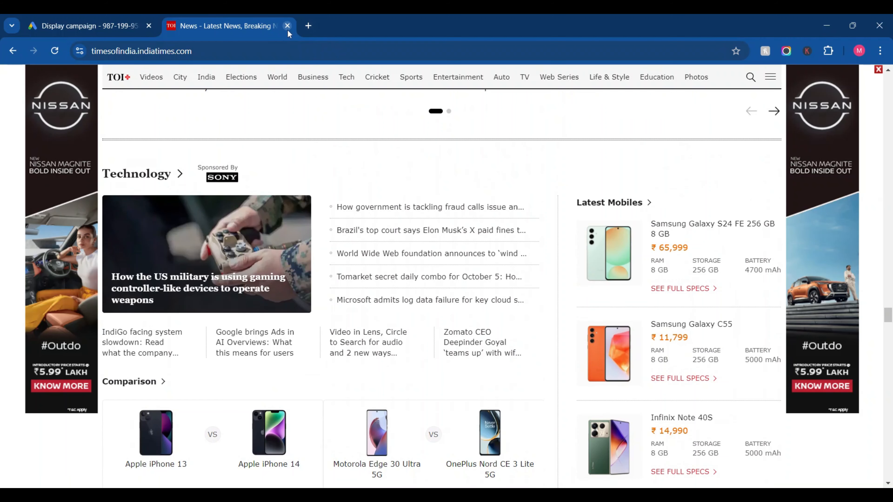
click(288, 28)
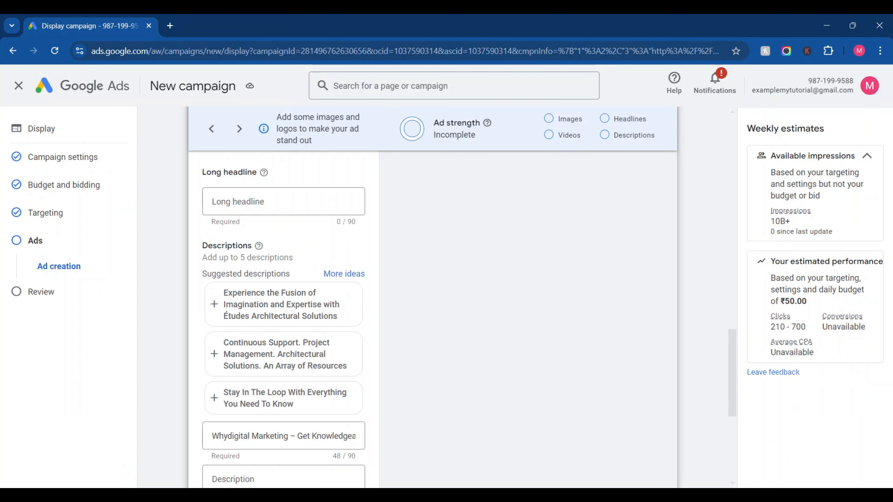
Step: Open the ad's image selection and choose the Search Engine Optimization poster and the yellow SEO magnifier image from the recent assets
scroll(432, 317, up, 15)
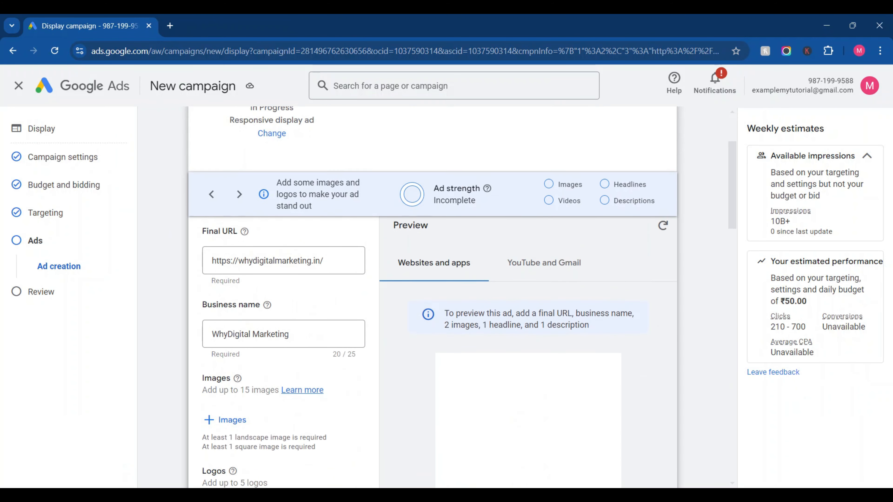
scroll(432, 317, up, 3)
scroll(433, 316, up, 1)
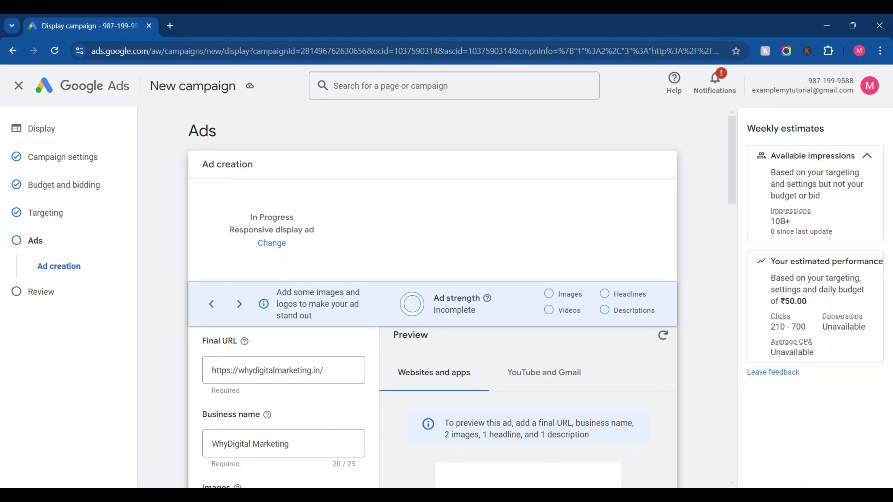
scroll(432, 299, down, 1)
scroll(433, 299, down, 5)
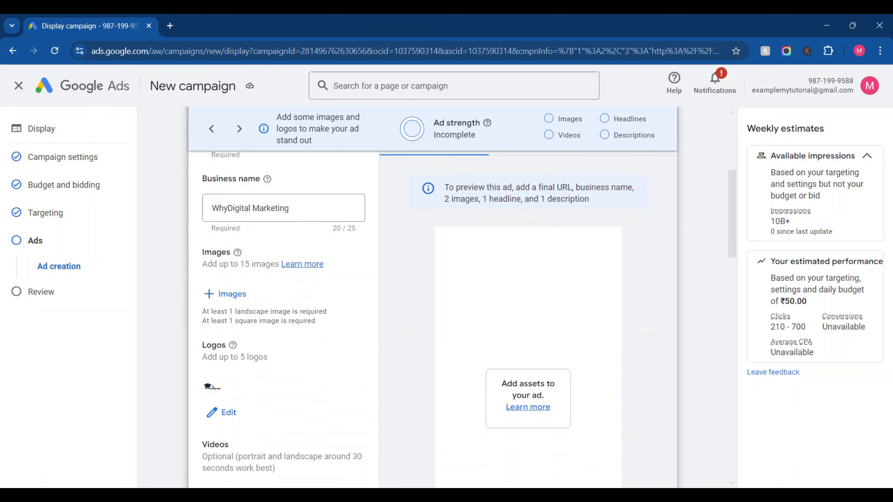
scroll(203, 337, down, 5)
scroll(203, 337, up, 7)
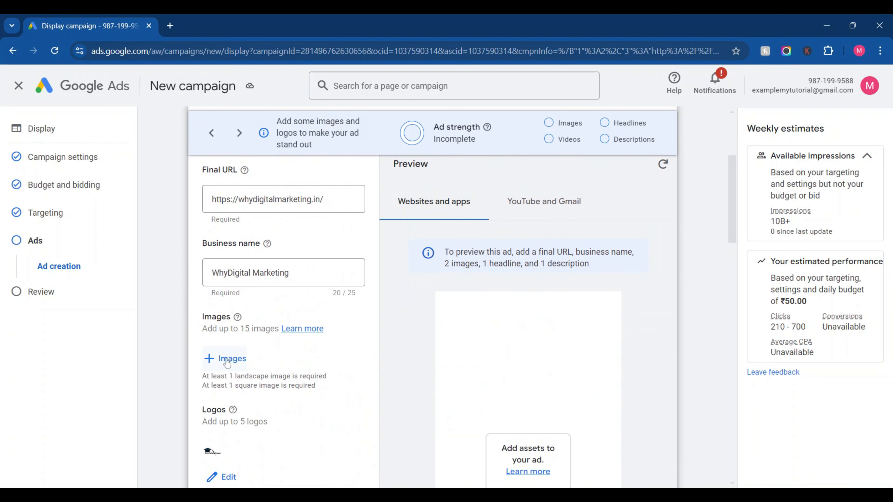
click(226, 363)
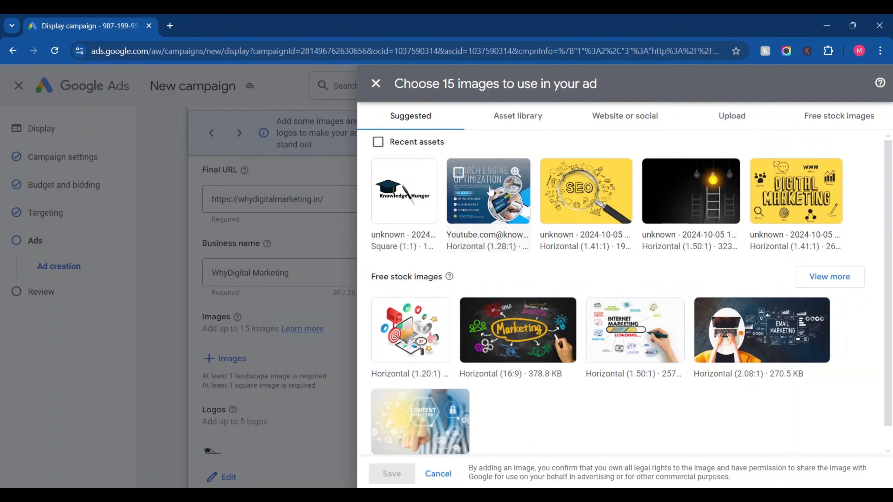
click(459, 173)
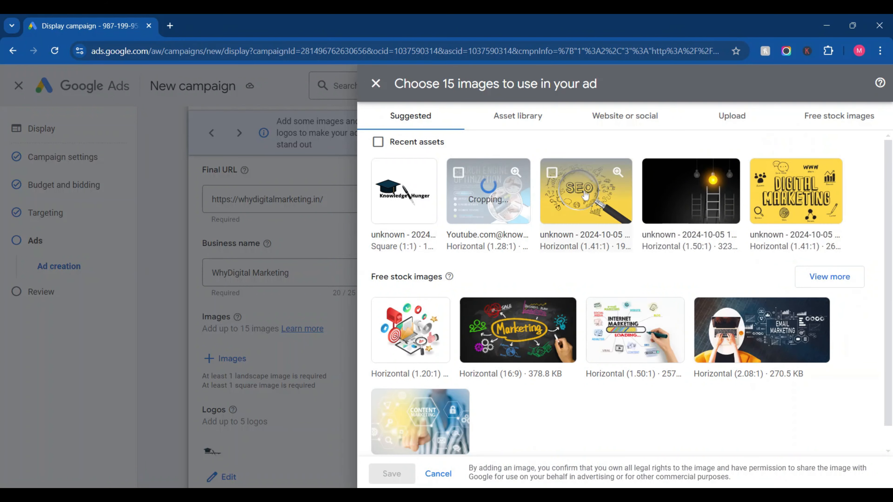
click(554, 176)
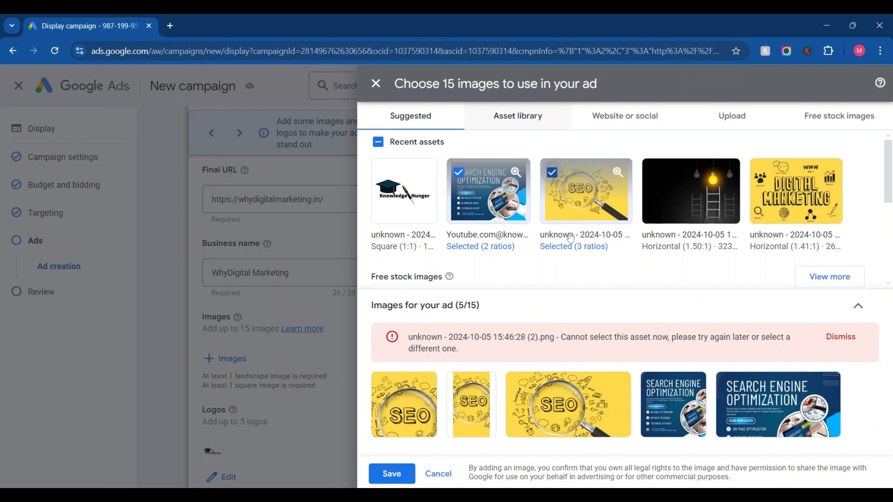
mouse_move(408, 436)
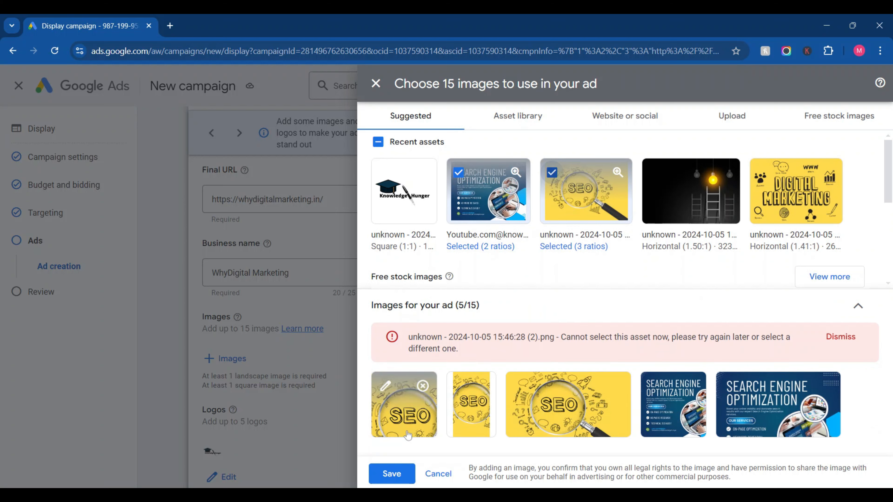
click(387, 389)
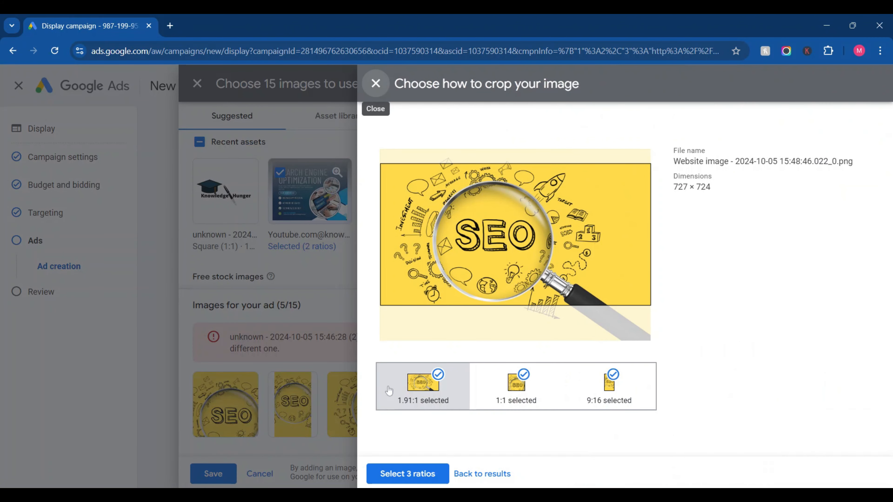
mouse_move(466, 258)
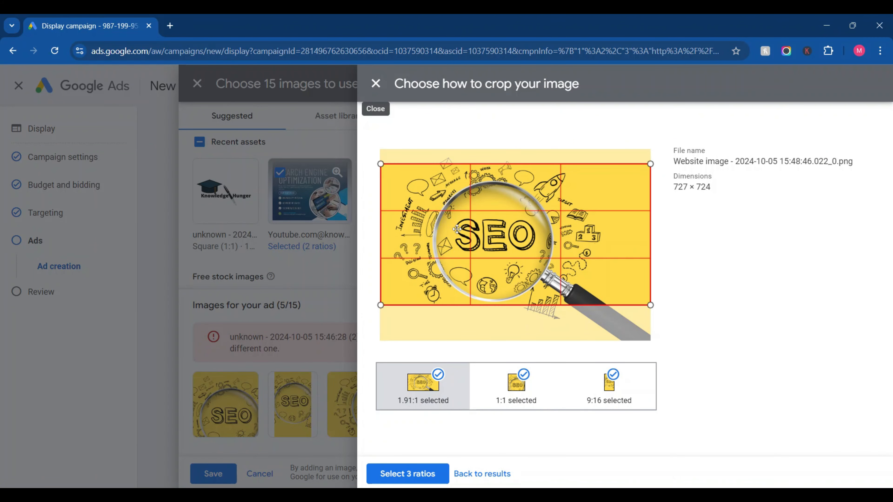
drag(457, 229, 457, 222)
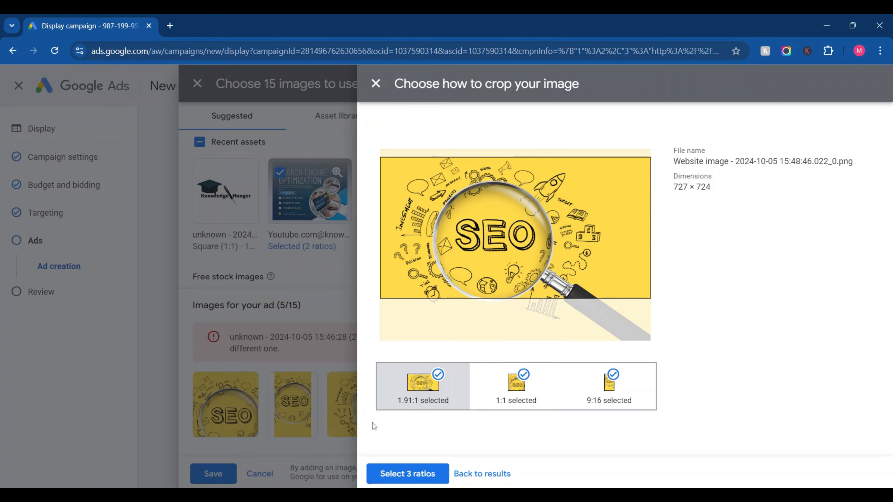
click(471, 477)
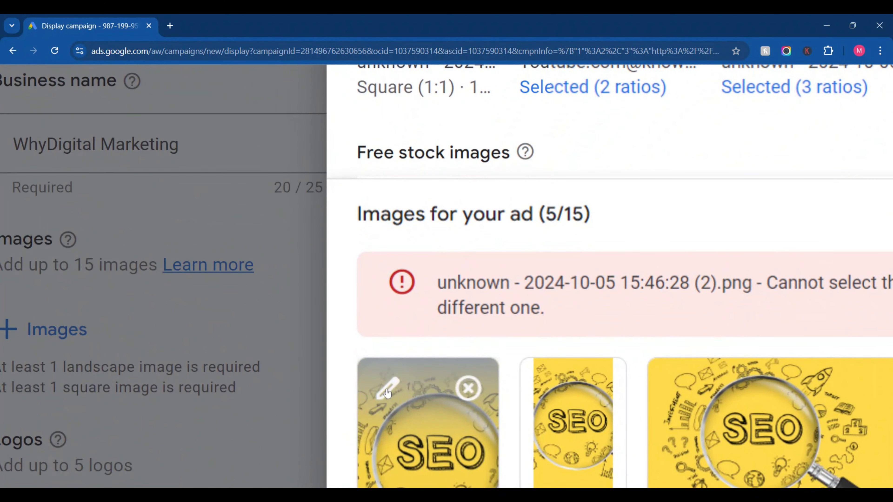
Step: Remove the square SEO magnifier crop from the ad's images and move that image's 1.91:1 crop slightly upward
click(468, 388)
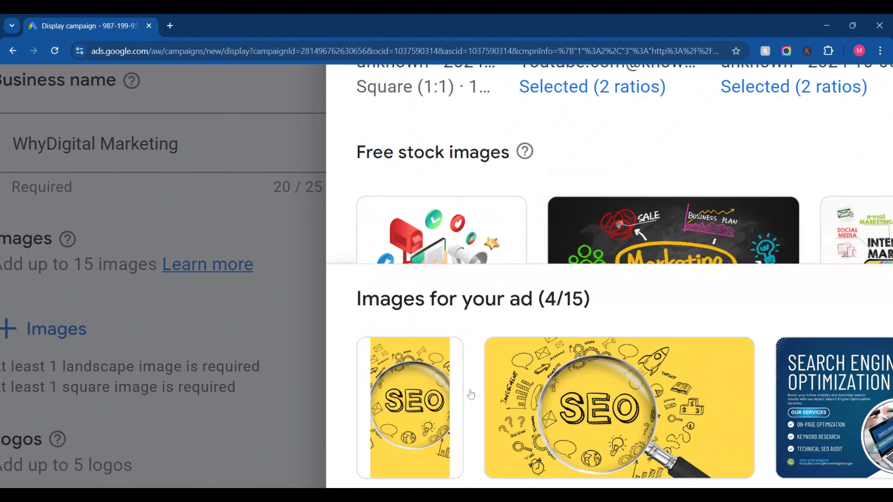
mouse_move(390, 368)
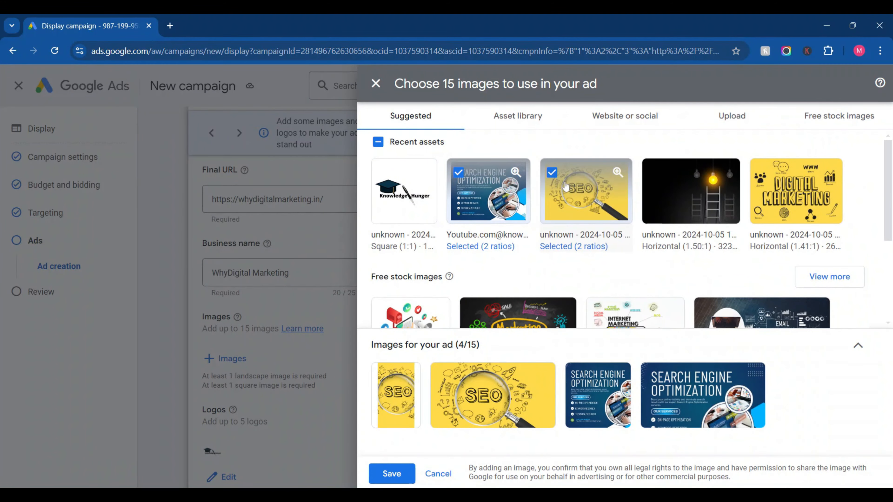
click(565, 186)
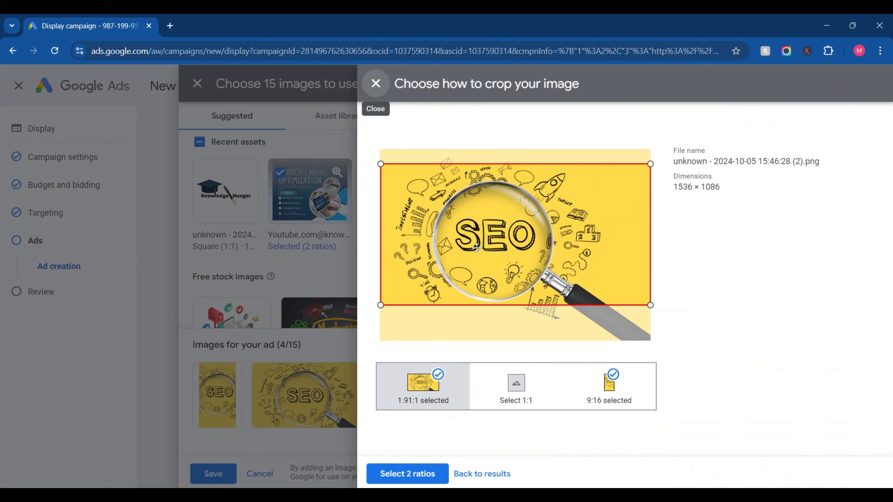
drag(477, 247, 476, 245)
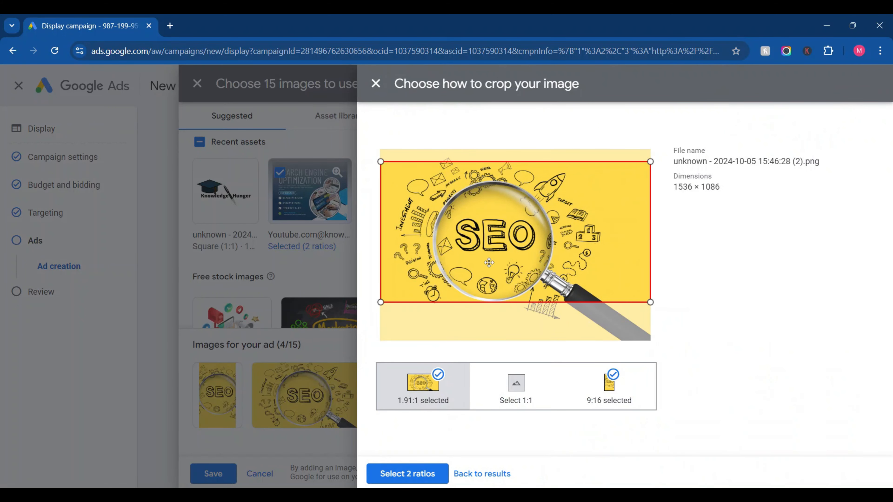
drag(497, 246, 485, 274)
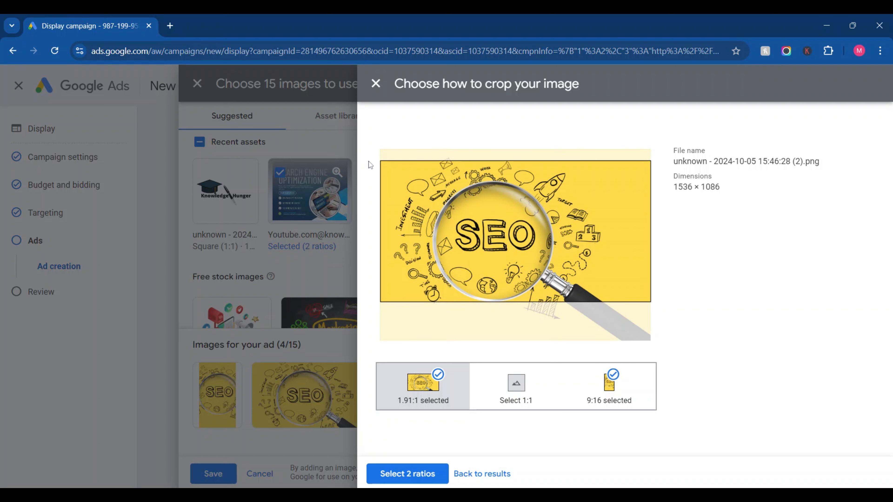
mouse_move(381, 161)
mouse_down()
mouse_move(399, 170)
mouse_move(377, 154)
mouse_up()
mouse_move(484, 200)
mouse_down()
mouse_move(485, 227)
mouse_move(481, 198)
mouse_up()
Step: Add a 1:1 crop of the SEO magnifier image shifted left, adjust its 9:16 crop around the SEO lettering, and apply all three ratios
click(510, 389)
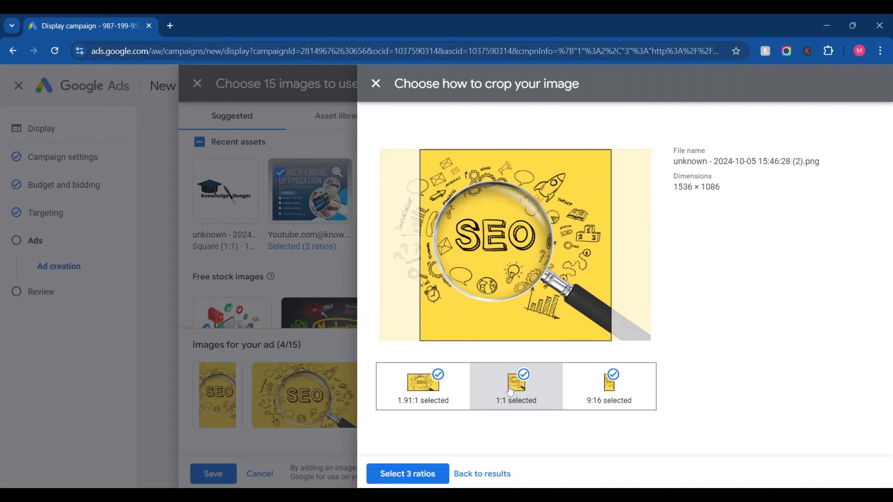
drag(486, 292, 465, 299)
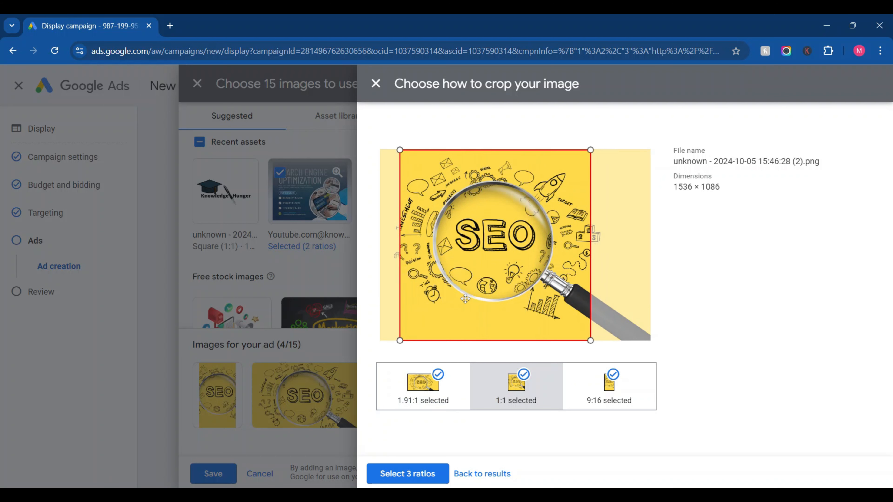
click(606, 397)
drag(519, 317, 525, 317)
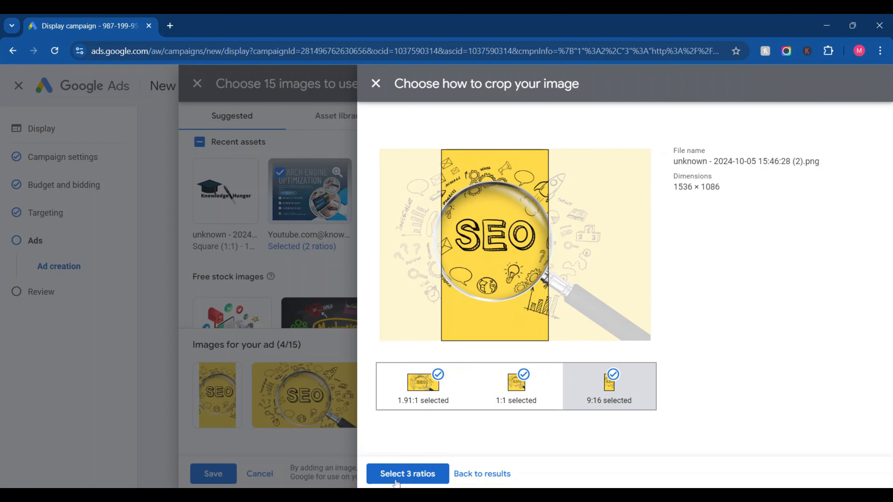
click(407, 474)
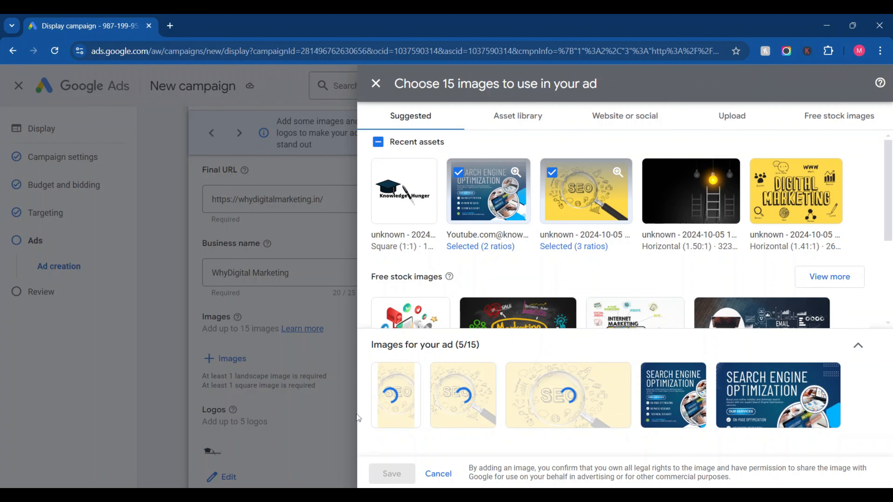
click(383, 388)
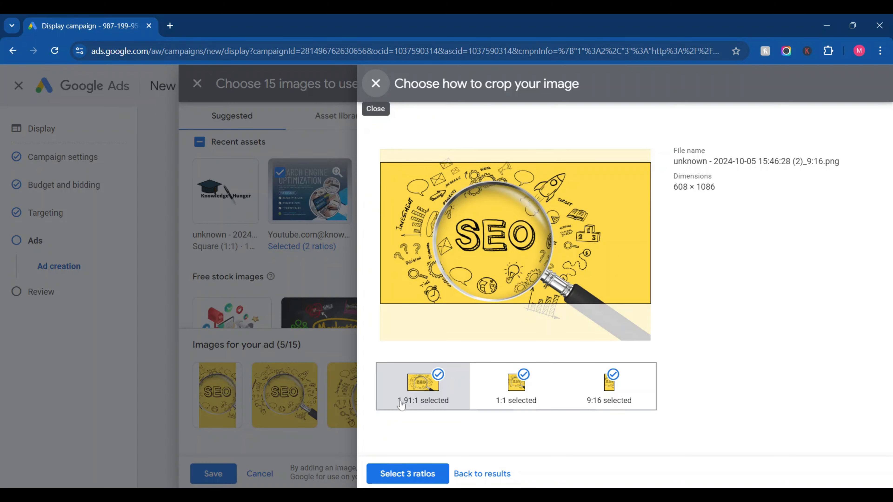
click(404, 466)
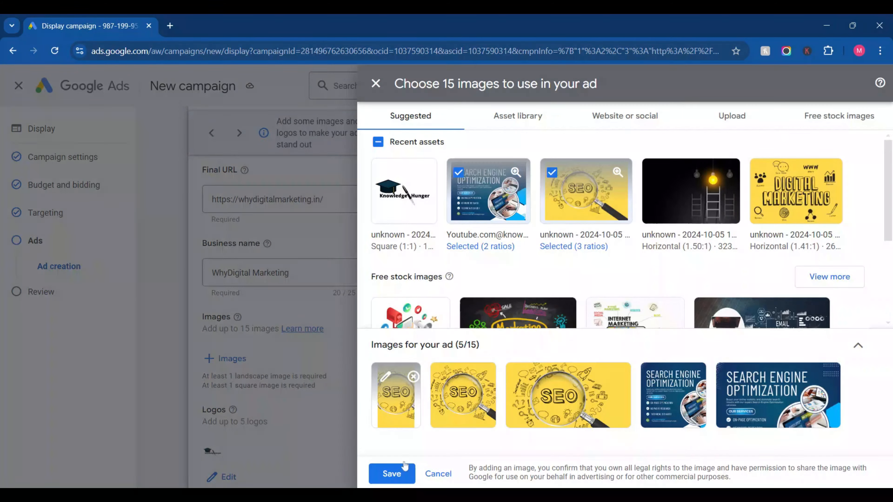
Step: Move the Search Engine Optimization poster's 1.91:1 crop to its lower part and its 1:1 crop left of centre, applying both ratios
click(657, 378)
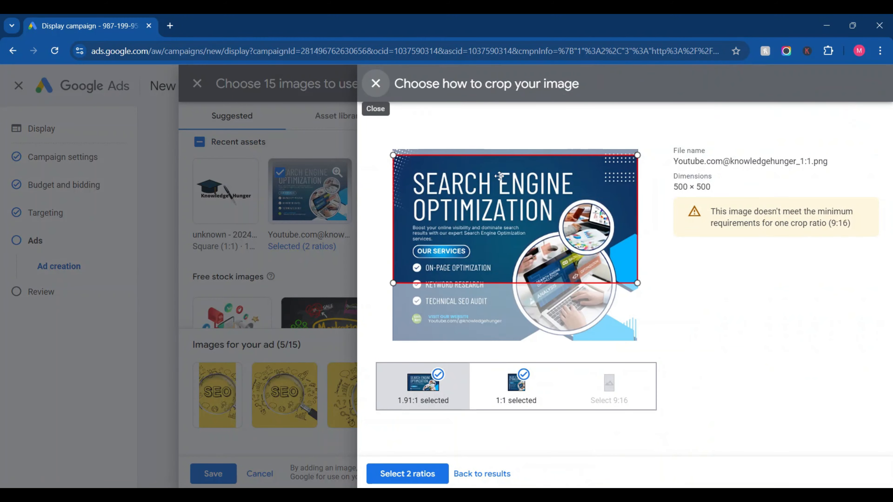
drag(499, 182, 494, 236)
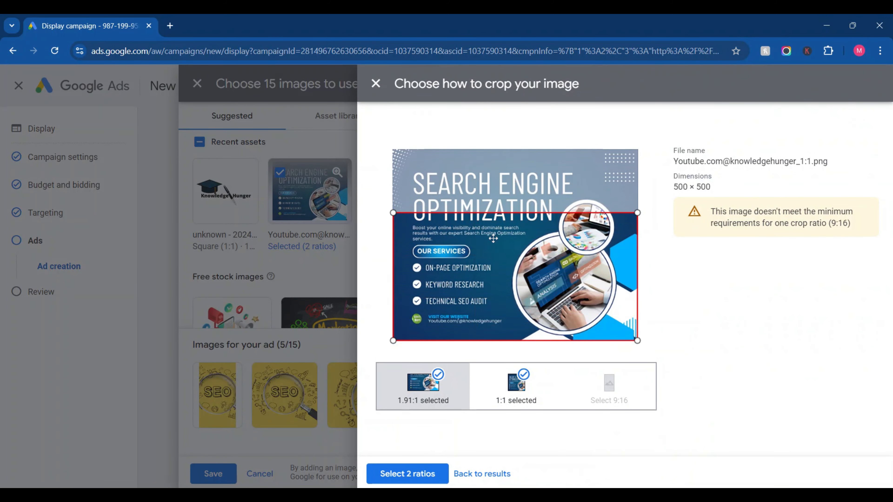
drag(391, 218, 391, 220)
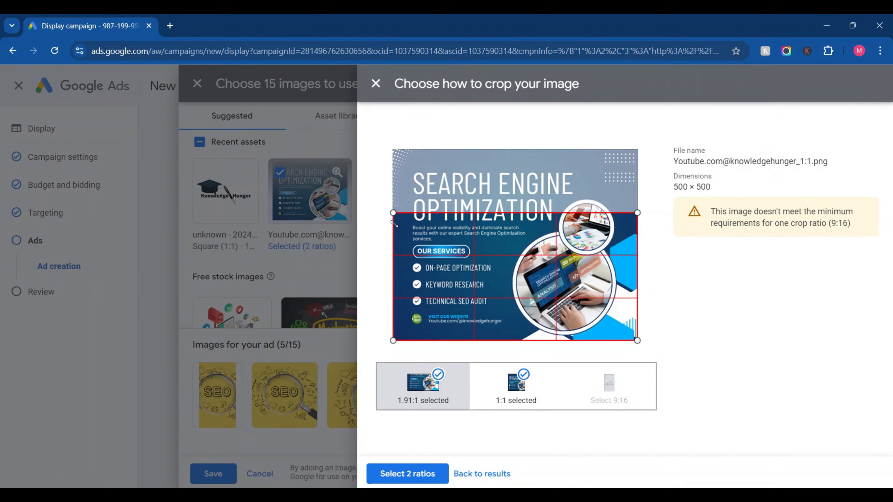
click(500, 384)
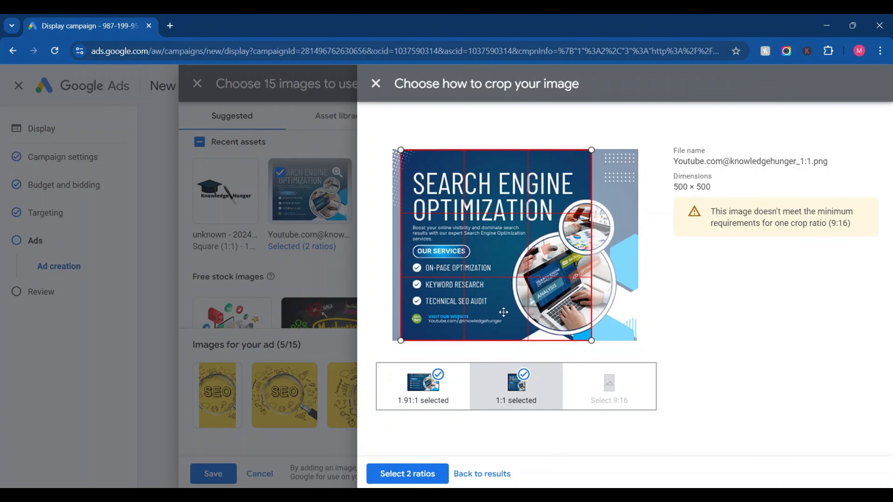
drag(505, 312, 505, 315)
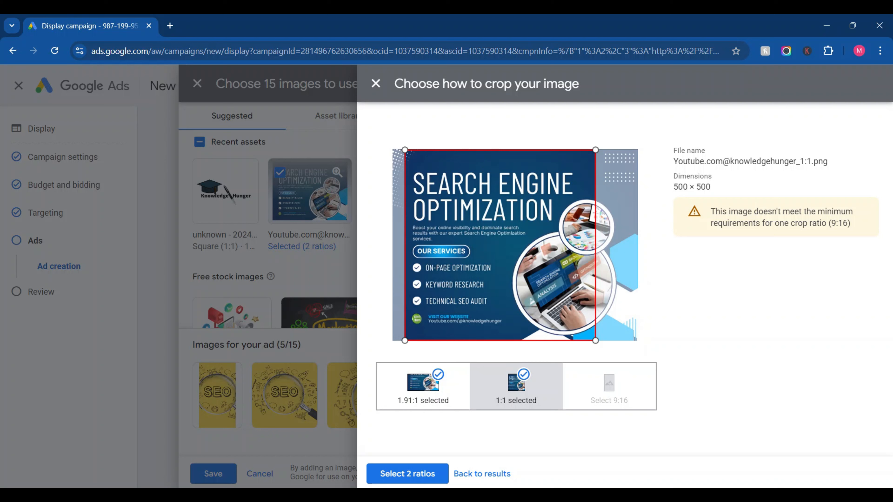
click(408, 474)
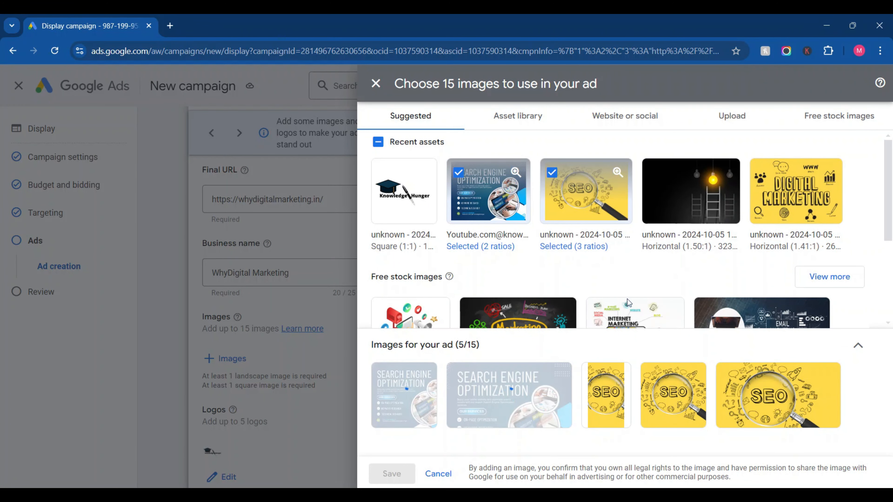
Step: Upload the medium-shot-man-wearing-vr image from the computer to the ad's images
scroll(627, 298, down, 2)
scroll(627, 299, down, 1)
scroll(627, 299, up, 3)
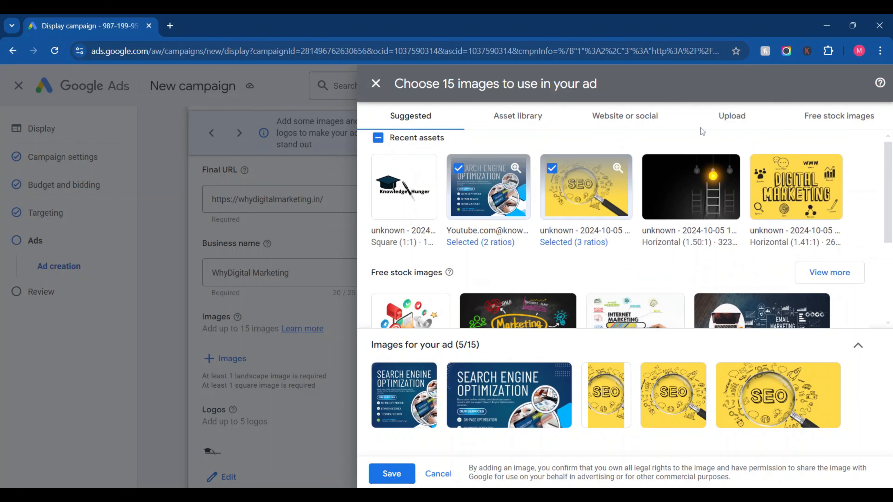
click(720, 125)
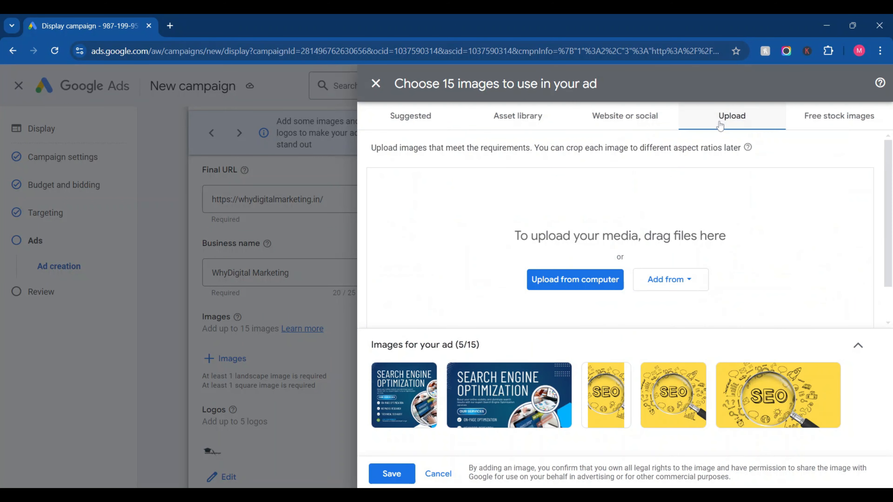
click(576, 288)
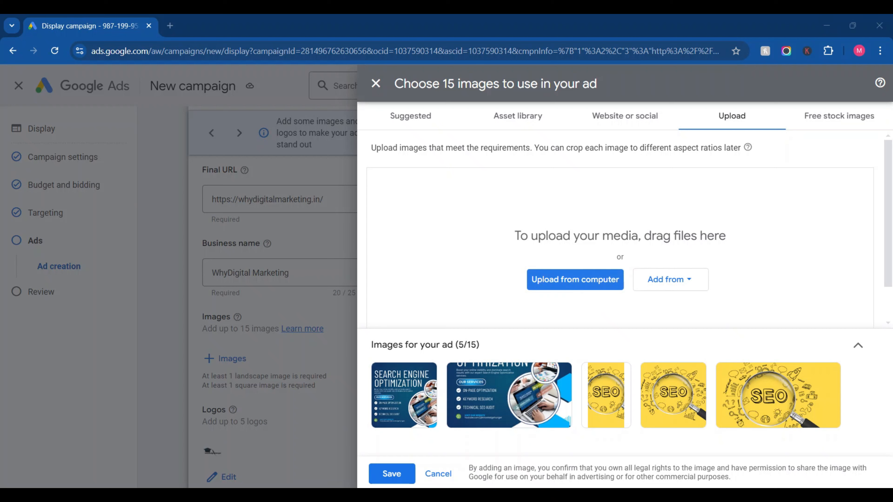
double_click(195, 142)
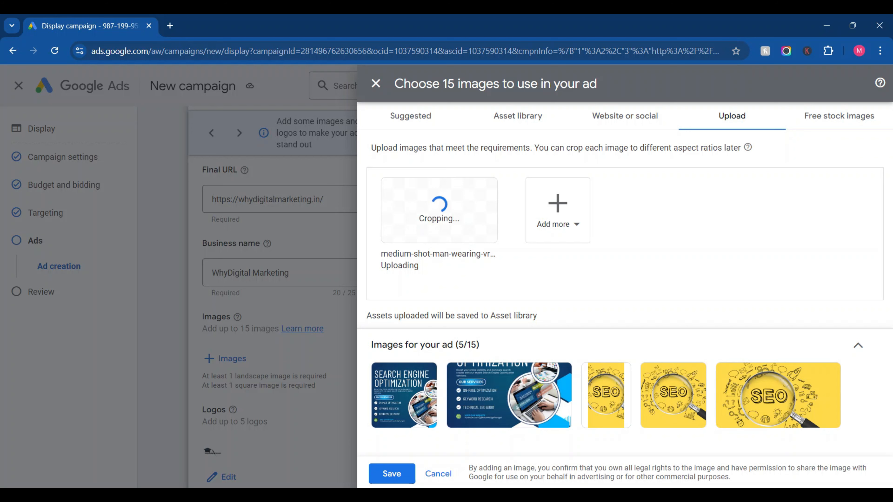
Step: Remove all three crops of the uploaded medium-shot-man-wearing-vr image from the ad's images
click(522, 123)
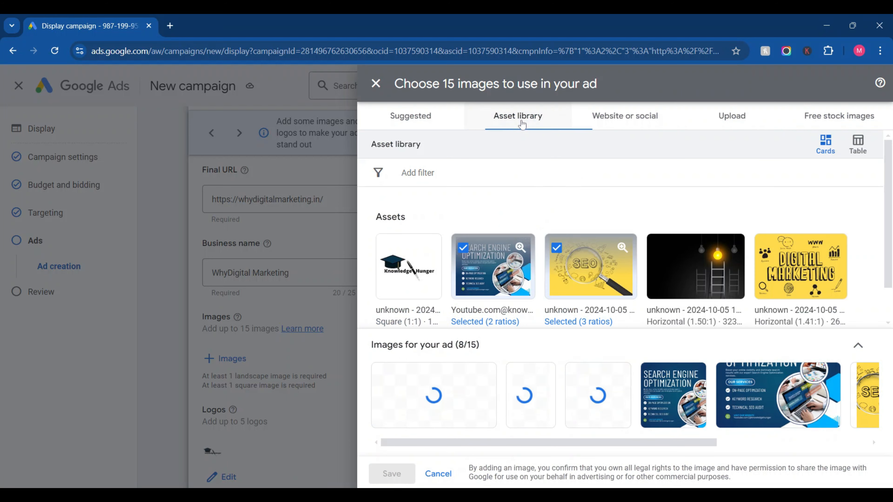
scroll(562, 310, down, 2)
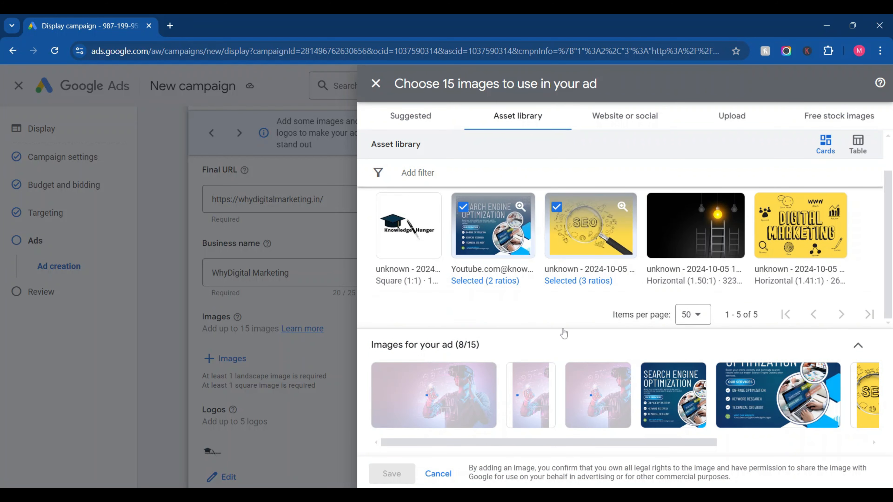
click(487, 376)
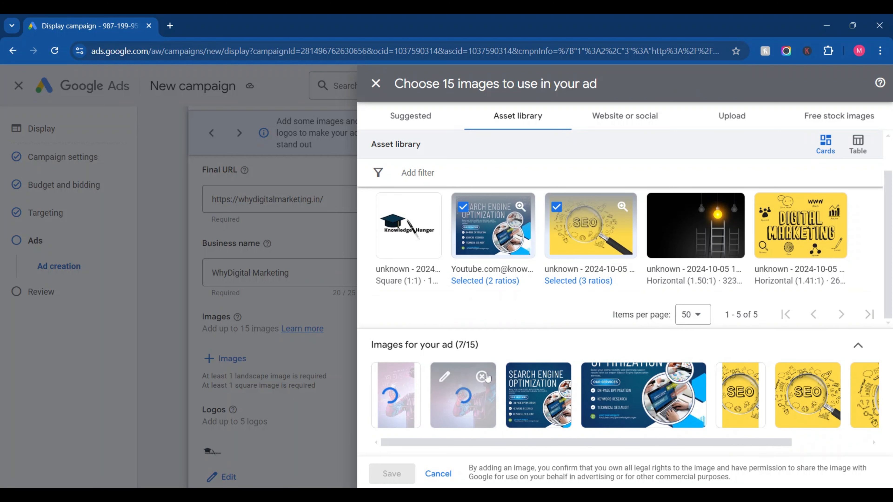
click(487, 376)
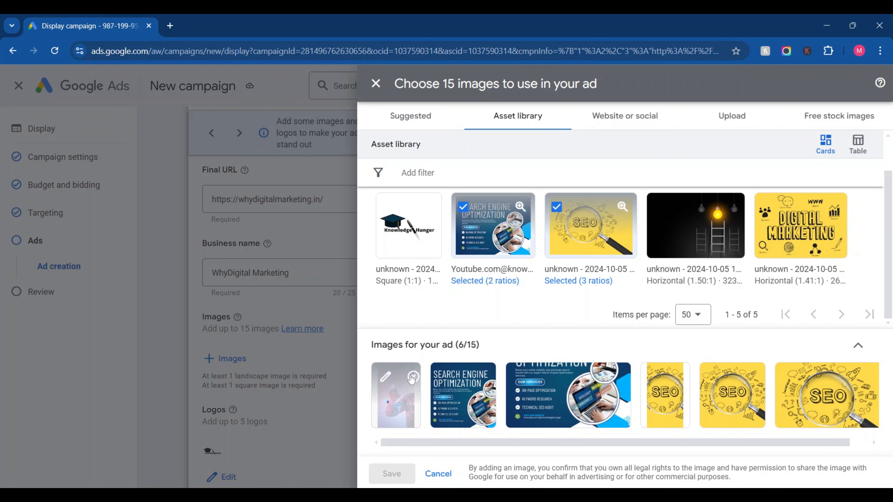
click(412, 377)
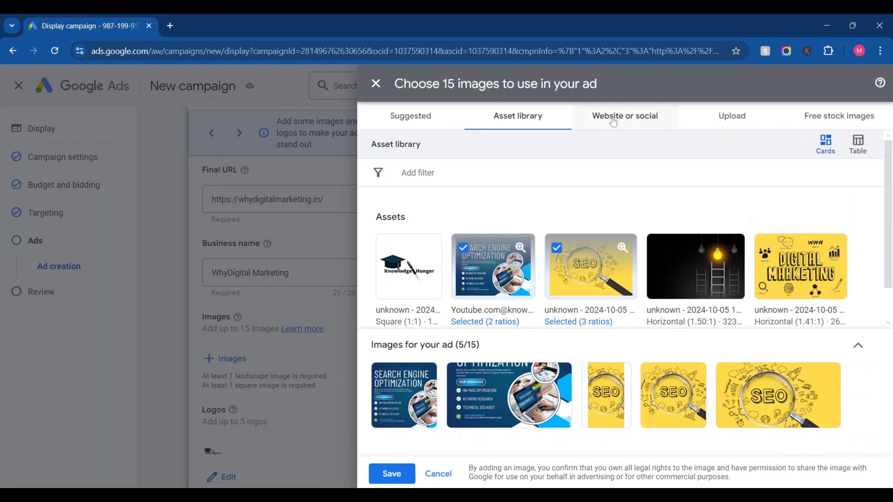
Step: Look through the website and free stock image sources, and save the selected SEO images to the ad
click(613, 122)
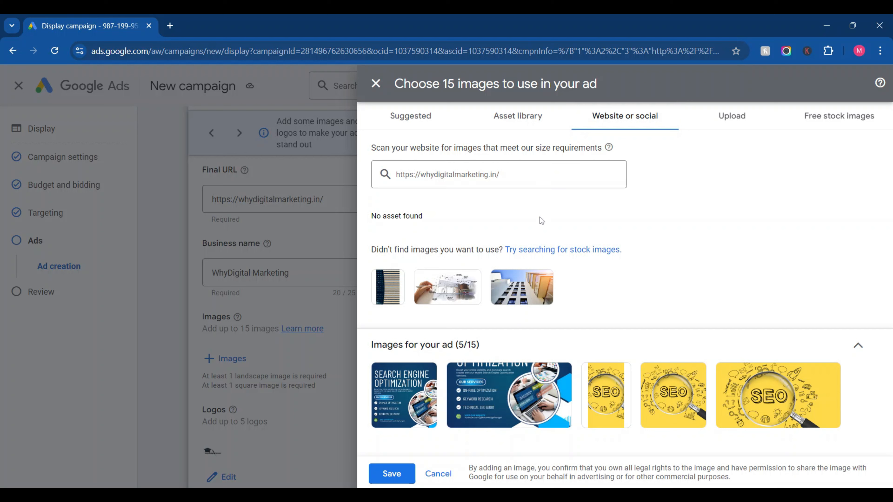
click(807, 126)
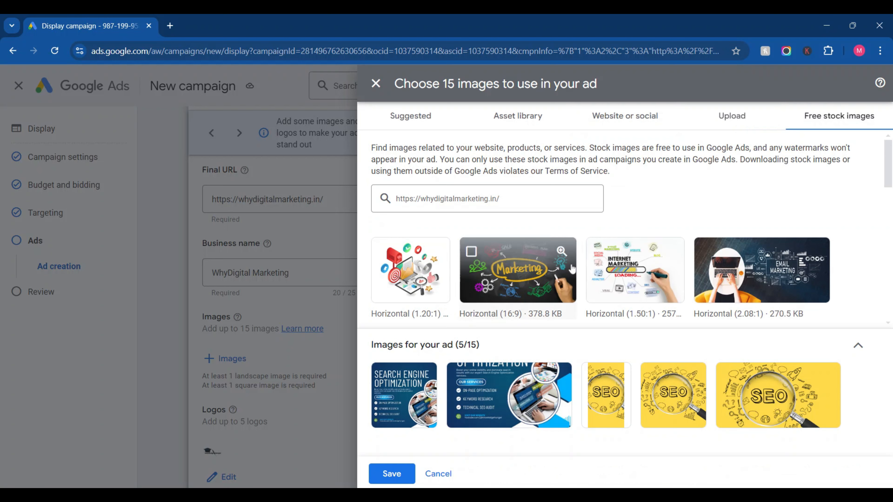
scroll(650, 260, down, 1)
scroll(649, 260, down, 5)
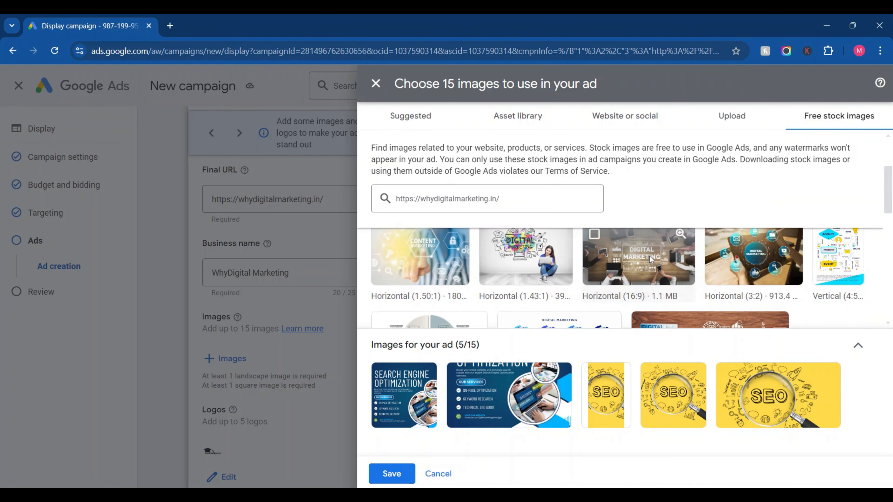
scroll(625, 278, down, 5)
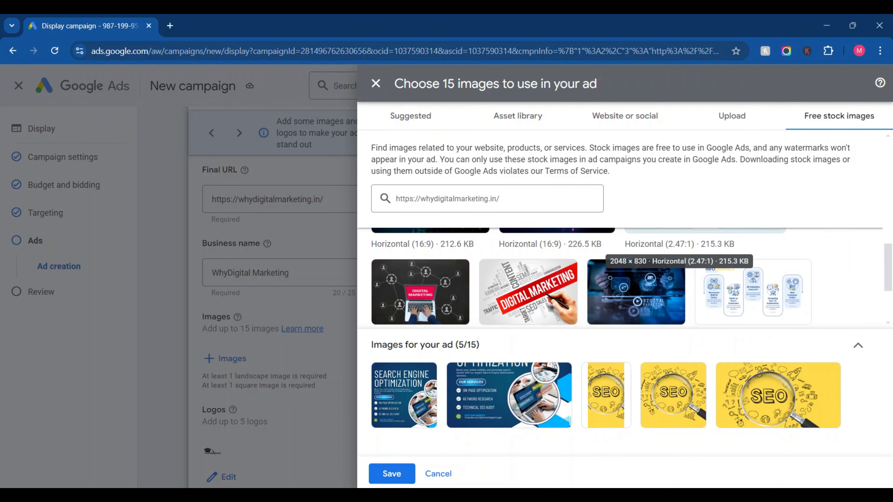
click(390, 474)
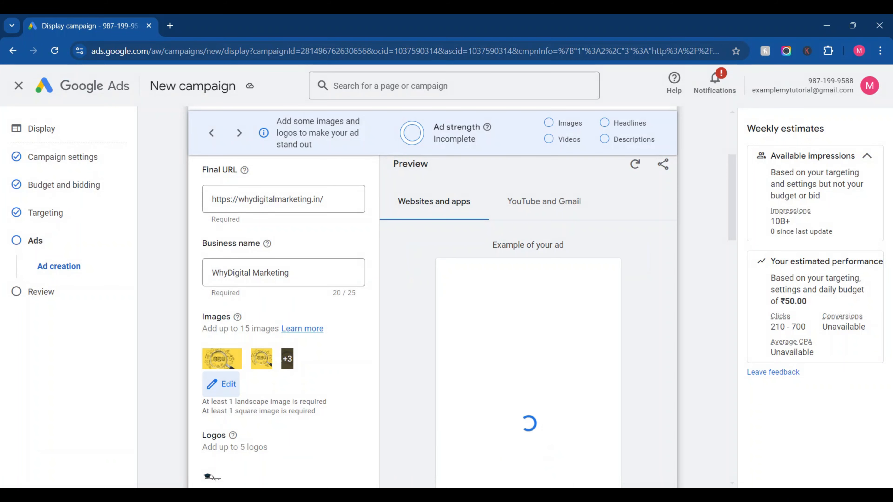
Step: Check the logo selected for the ad and close the logo selection without changes
scroll(385, 404, down, 2)
scroll(385, 402, down, 2)
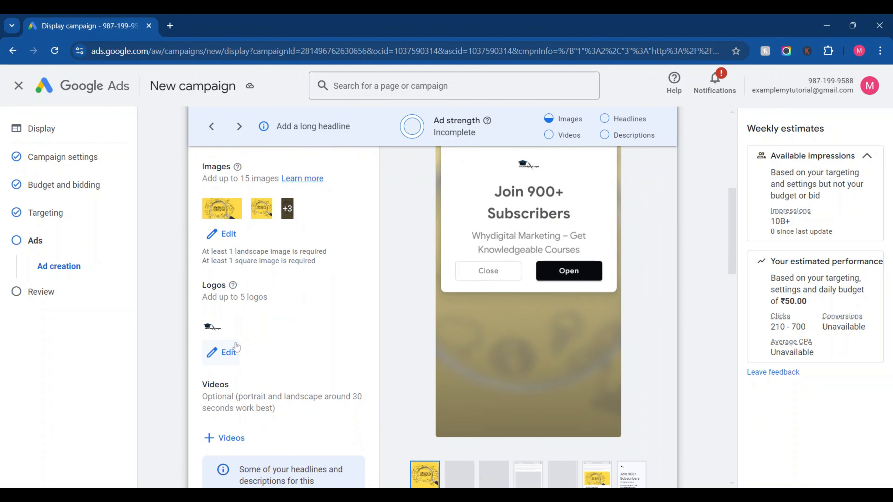
click(236, 347)
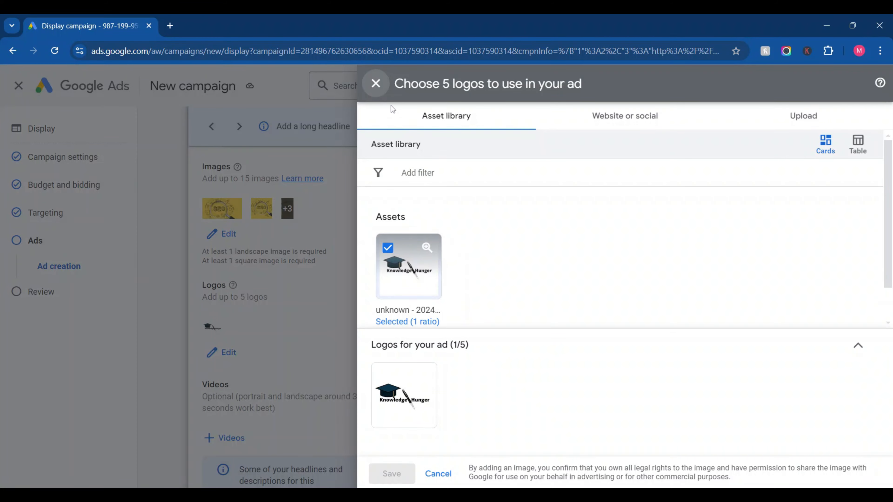
click(376, 83)
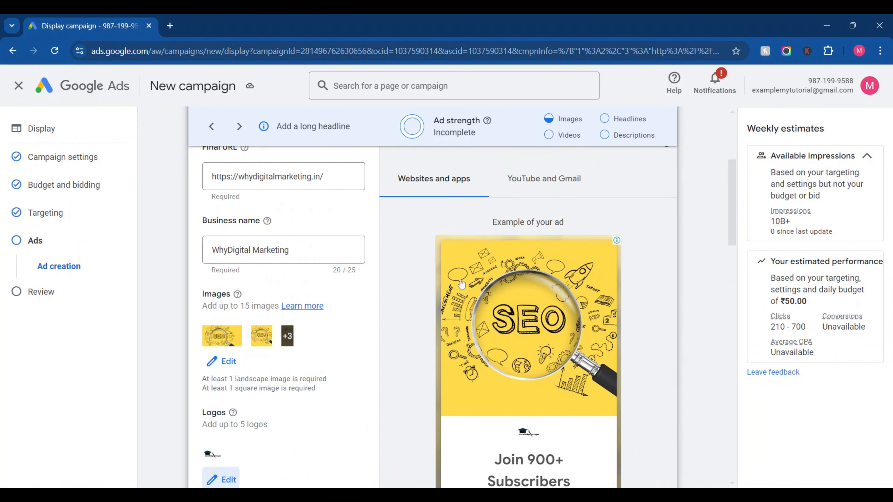
Step: Add call to action text to the ad and set it to Learn More
scroll(461, 283, down, 6)
scroll(345, 323, down, 6)
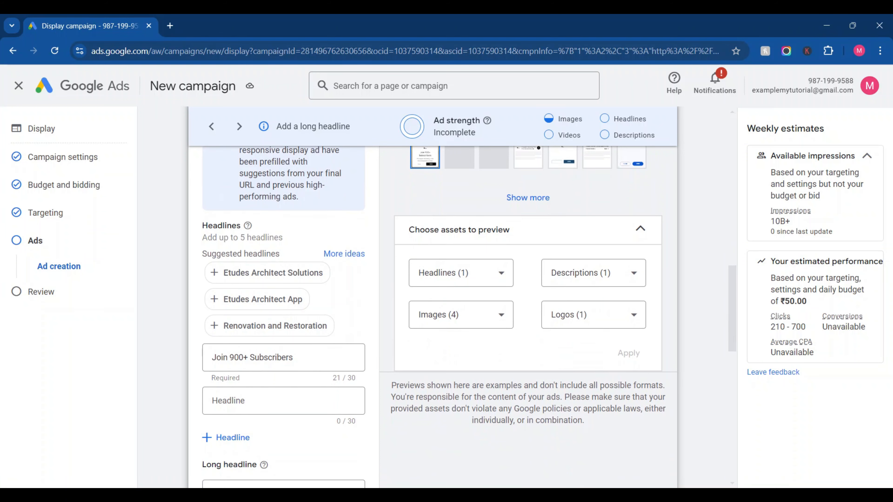
scroll(284, 316, down, 8)
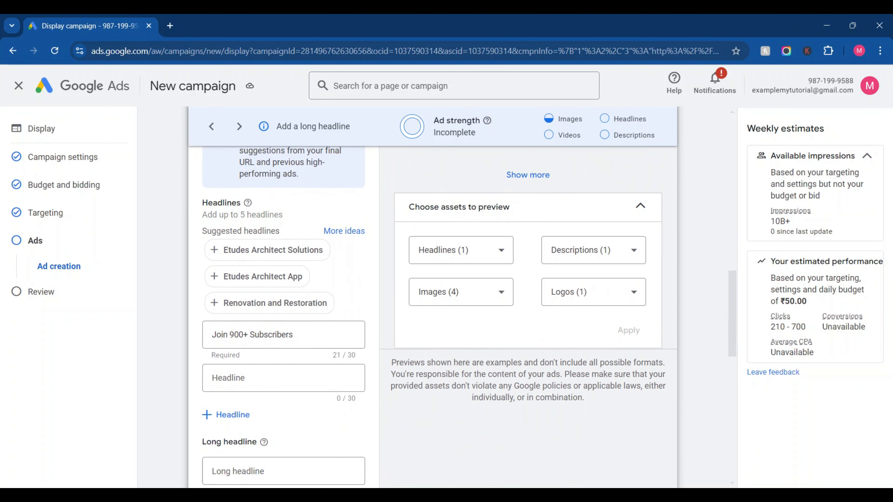
scroll(283, 317, down, 7)
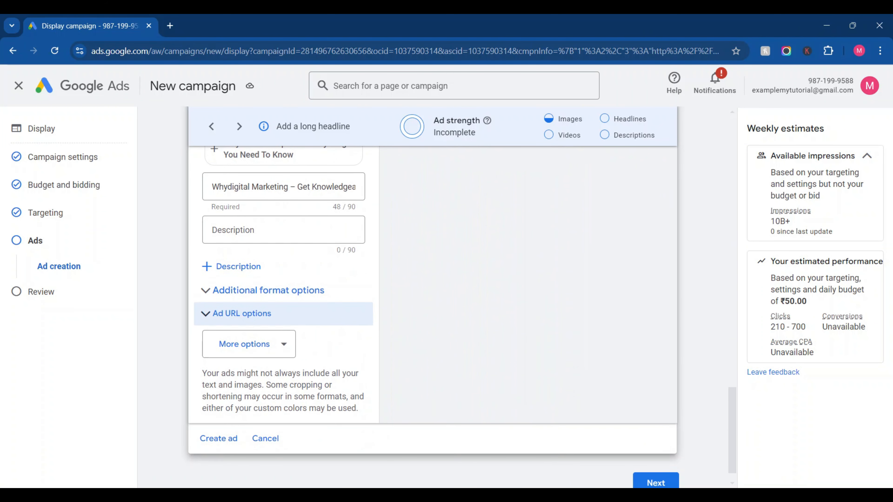
scroll(284, 317, down, 1)
click(283, 317)
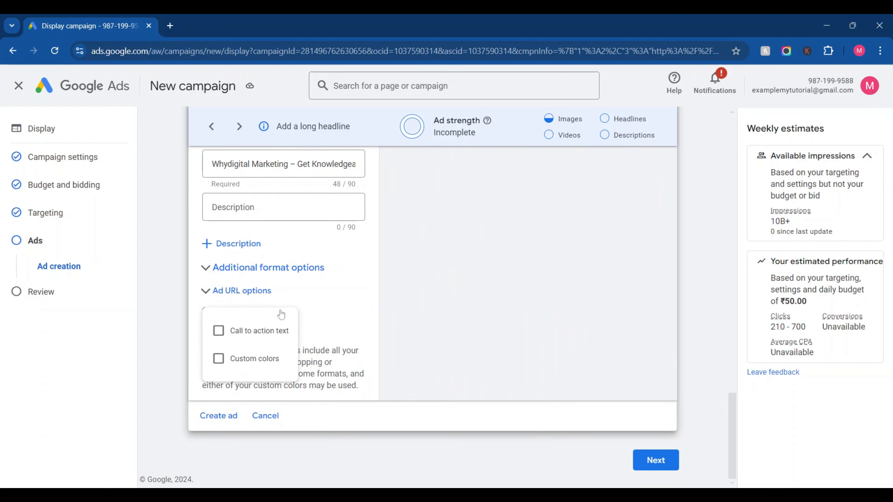
click(261, 328)
click(241, 394)
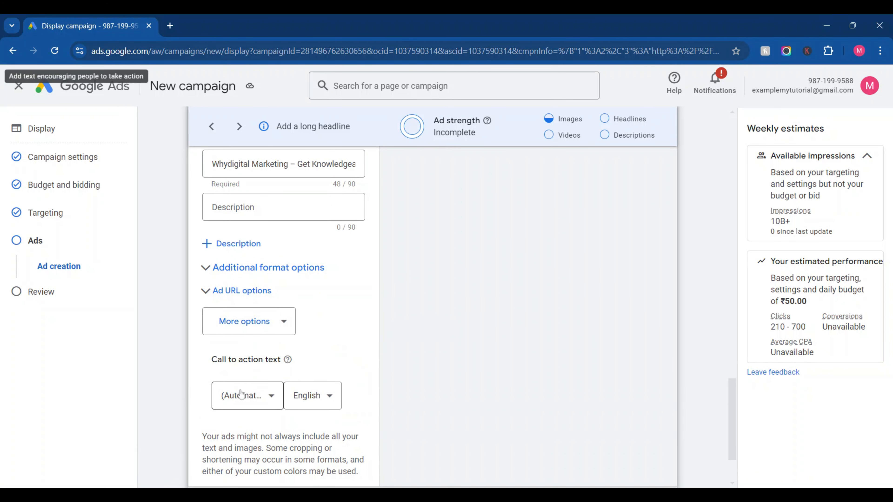
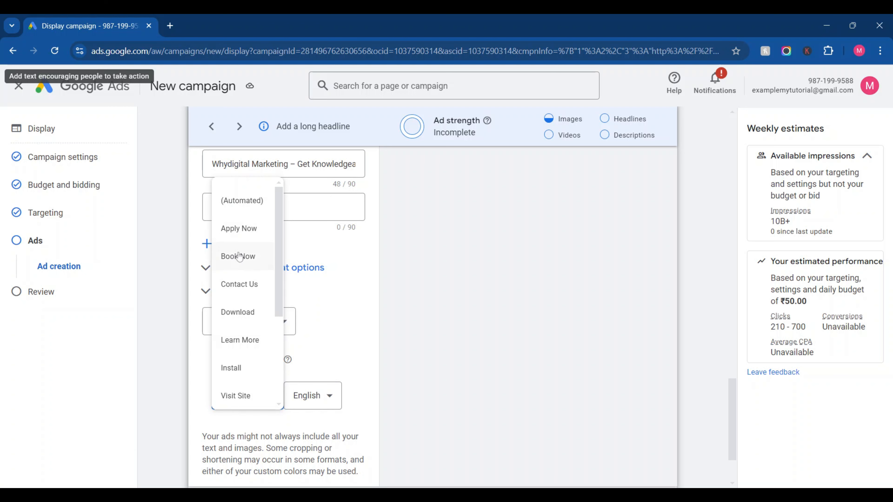
click(232, 339)
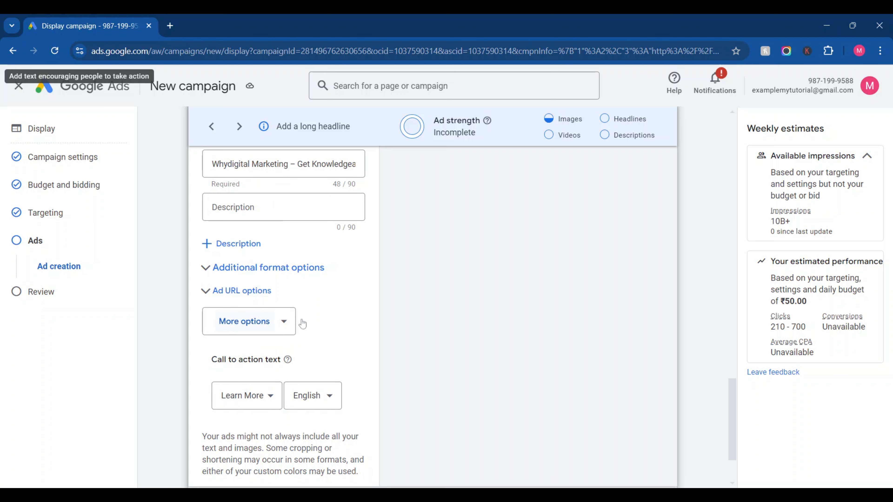
Step: Clear the prefilled "Join 900+ Subscribers" text from the ad's first headline
scroll(339, 327, up, 10)
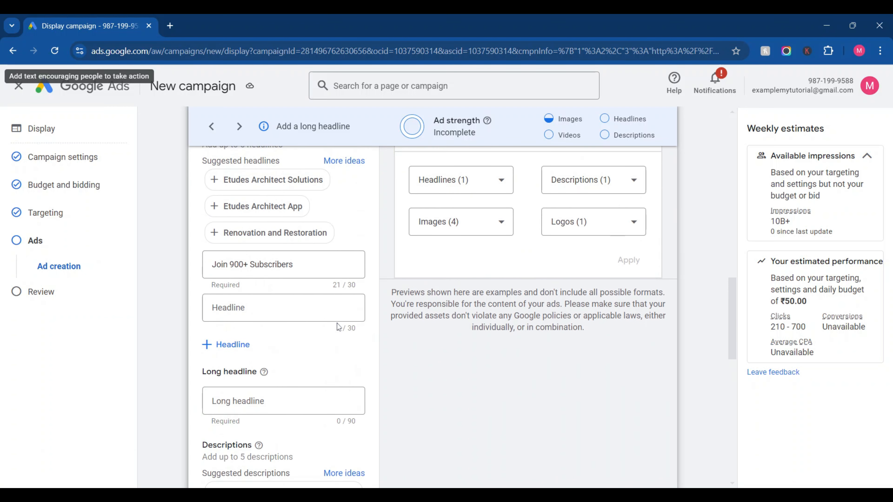
scroll(338, 327, up, 5)
scroll(339, 327, down, 5)
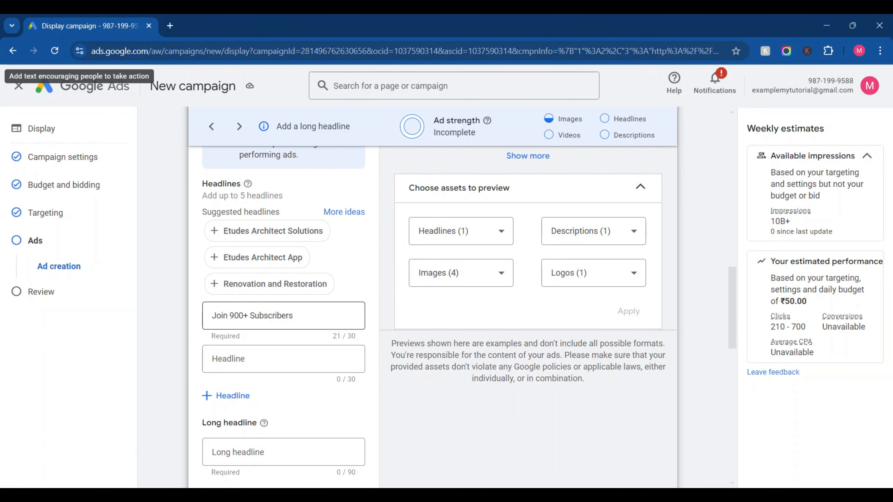
double_click(306, 301)
click(299, 310)
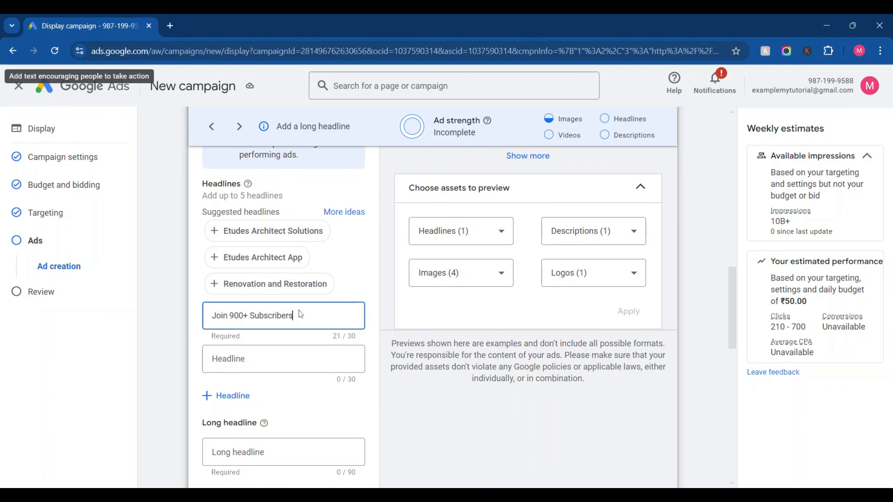
key(BackSpace)
key(BackSpace)
key(BackSpace)
key(BackSpace)
key(BackSpace)
key(BackSpace)
key(BackSpace)
key(BackSpace)
key(BackSpace)
key(BackSpace)
key(BackSpace)
key(BackSpace)
key(BackSpace)
key(BackSpace)
key(BackSpace)
key(BackSpace)
key(BackSpace)
key(BackSpace)
key(BackSpace)
key(BackSpace)
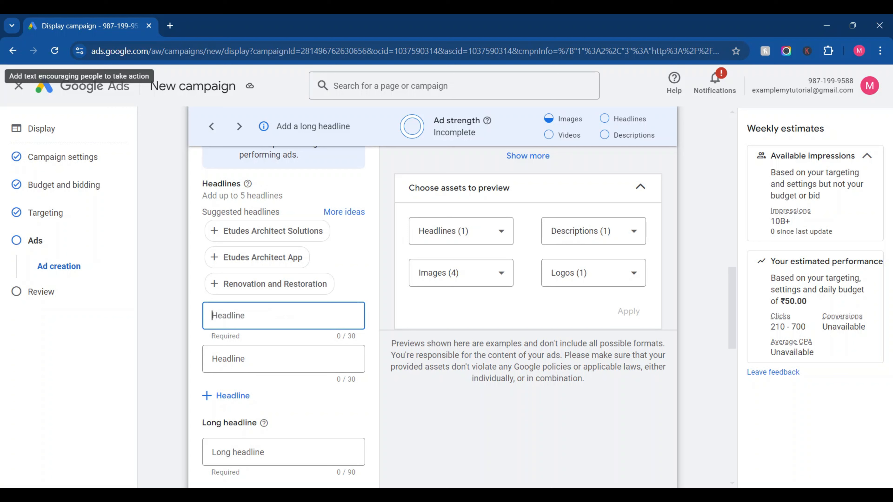
Step: Enter "Learn SEO For free With Certification" as the ad's first headline
click(298, 313)
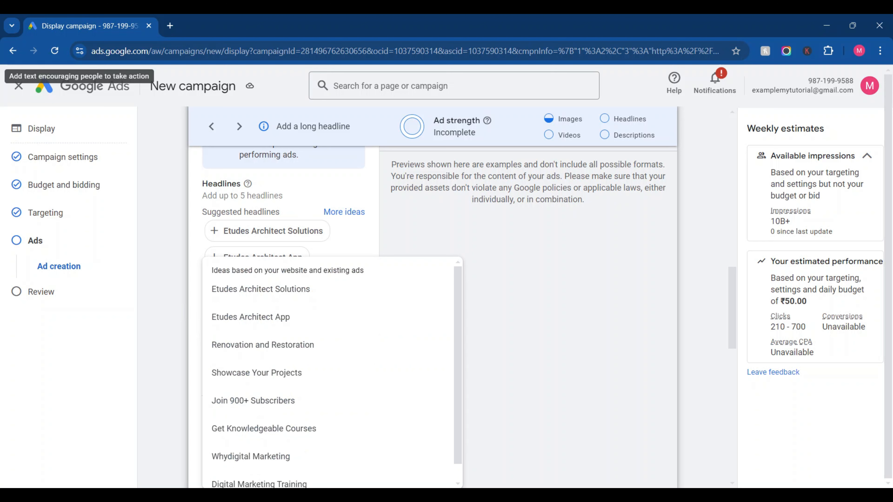
text(Learn SEO For free With )
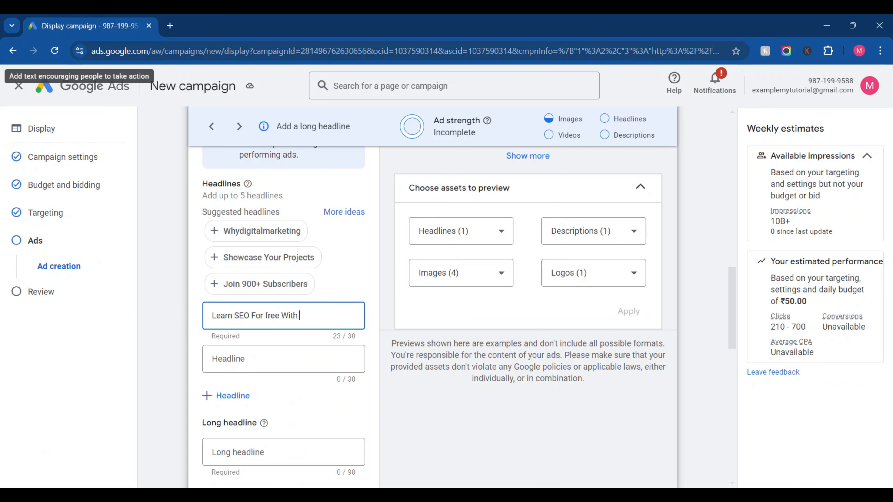
text(Certificat)
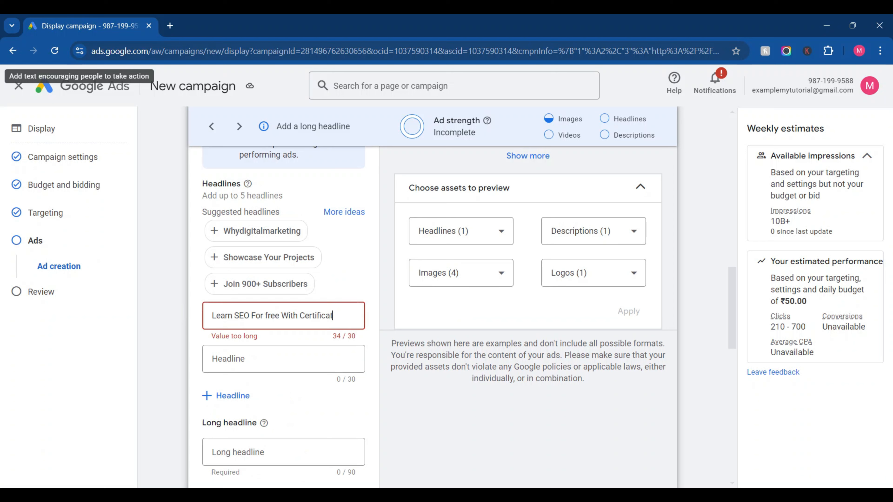
text(ion)
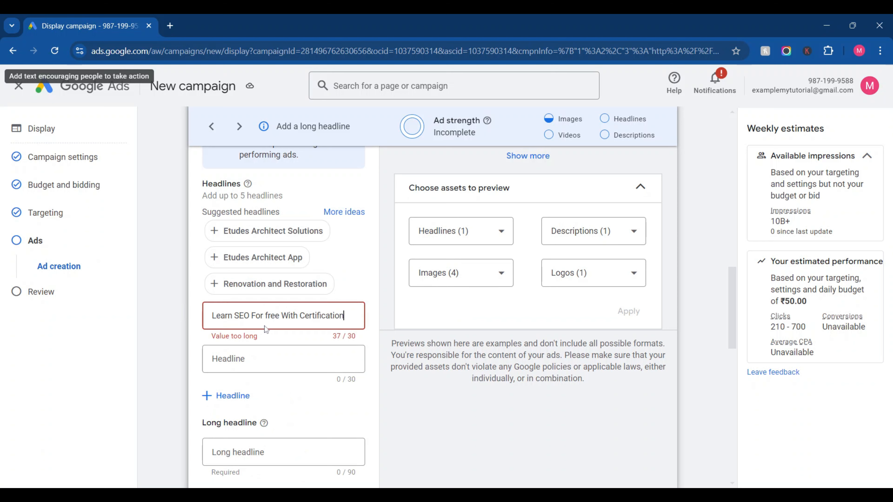
Step: Replace "Certification" with "Practical" at the end of the first headline
key(BackSpace)
key(BackSpace)
key(BackSpace)
key(BackSpace)
key(BackSpace)
key(BackSpace)
key(BackSpace)
key(BackSpace)
key(BackSpace)
key(BackSpace)
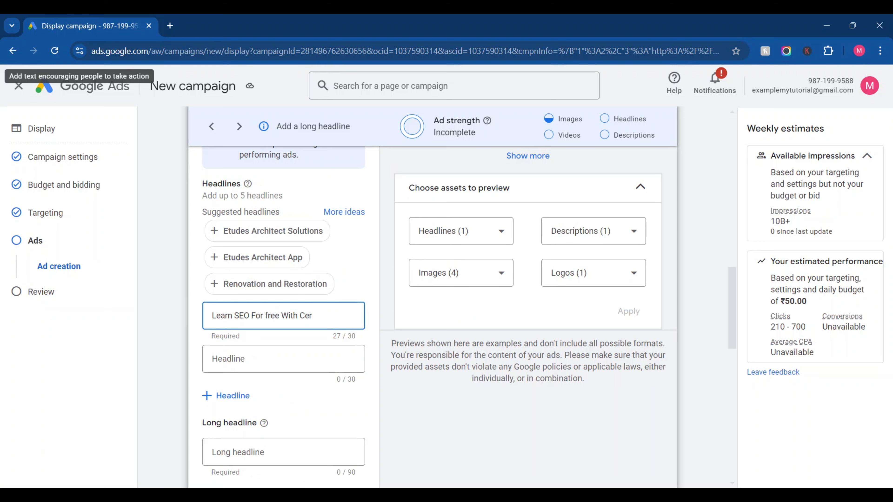
key(BackSpace)
key(BackSpace)
key(BackSpace)
text(Practical)
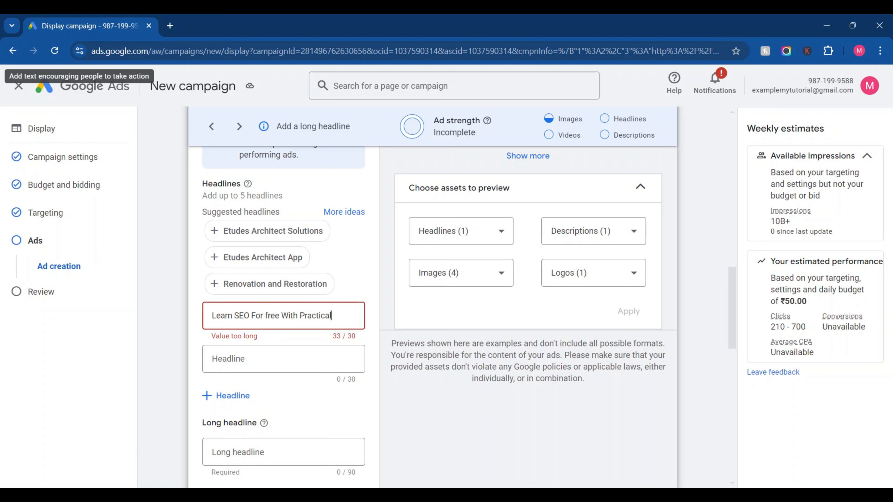
Step: Change the ending of the first headline so that it reads "Learn SEO For free With us"
key(BackSpace)
key(BackSpace)
key(BackSpace)
key(BackSpace)
key(BackSpace)
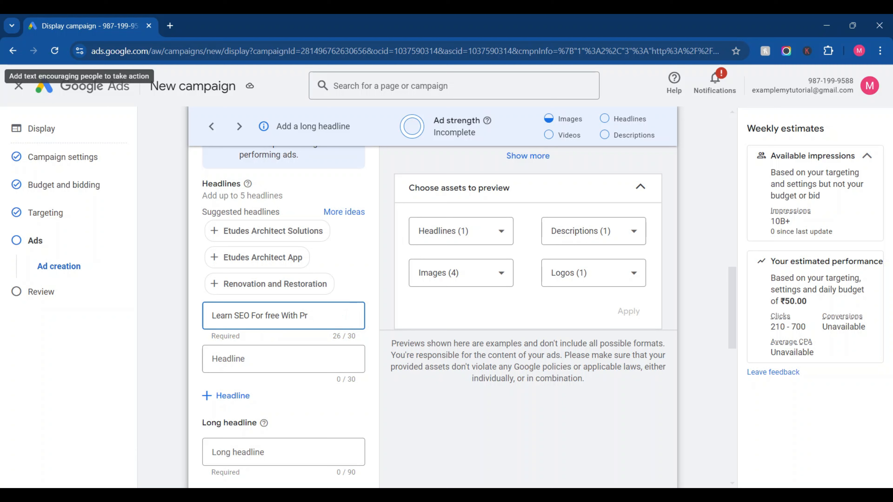
key(BackSpace)
key(BackSpace)
text(us)
Step: Enter "SEO free Course with Certifiaction" as the ad's second headline
click(251, 361)
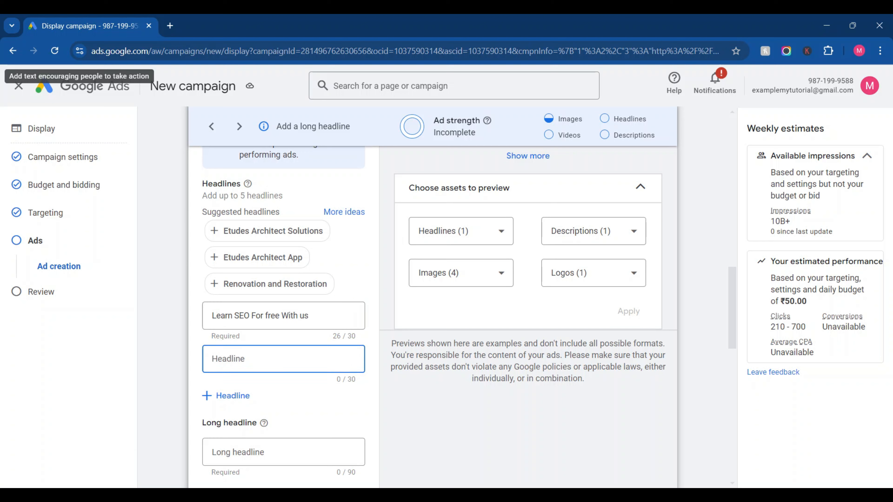
text(SEO fr)
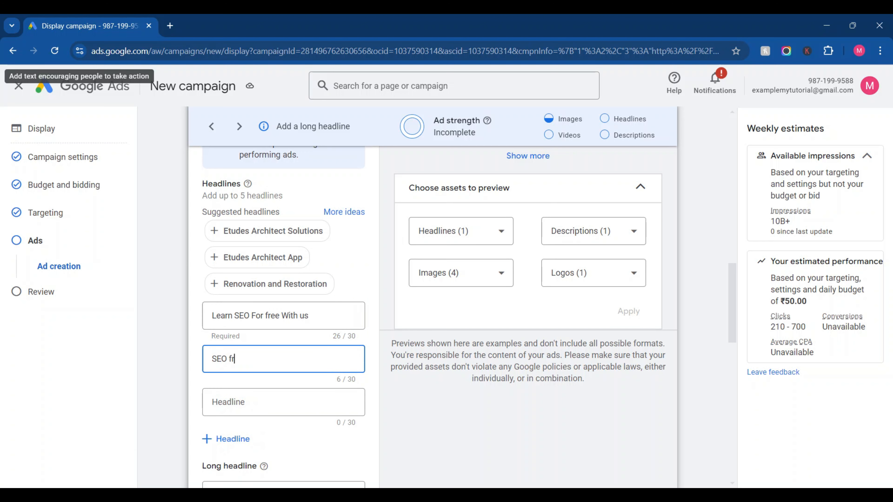
text(ee Course with Certifi)
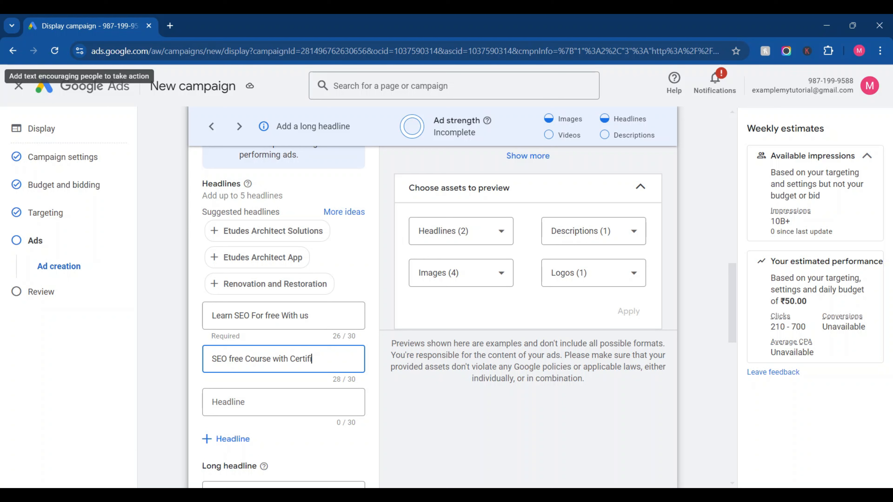
text(action)
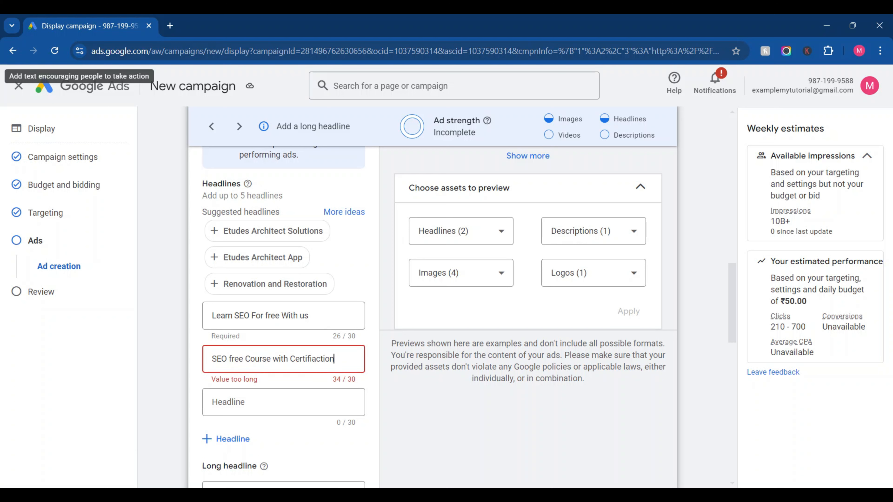
Step: Remove the last word of the second headline so that it reads "SEO free Course with"
key(BackSpace)
key(BackSpace)
key(BackSpace)
key(BackSpace)
key(BackSpace)
key(BackSpace)
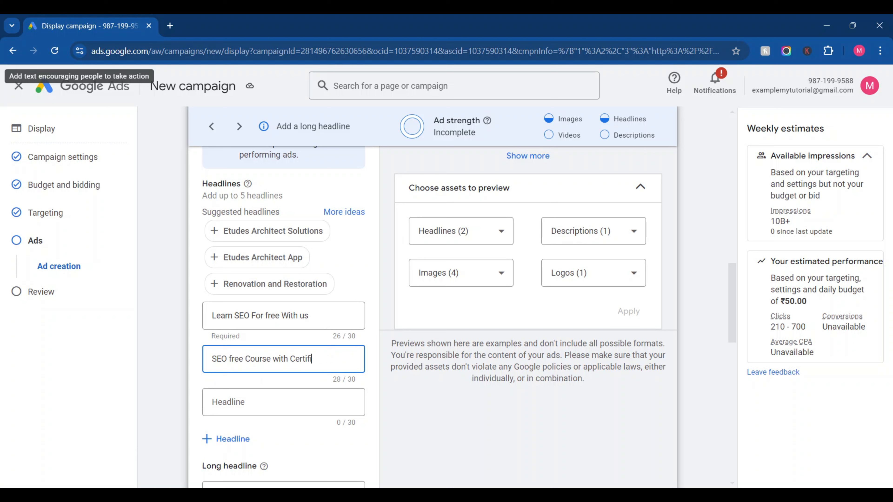
key(BackSpace)
text(cat)
text(e)
key(BackSpace)
key(BackSpace)
key(BackSpace)
key(BackSpace)
key(BackSpace)
key(BackSpace)
key(BackSpace)
key(BackSpace)
key(BackSpace)
key(BackSpace)
key(BackSpace)
click(432, 411)
scroll(431, 412, down, 3)
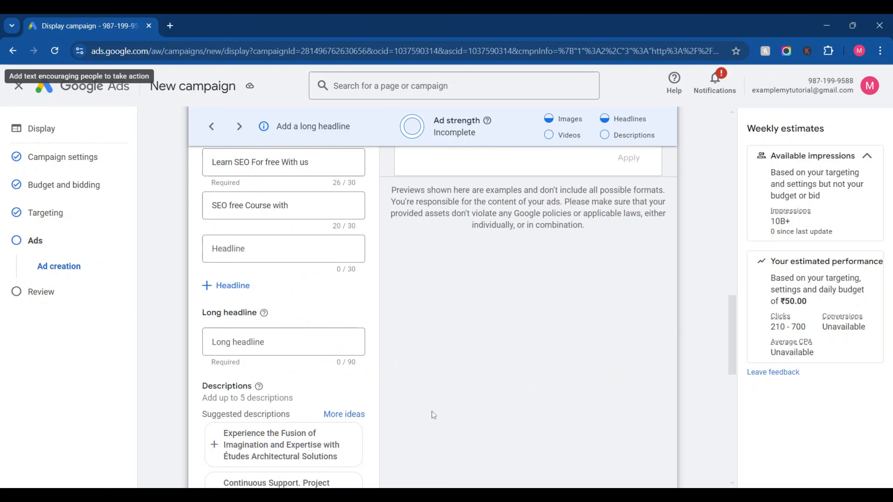
scroll(432, 411, up, 5)
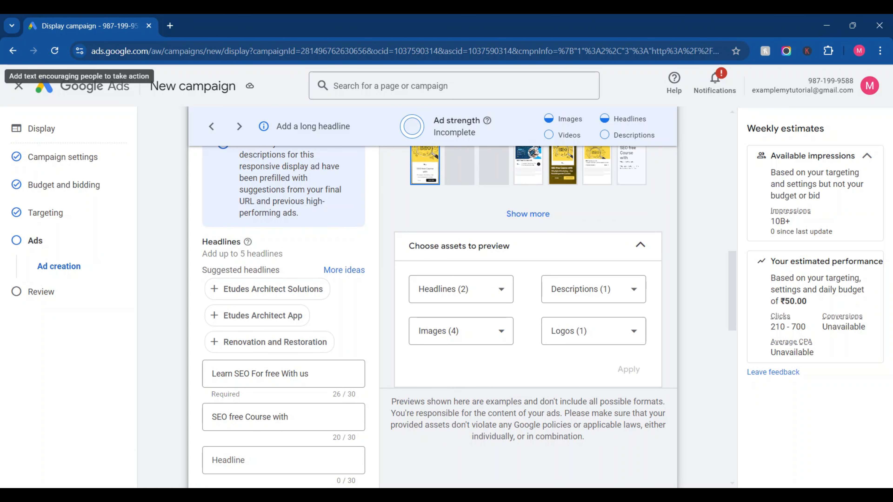
click(321, 416)
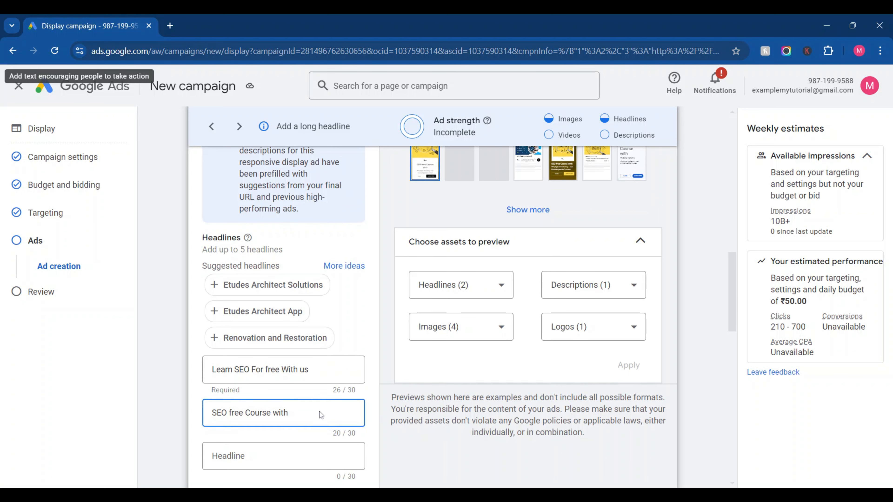
Step: Enter "Learn On-Pge, Off-page SEO with certifcation for free. we have other course as well" as the ad's long headline
scroll(320, 415, down, 6)
scroll(468, 316, down, 2)
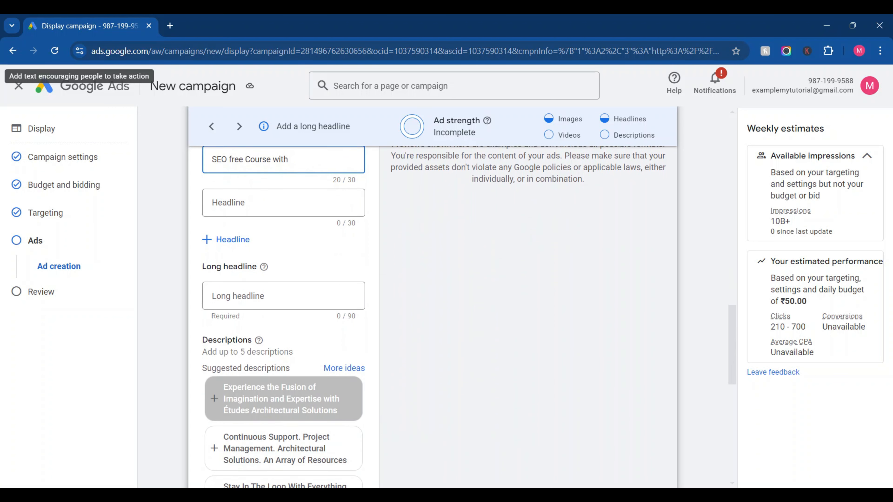
click(284, 278)
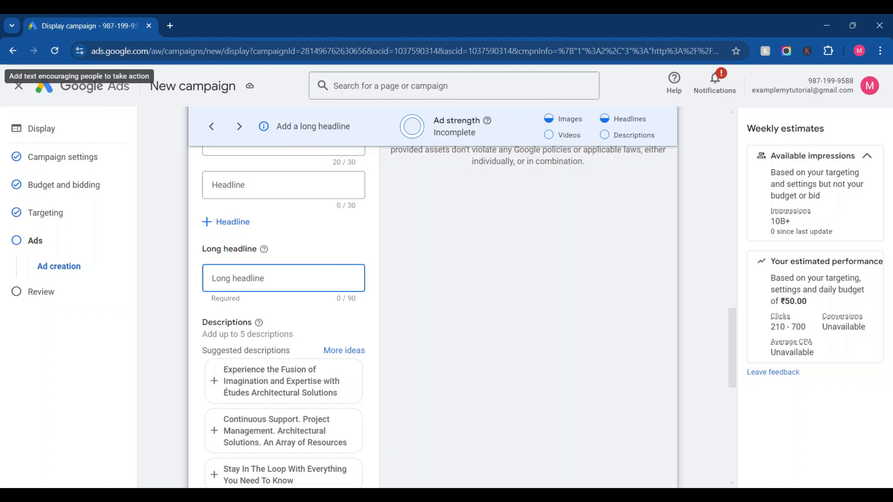
text(Learn On-)
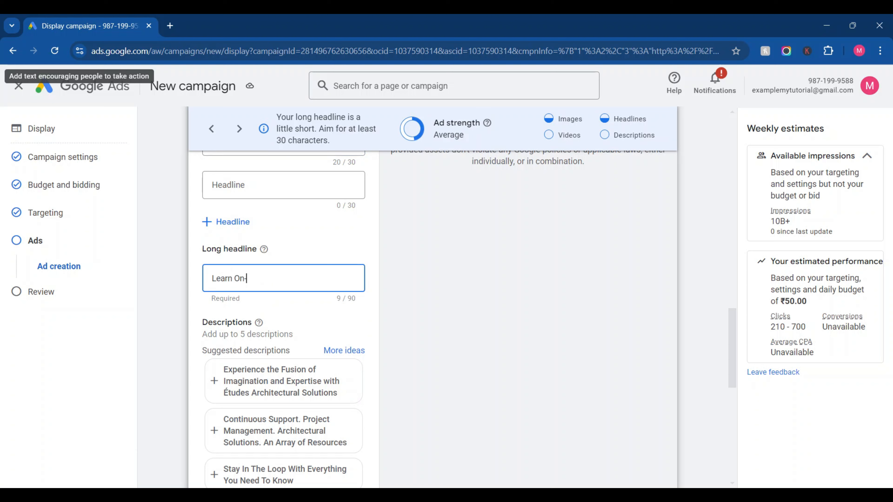
text(Pge, Off-page SEO with c)
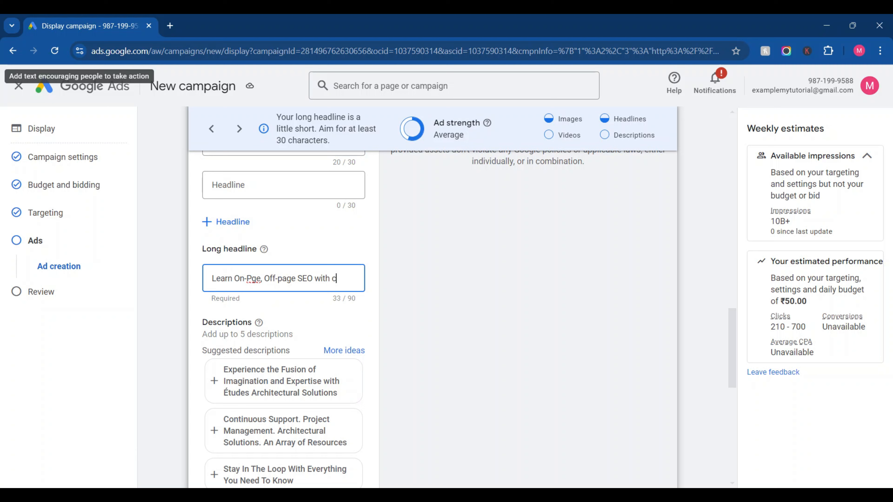
text(ertifcatio)
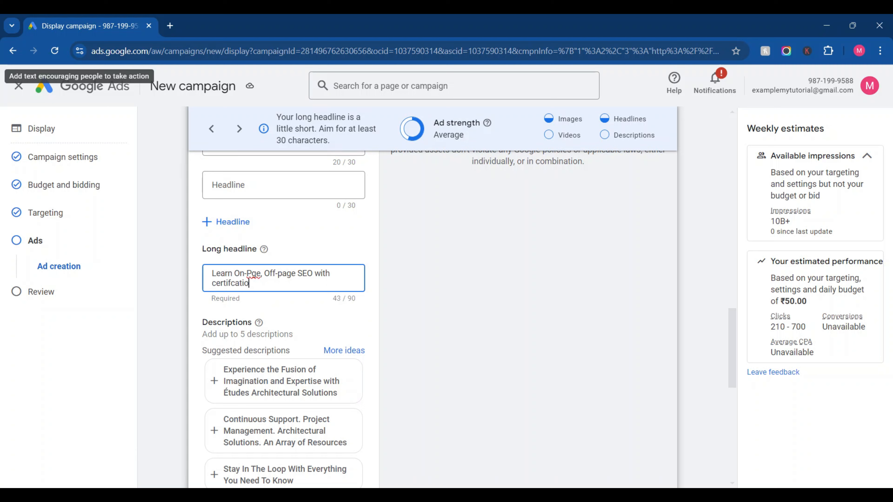
text(n for free. we have other course a)
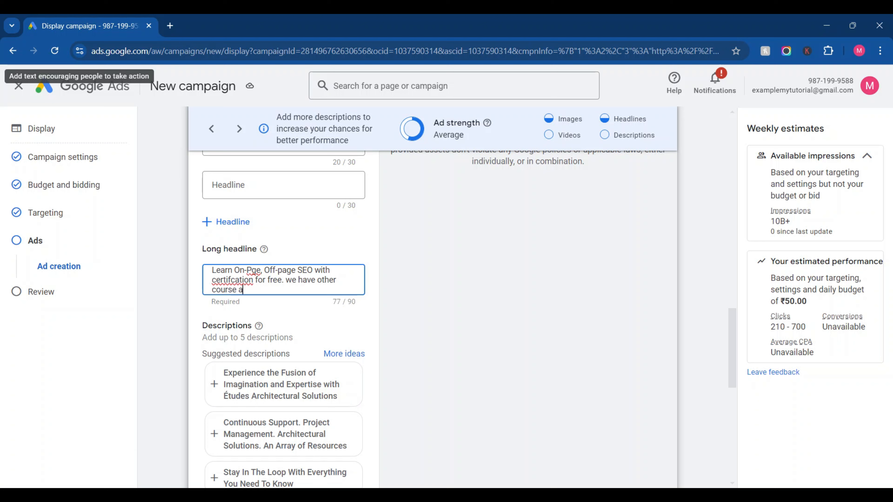
text(s well )
Step: End the long headline with a full stop after "as well" and correct its misspelled word to "certification"
text(check)
key(BackSpace)
key(BackSpace)
key(BackSpace)
key(BackSpace)
key(BackSpace)
key(BackSpace)
text(.)
double_click(251, 279)
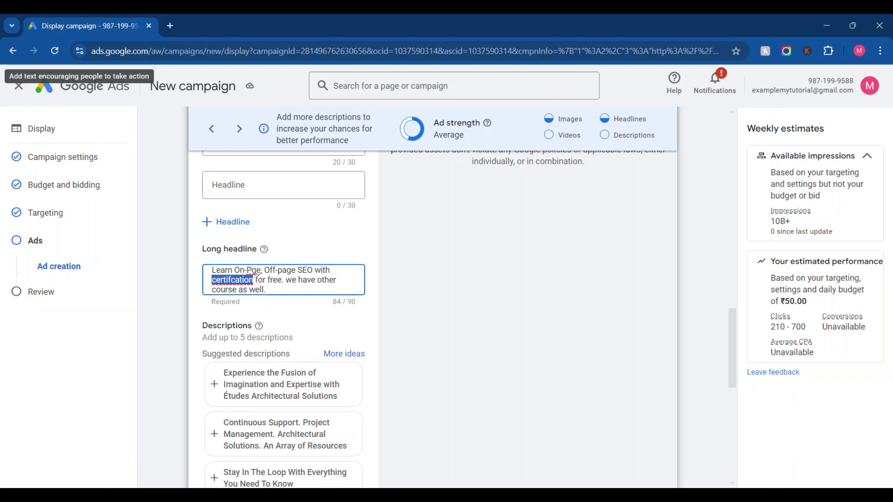
text(certification)
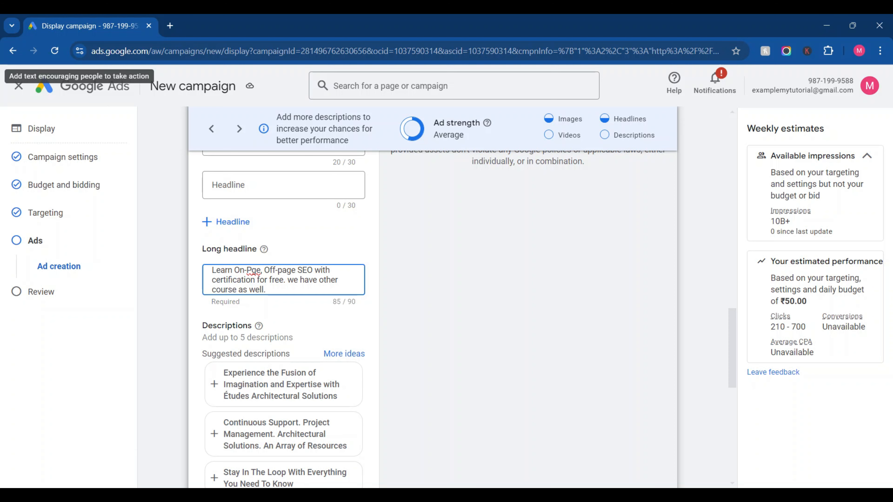
Step: Review the ad's descriptions, call to action, headlines, images and logo, and examine the current ad preview
scroll(418, 316, down, 5)
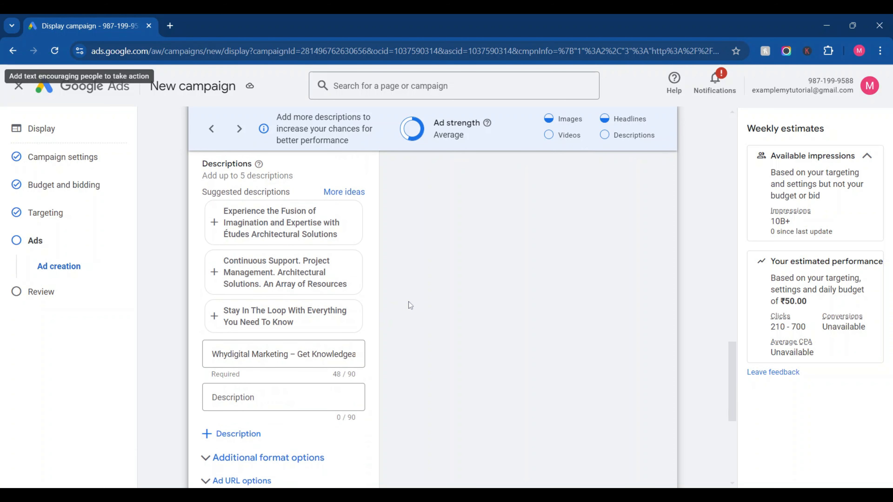
scroll(410, 305, down, 4)
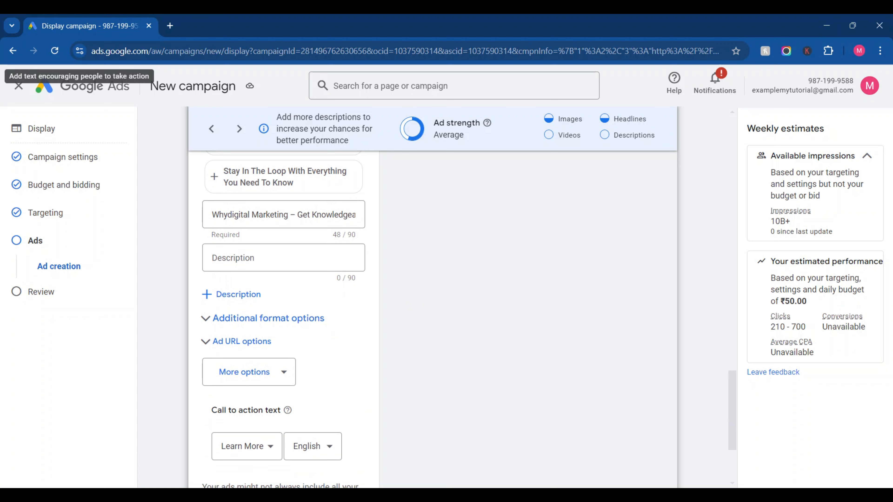
scroll(254, 429, up, 13)
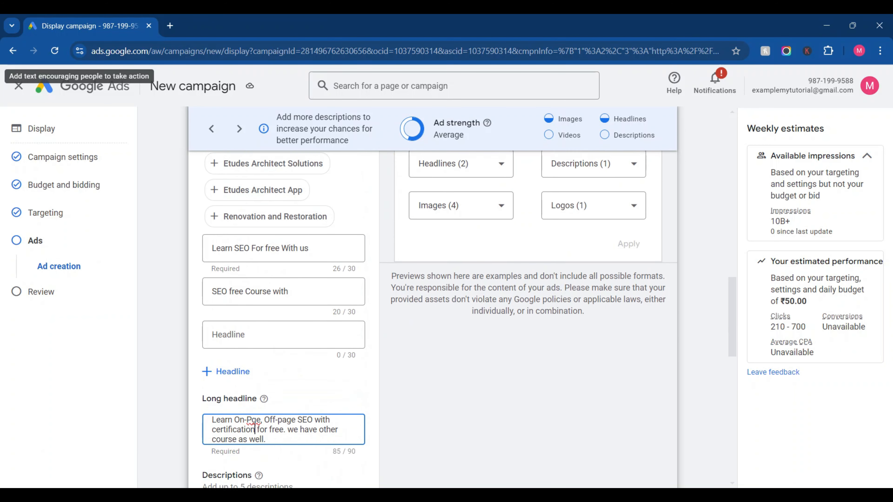
scroll(255, 429, up, 12)
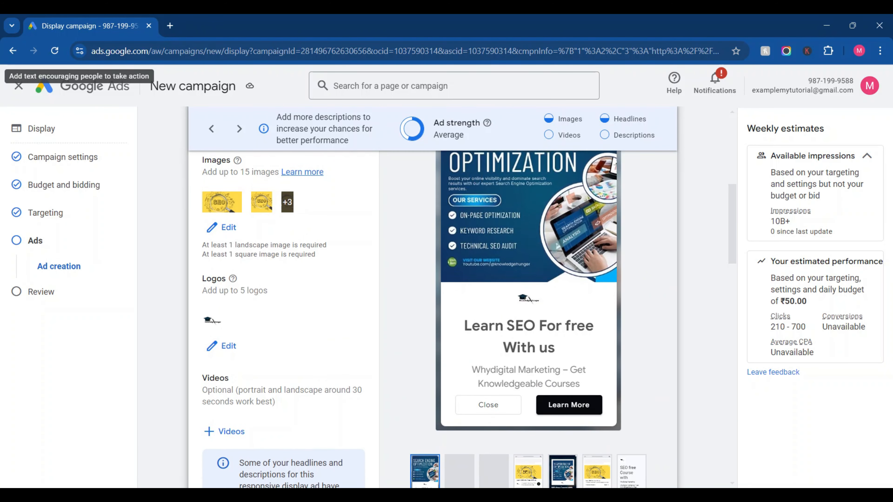
scroll(433, 319, up, 2)
scroll(433, 319, down, 1)
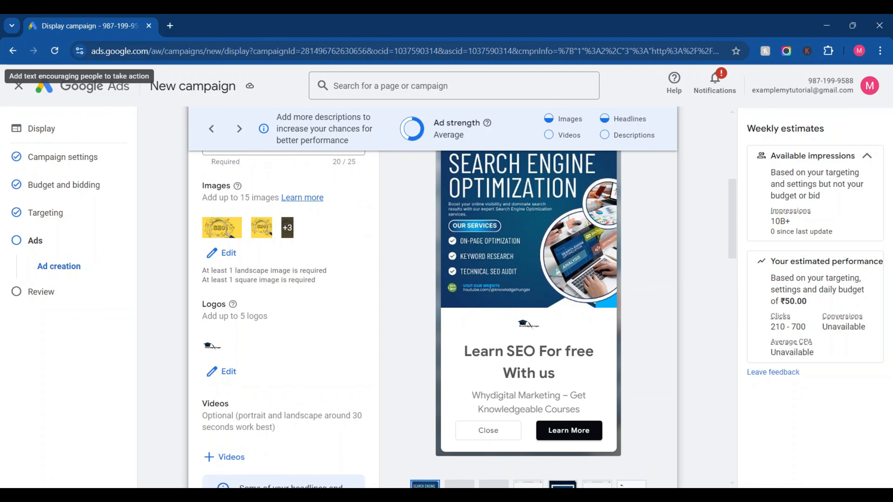
scroll(432, 319, down, 1)
scroll(432, 320, up, 1)
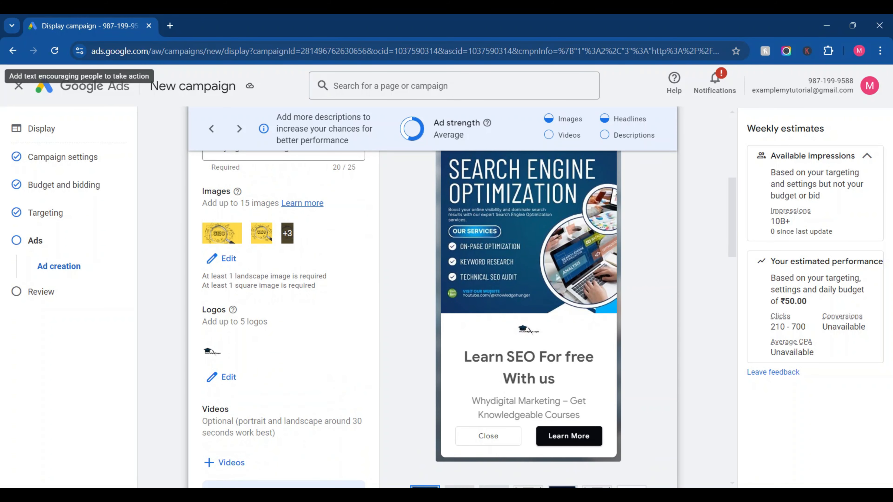
scroll(577, 368, down, 1)
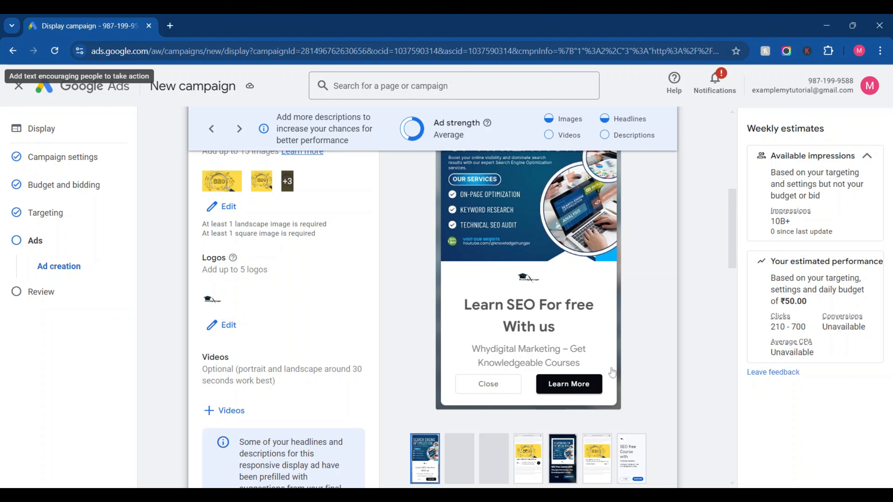
scroll(642, 373, down, 1)
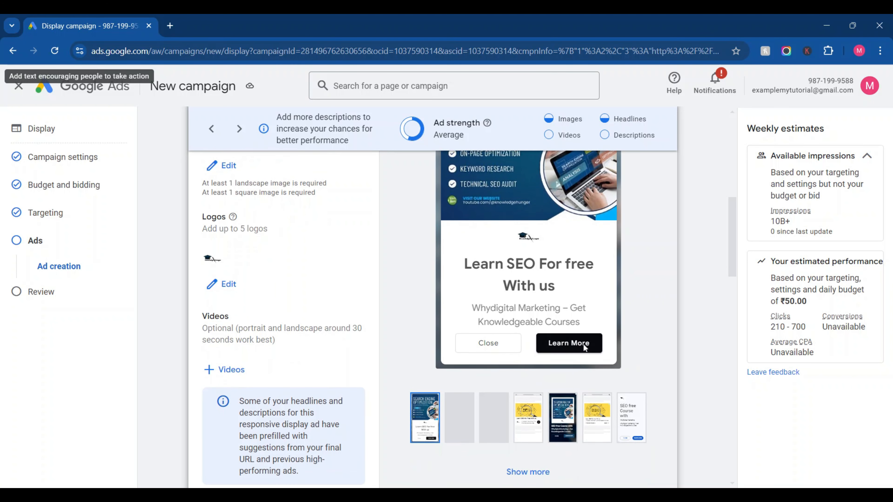
Step: Examine several ad layouts in the preview and expand the set of preview thumbnails
click(456, 424)
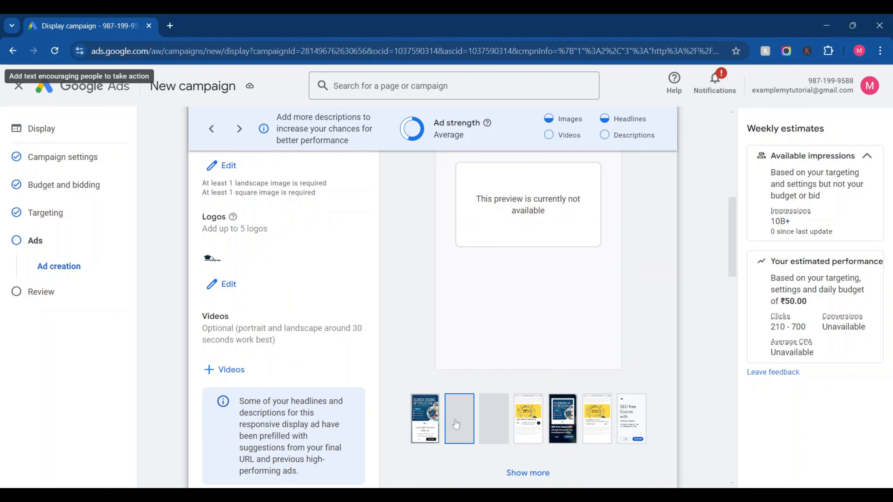
click(489, 424)
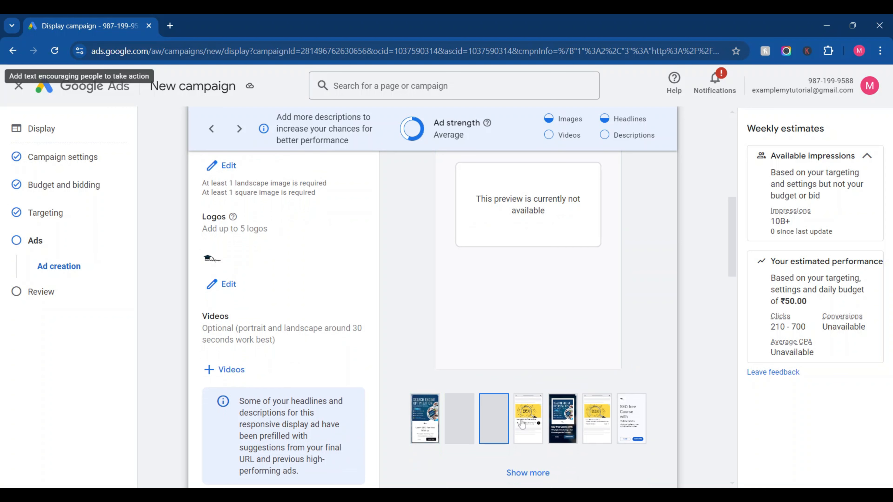
click(523, 422)
click(522, 472)
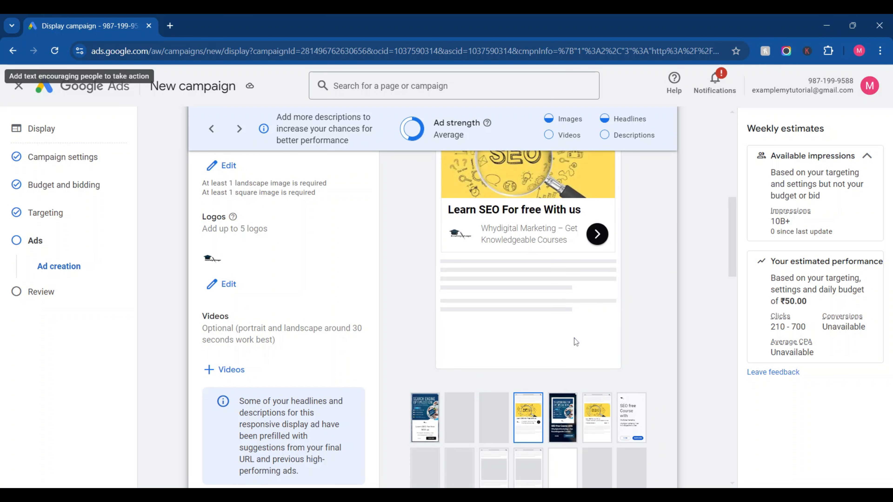
scroll(575, 338, up, 3)
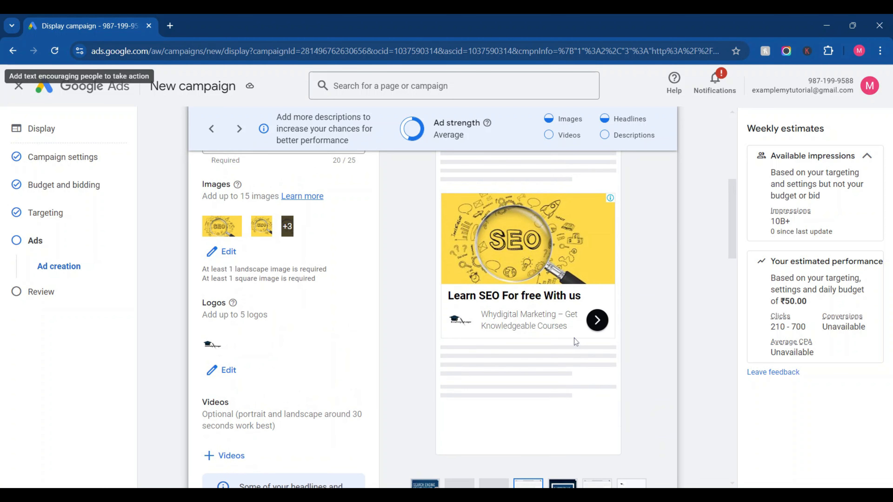
scroll(575, 341, down, 3)
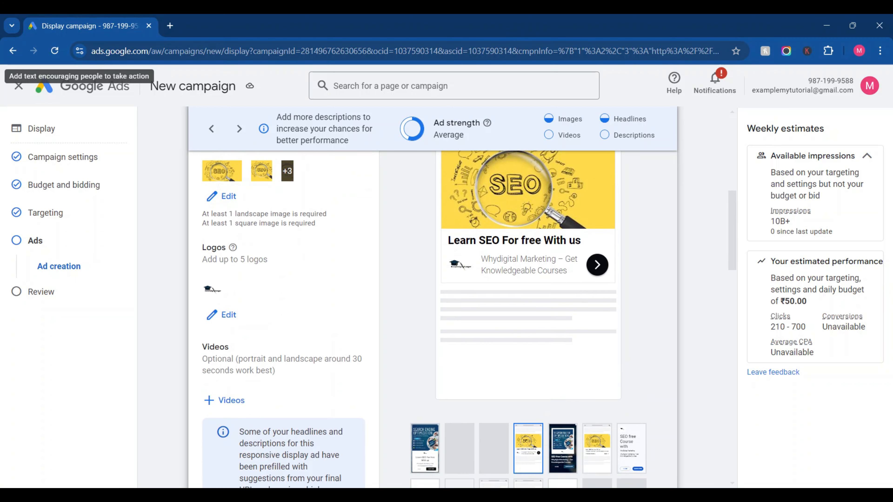
click(597, 425)
click(631, 413)
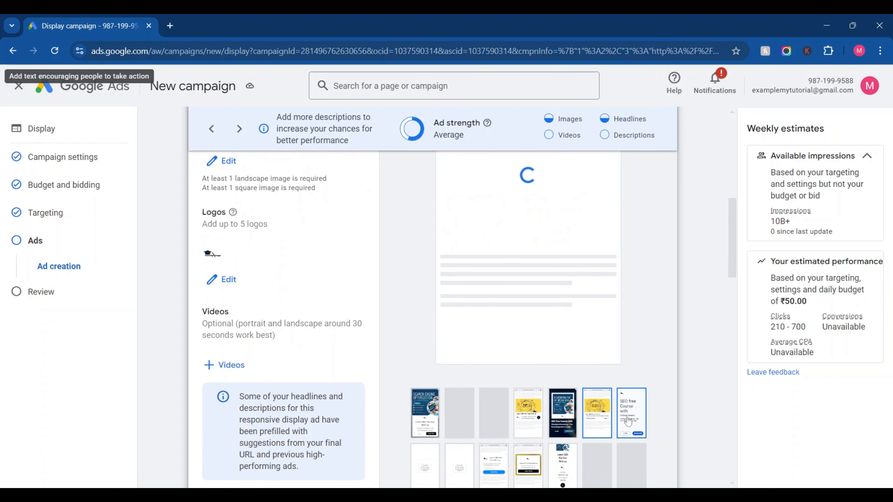
Step: Enter "Earn a SEO Certificate" as the ad's third headline
scroll(254, 300, down, 5)
scroll(253, 299, down, 6)
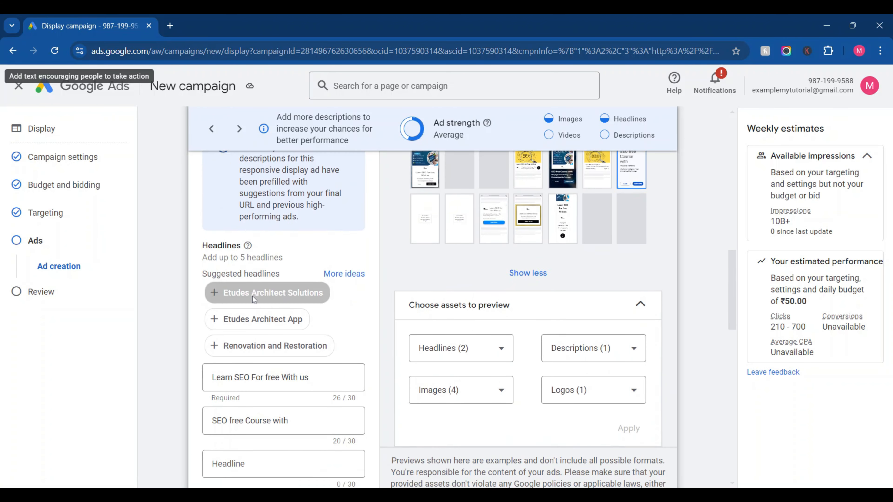
click(232, 314)
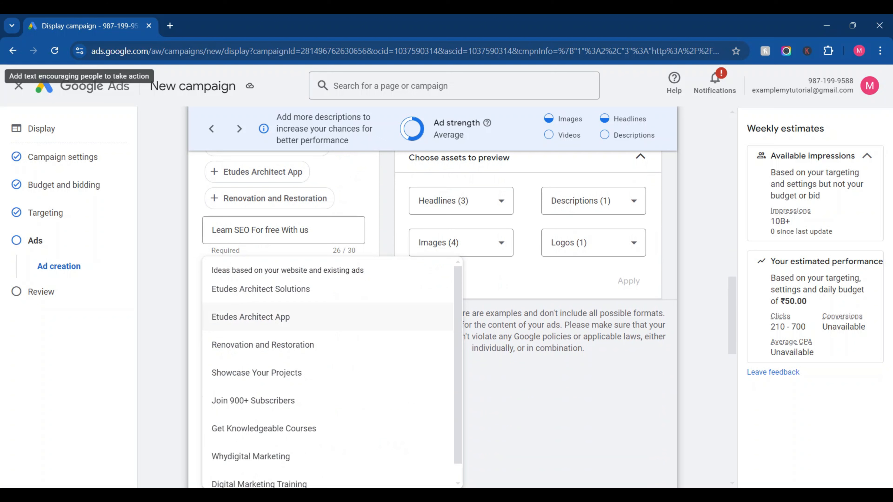
click(157, 311)
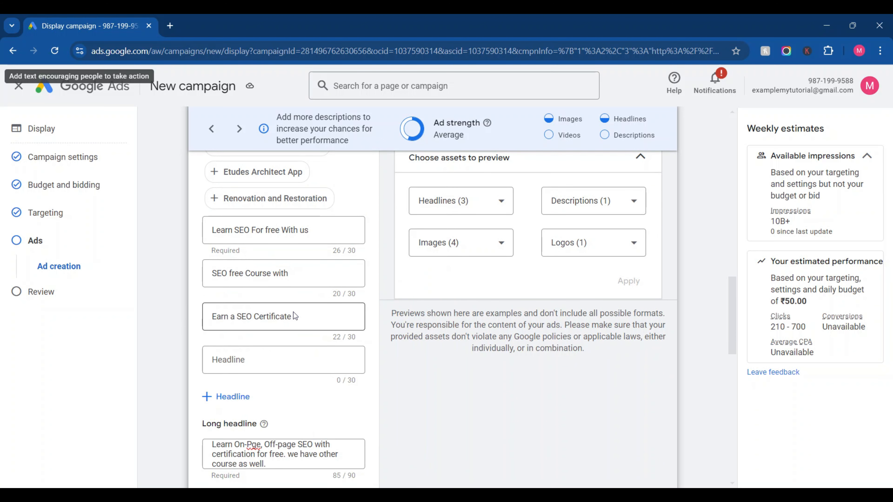
Step: Enter "Upskill with SEO free Course" as the ad's fourth headline
click(281, 367)
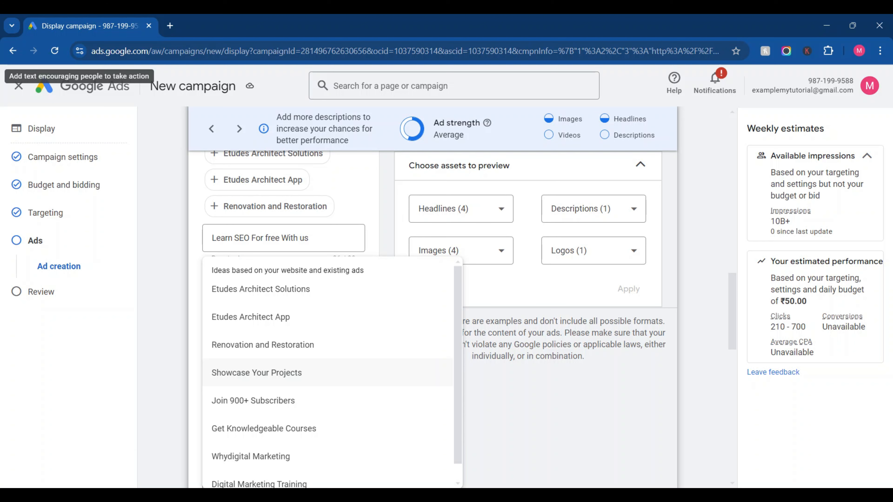
text(ourse)
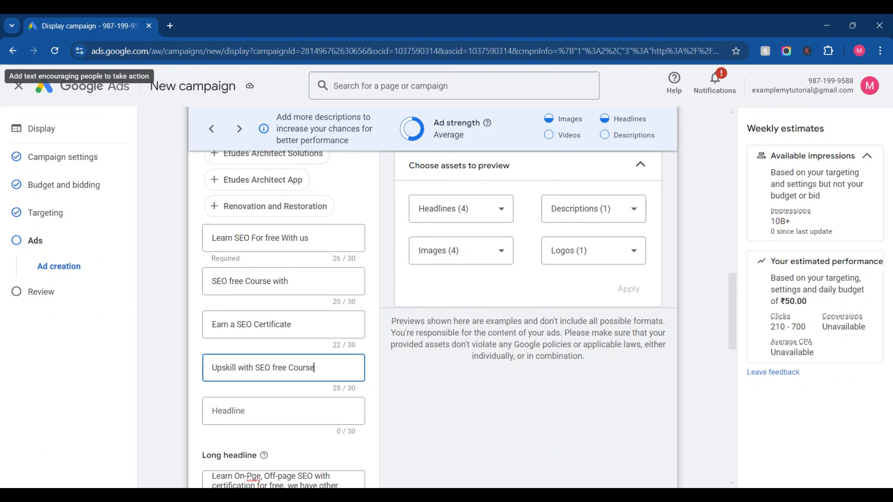
Step: Examine the refreshed websites and apps preview of the ad and its layout thumbnails with the new headlines
click(446, 371)
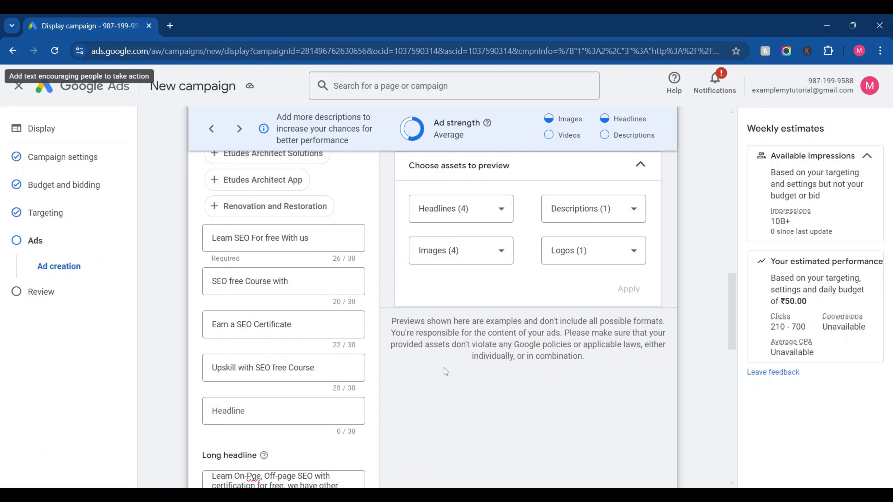
scroll(444, 368, up, 6)
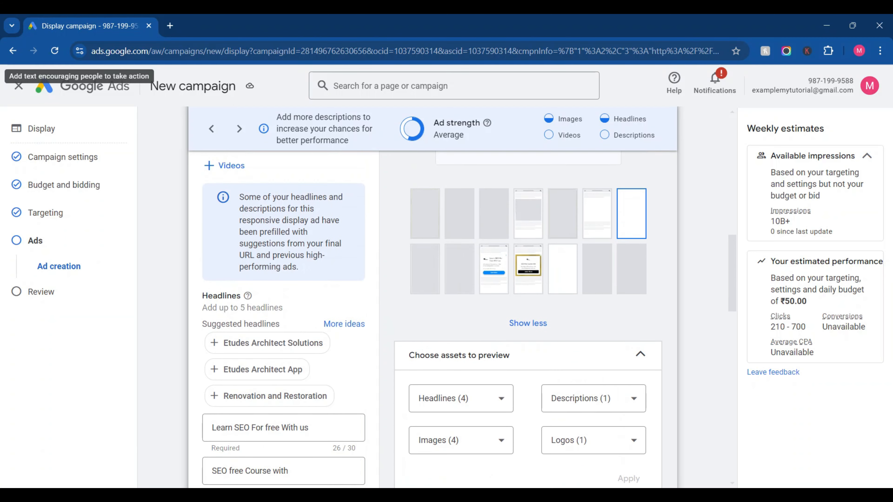
scroll(443, 368, down, 3)
scroll(444, 367, up, 3)
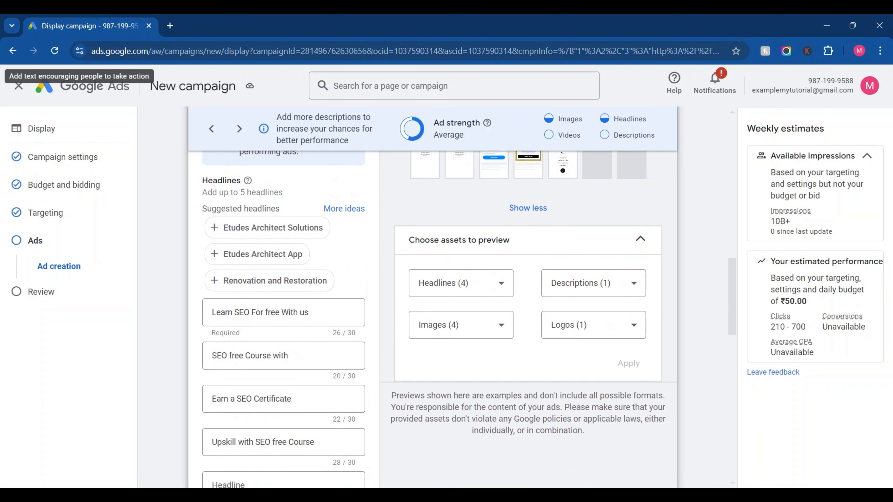
scroll(444, 368, up, 6)
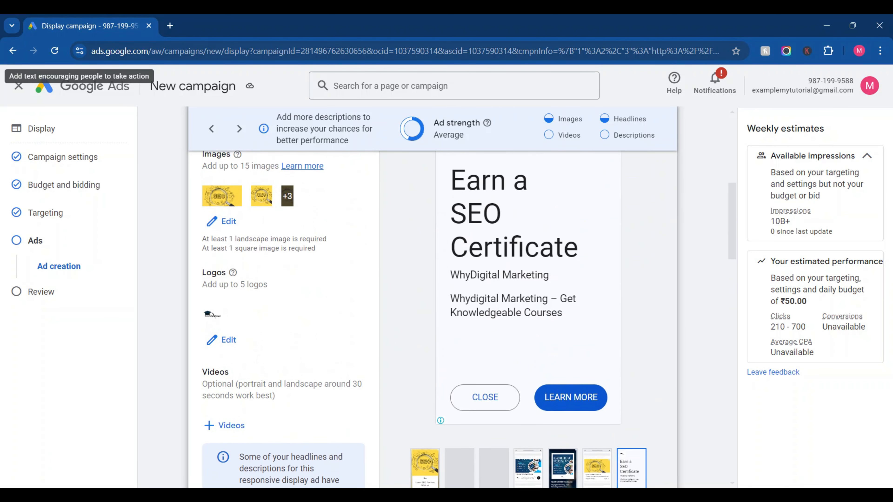
scroll(469, 320, up, 2)
scroll(538, 362, down, 6)
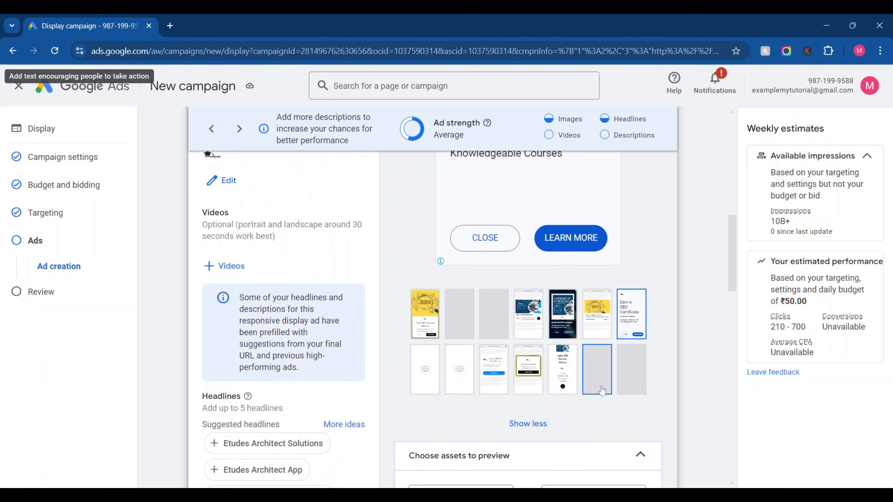
scroll(565, 381, down, 2)
scroll(562, 383, up, 6)
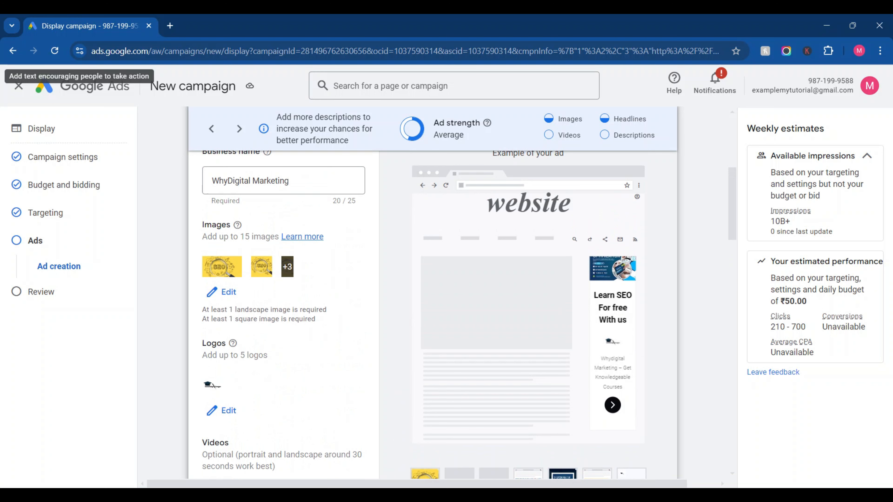
scroll(535, 301, up, 5)
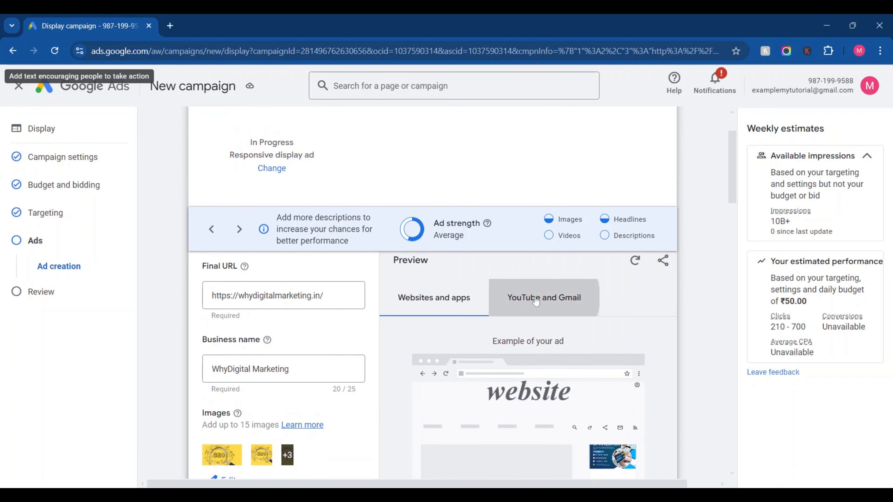
Step: Examine the ad's YouTube and Gmail previews, going through the YouTube feed, YouTube video page and Gmail examples
click(535, 299)
scroll(536, 302, down, 4)
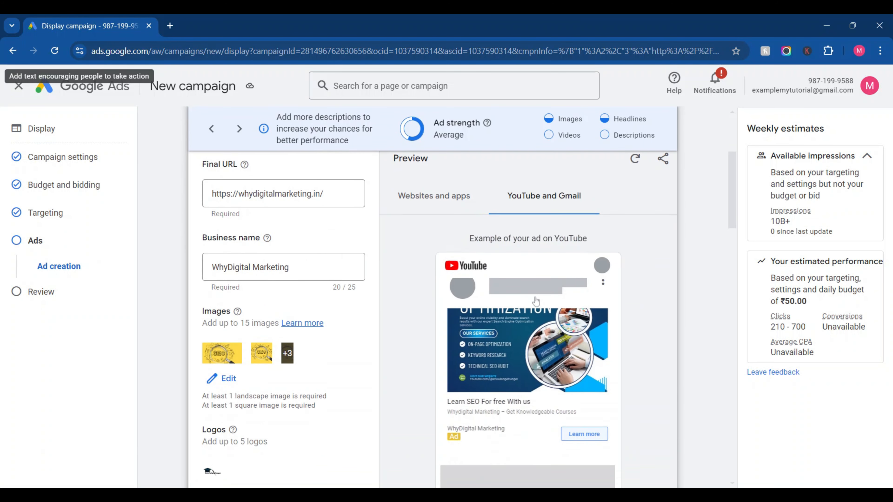
scroll(411, 320, up, 2)
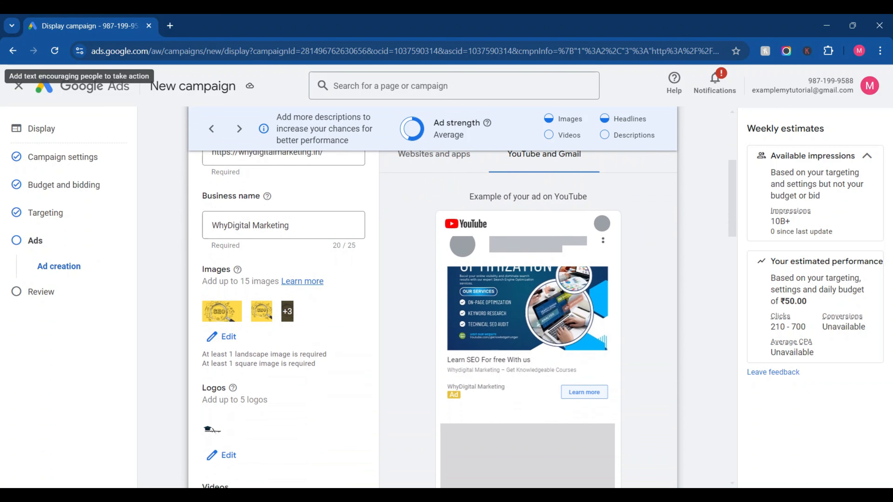
scroll(541, 404, down, 7)
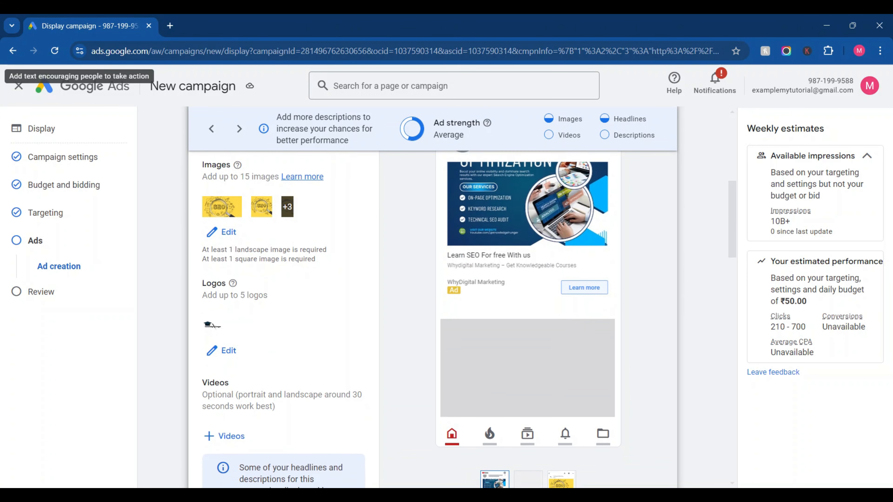
click(540, 403)
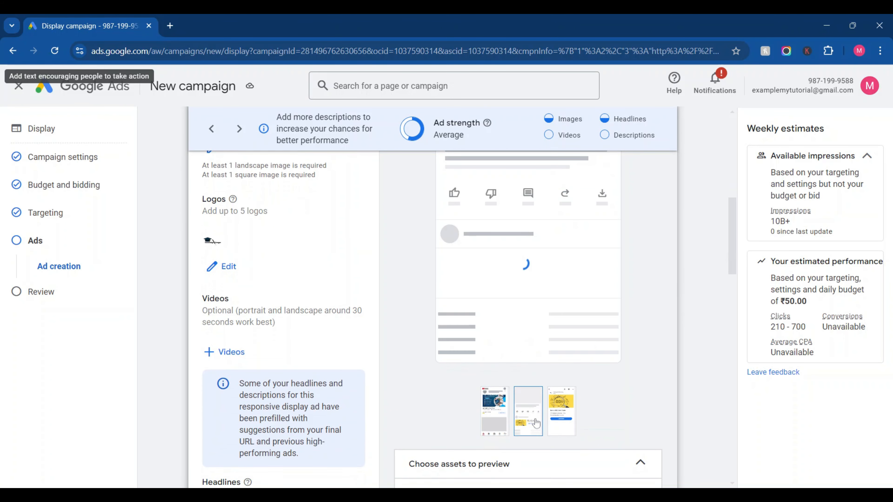
scroll(536, 422, up, 2)
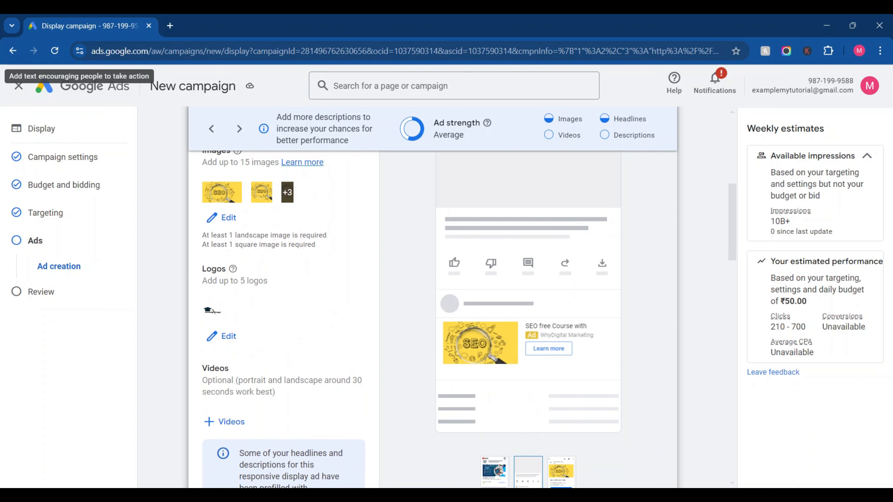
scroll(536, 424, up, 5)
scroll(432, 316, down, 5)
click(562, 472)
scroll(639, 319, up, 3)
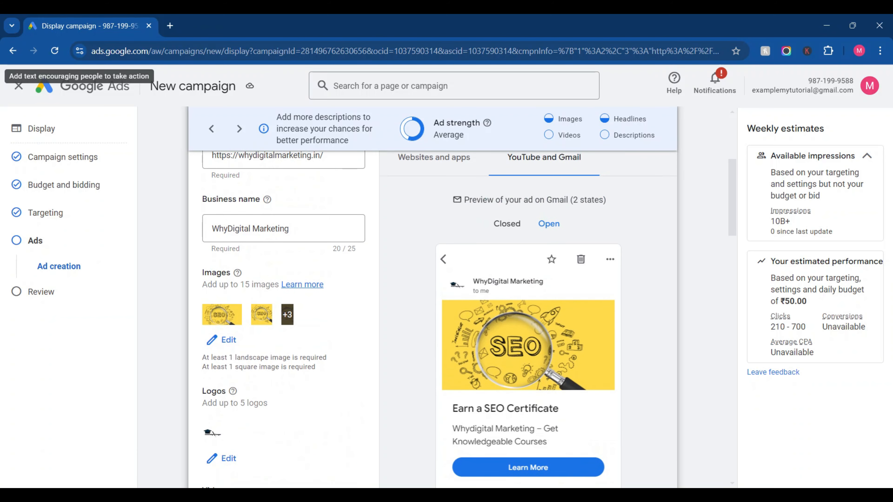
scroll(432, 317, down, 12)
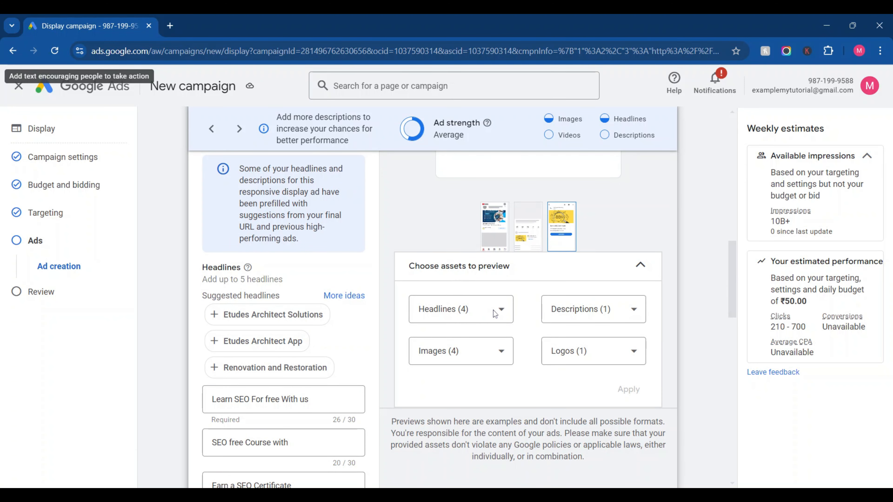
Step: Review the ad's descriptions, URL options and call to action text, and return to the final URL and business name
scroll(426, 248, down, 10)
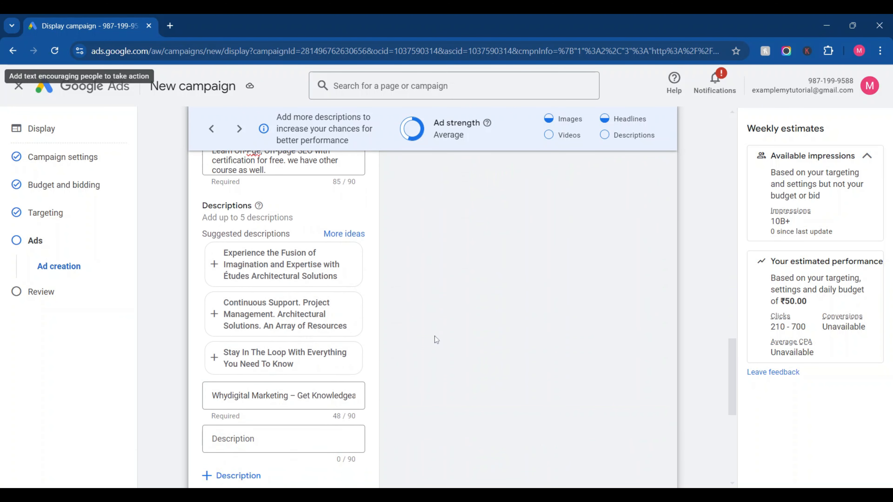
scroll(434, 335, down, 8)
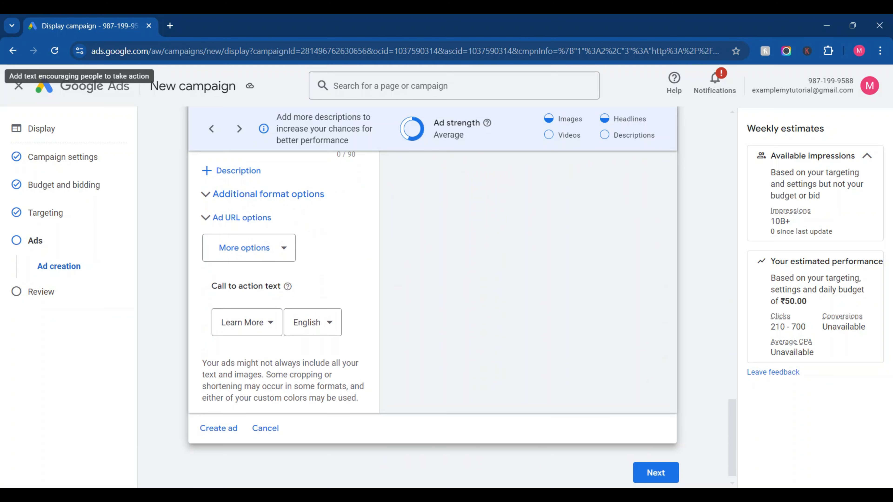
scroll(426, 299, up, 20)
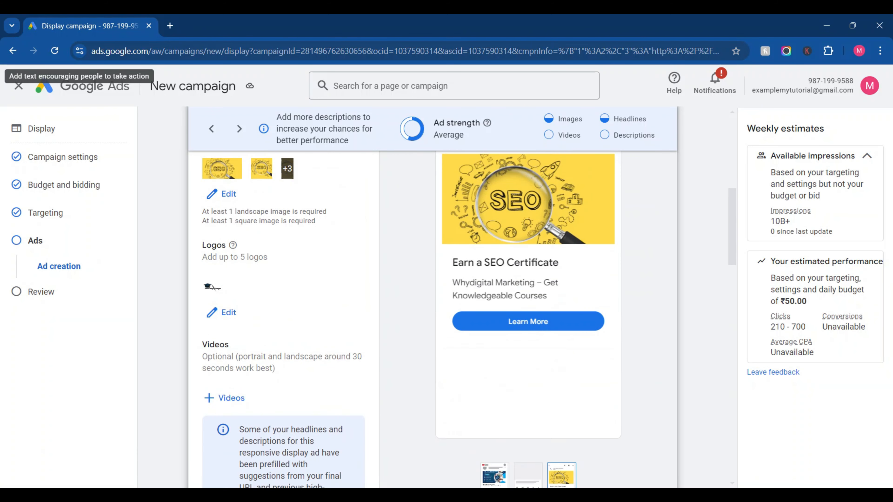
scroll(432, 297, up, 7)
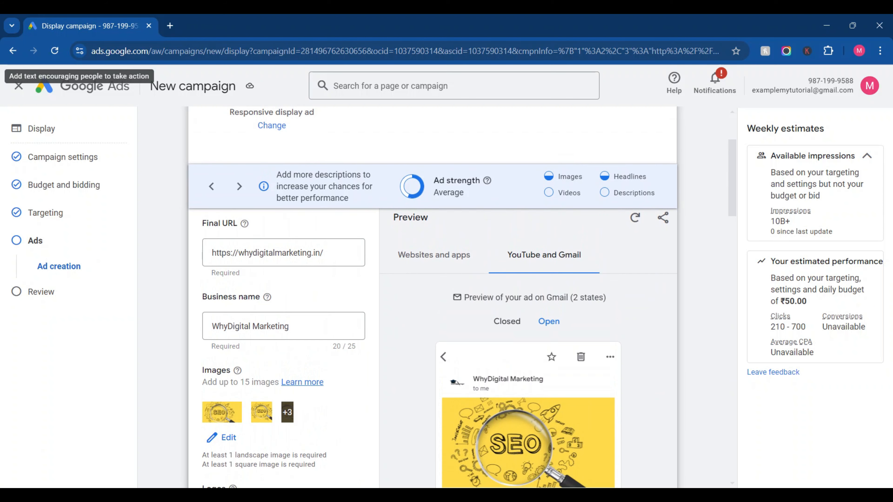
Step: Open the bookmarked article on common sizes for responsive display ads in a new tab and return to the ad form
click(170, 25)
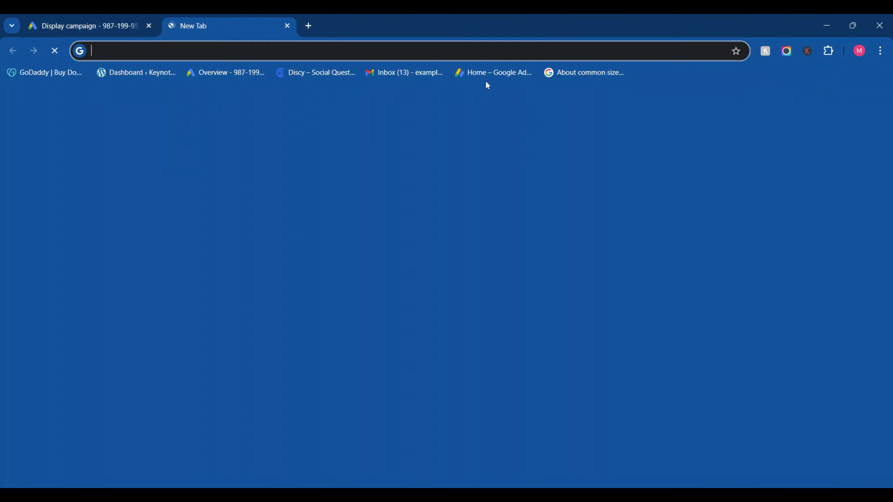
click(564, 73)
click(57, 15)
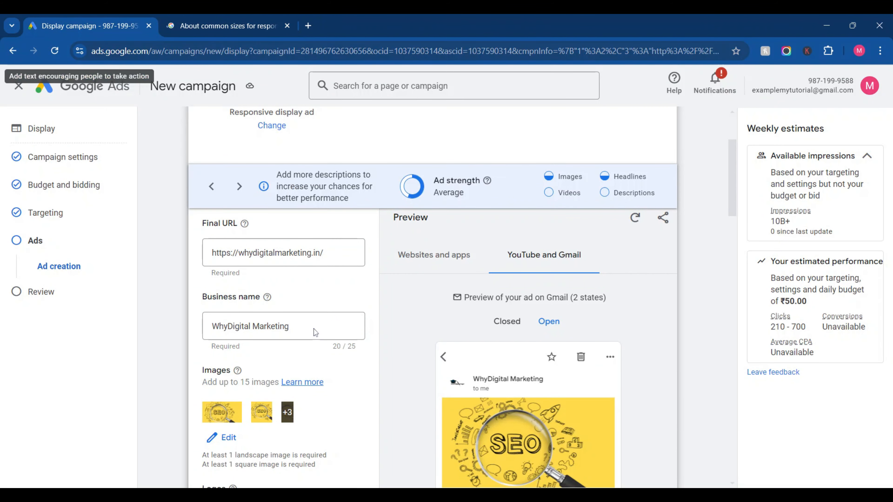
scroll(426, 327, down, 1)
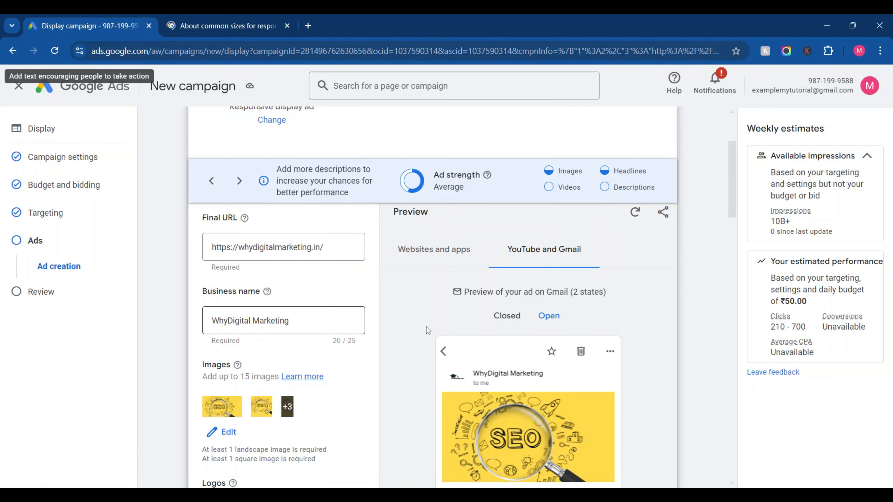
scroll(425, 326, down, 15)
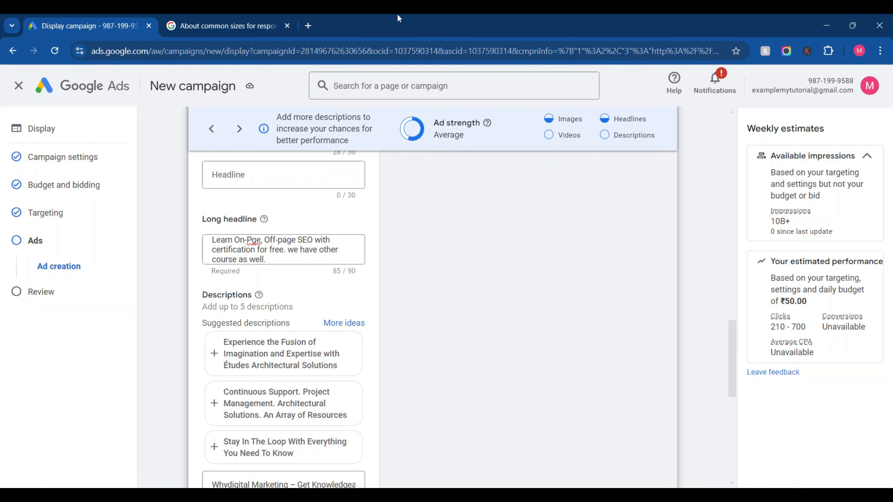
Step: Read the Google Ads Help article on common responsive display ad sizes, examining the mobile and computer size examples
click(280, 19)
scroll(302, 315, down, 7)
scroll(302, 315, down, 10)
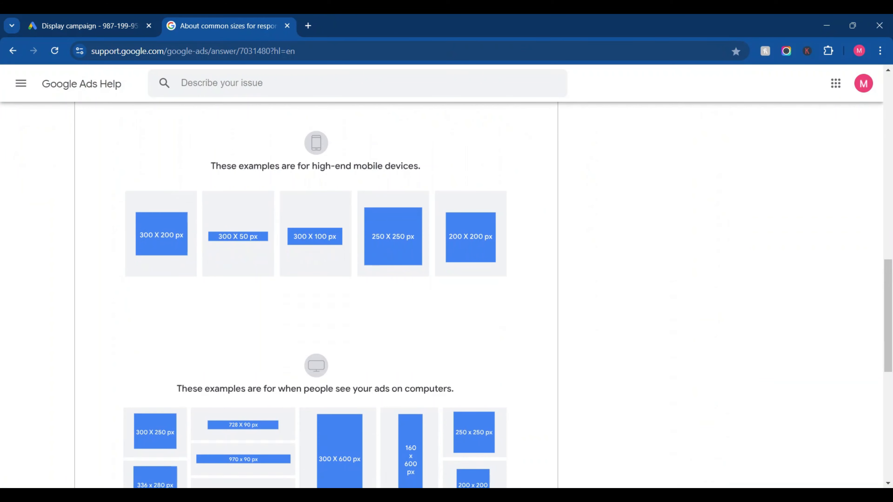
scroll(302, 315, down, 1)
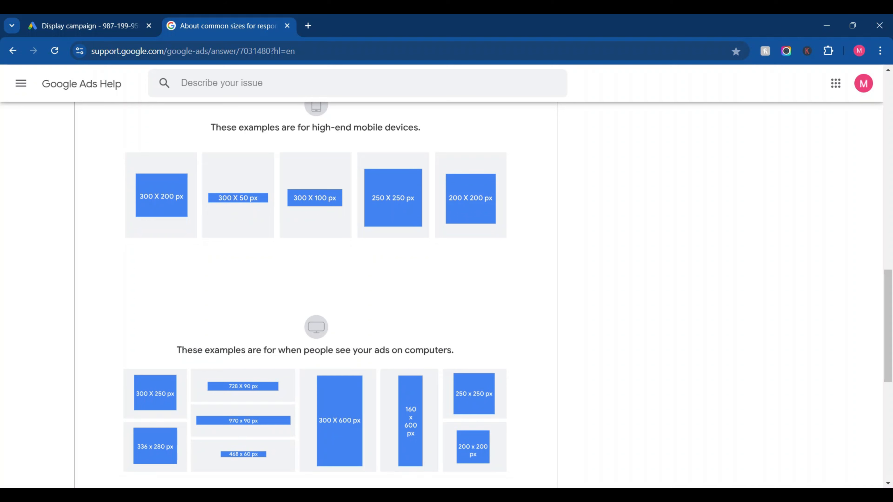
scroll(302, 316, down, 1)
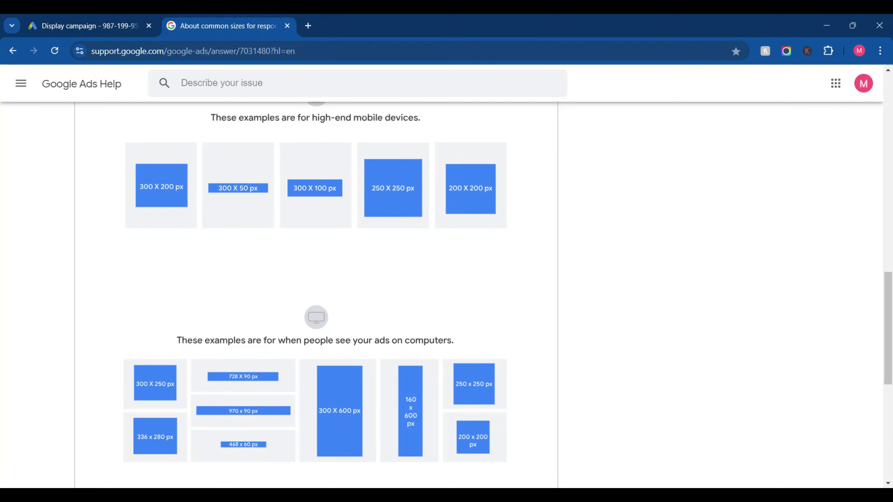
scroll(317, 281, down, 4)
scroll(316, 281, up, 3)
scroll(317, 281, up, 1)
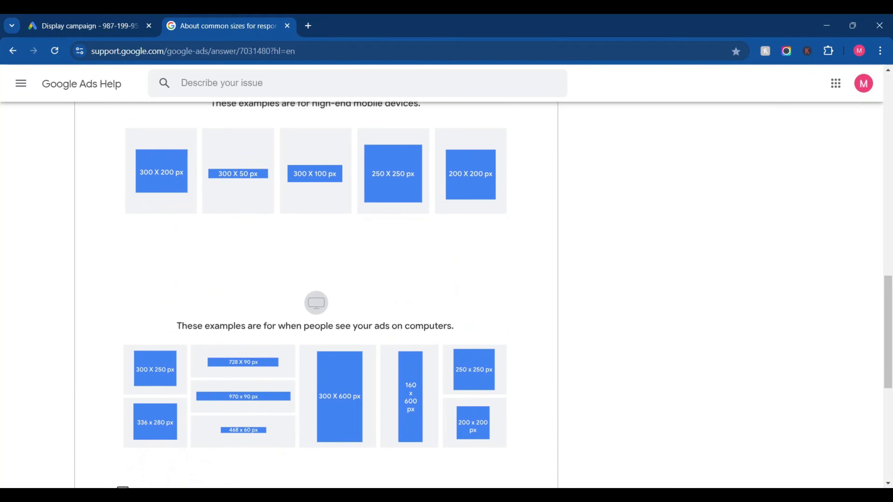
scroll(317, 281, up, 20)
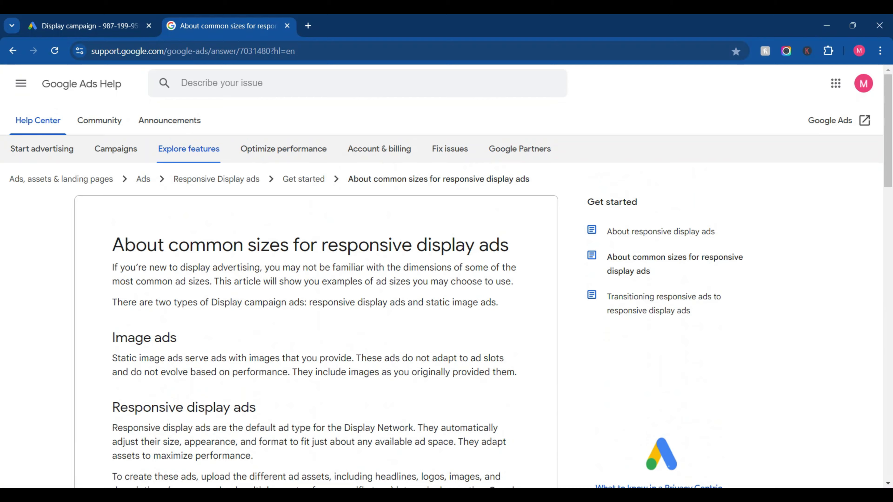
scroll(316, 281, down, 20)
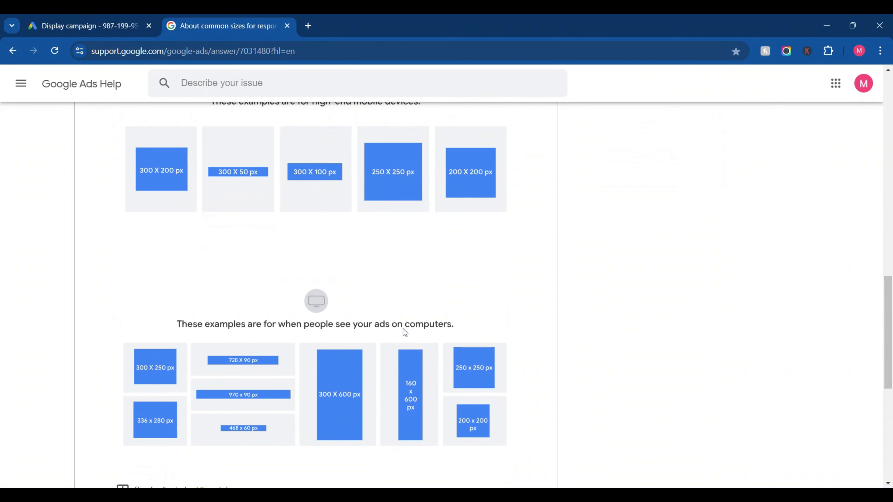
scroll(403, 329, up, 1)
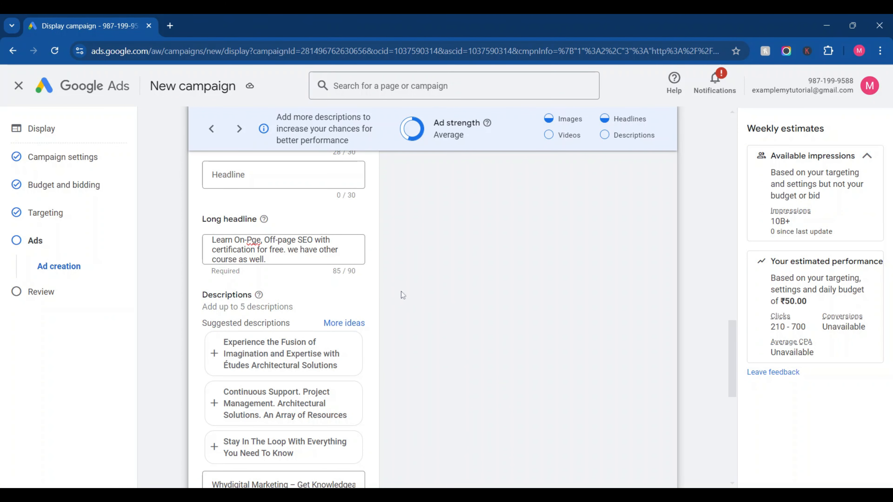
Step: Check the ad form's headlines, long headline, descriptions and call to action settings once more
scroll(401, 290, up, 8)
scroll(363, 278, down, 6)
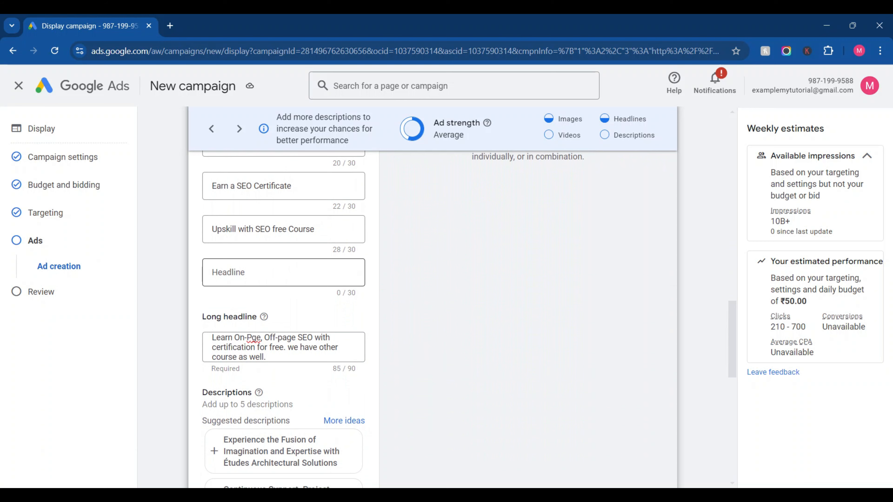
scroll(283, 246, down, 10)
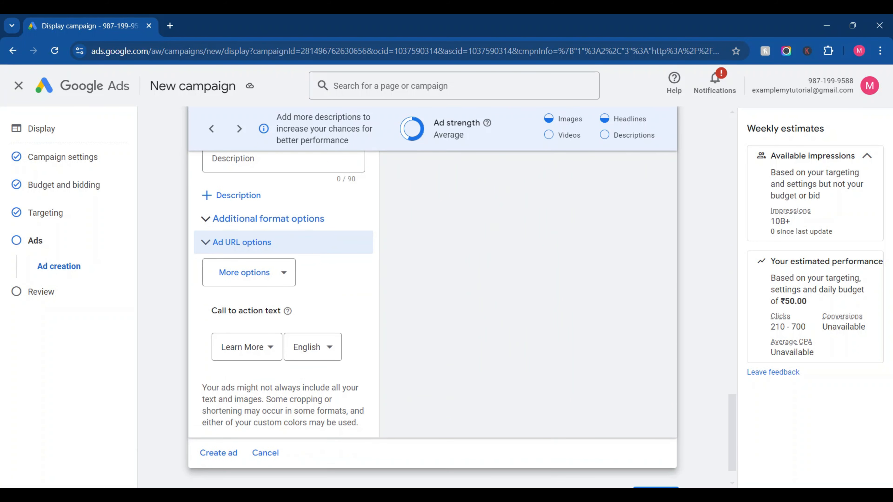
scroll(432, 274, down, 2)
scroll(446, 273, up, 10)
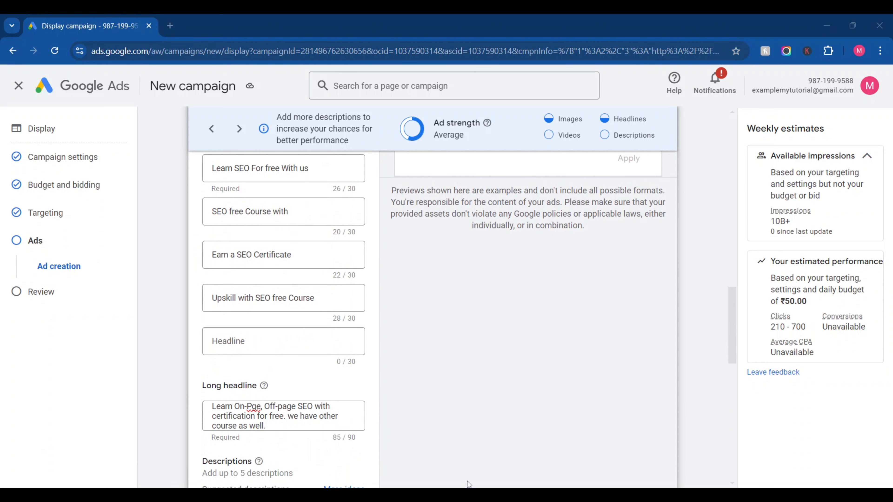
scroll(469, 351, up, 5)
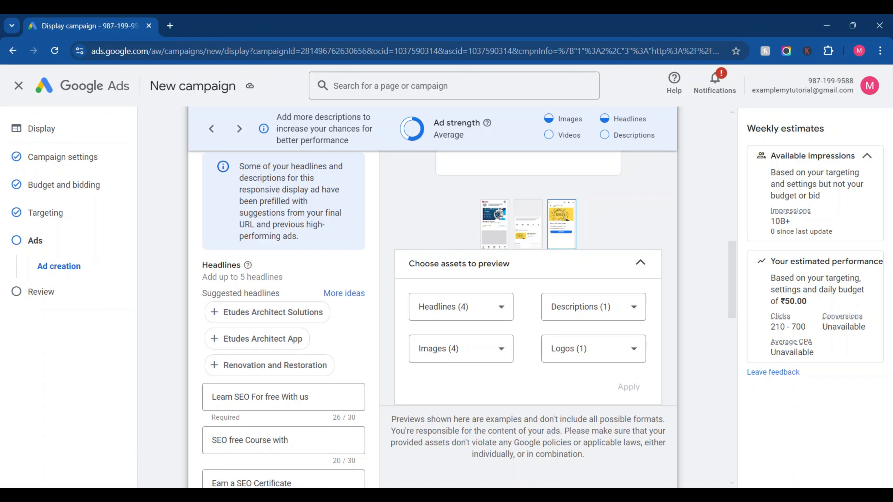
scroll(456, 317, down, 10)
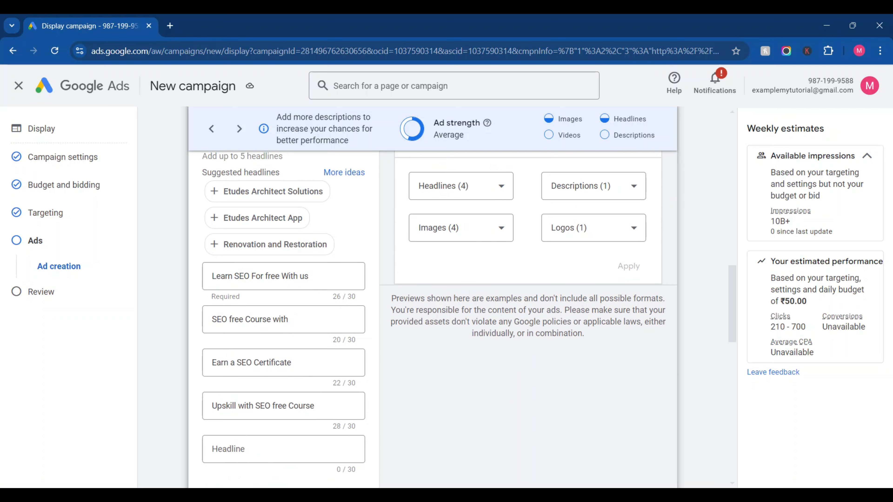
Step: Finish the ad creation stage, proceed to the campaign review and publish the campaign
scroll(284, 316, down, 8)
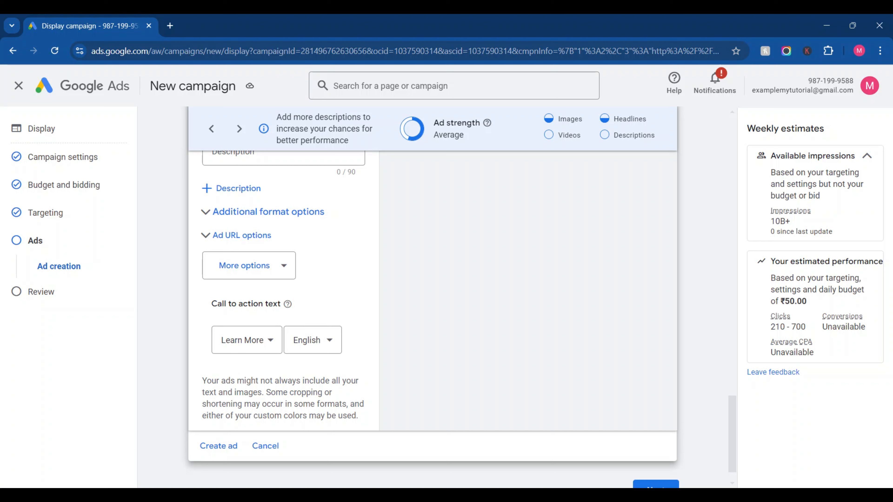
scroll(432, 281, down, 1)
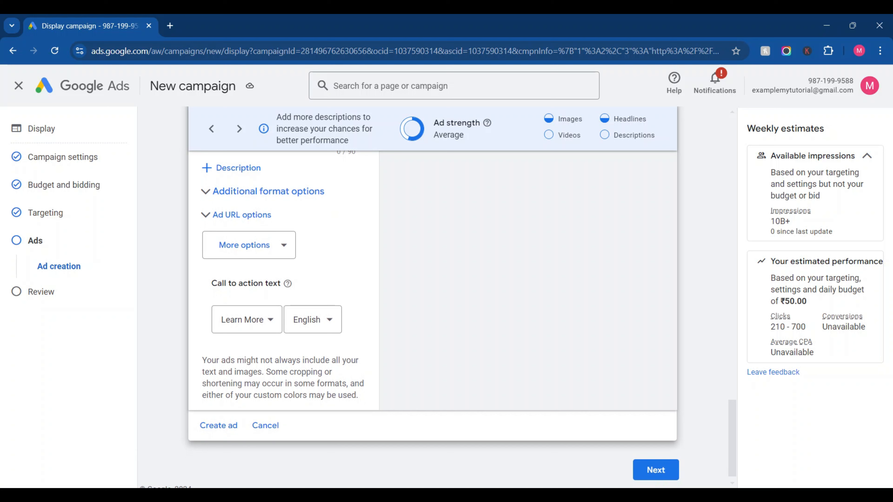
click(655, 471)
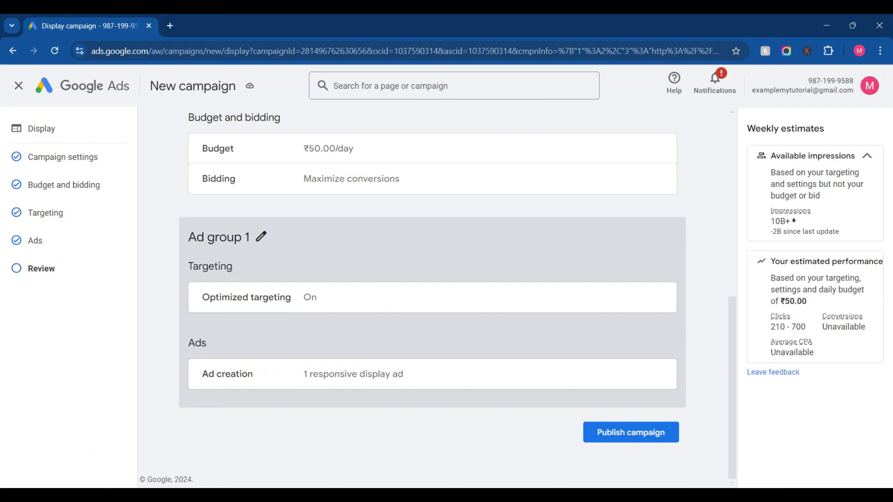
click(598, 444)
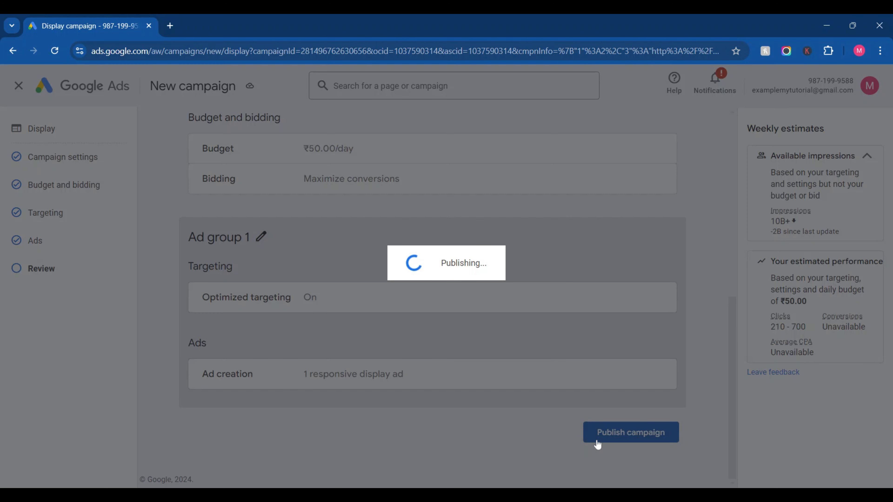